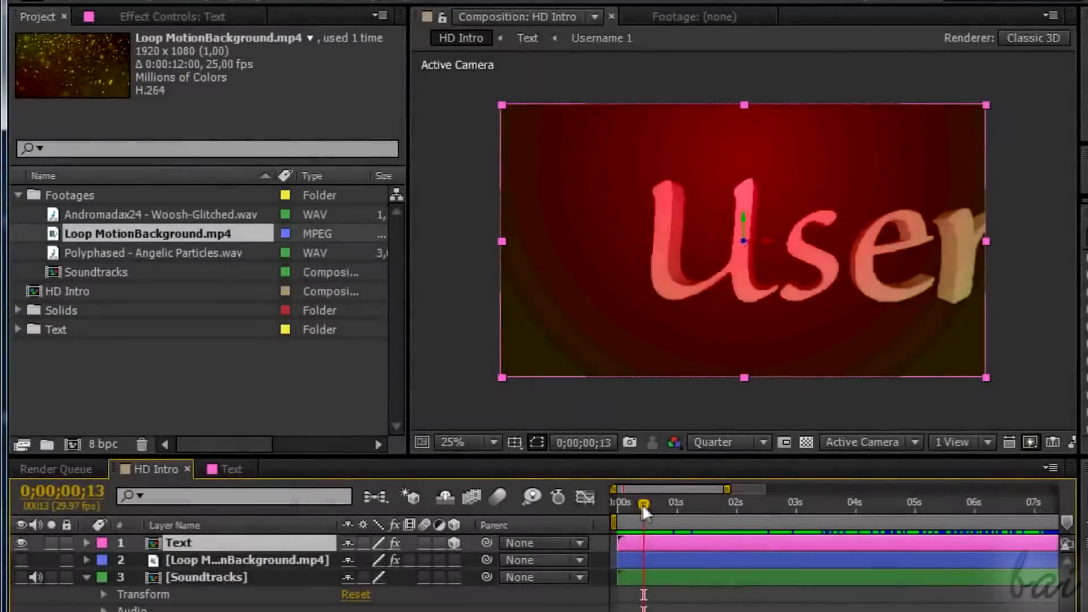
Scrub through the opening seconds of the HD Intro timeline to preview the Username text animation.
drag(641, 504, 732, 516)
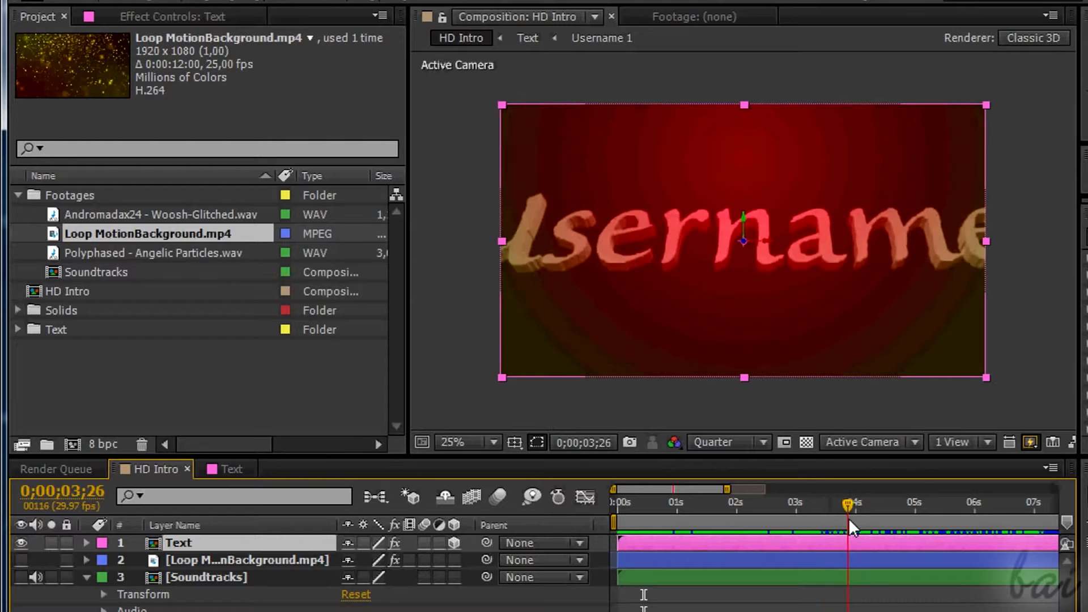
drag(875, 517, 905, 525)
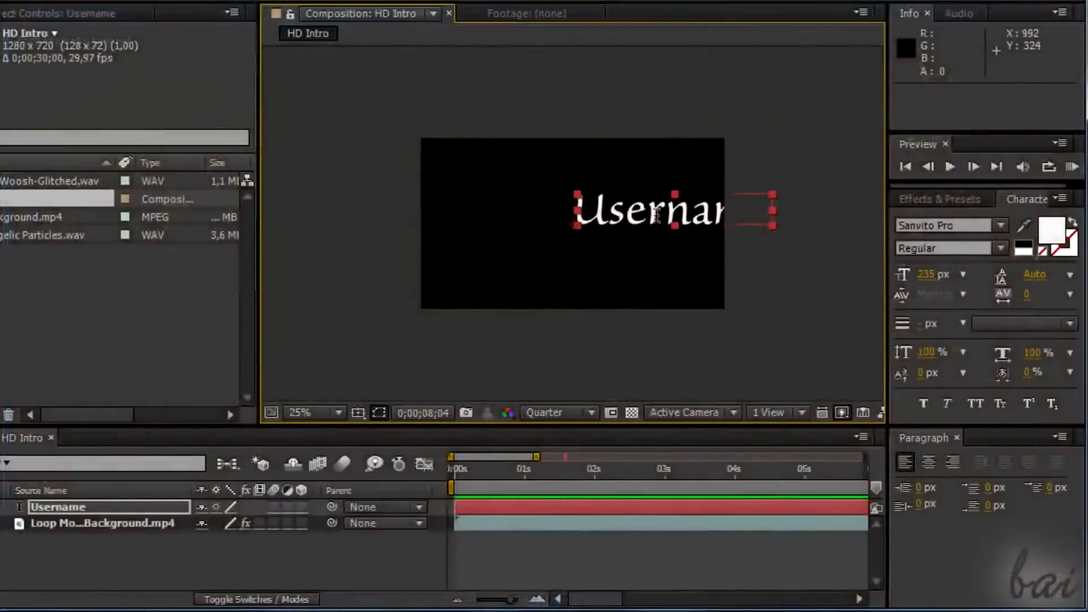
Move the Username text layer to about position 240, 428 so it sits centred in the frame.
drag(654, 214, 563, 230)
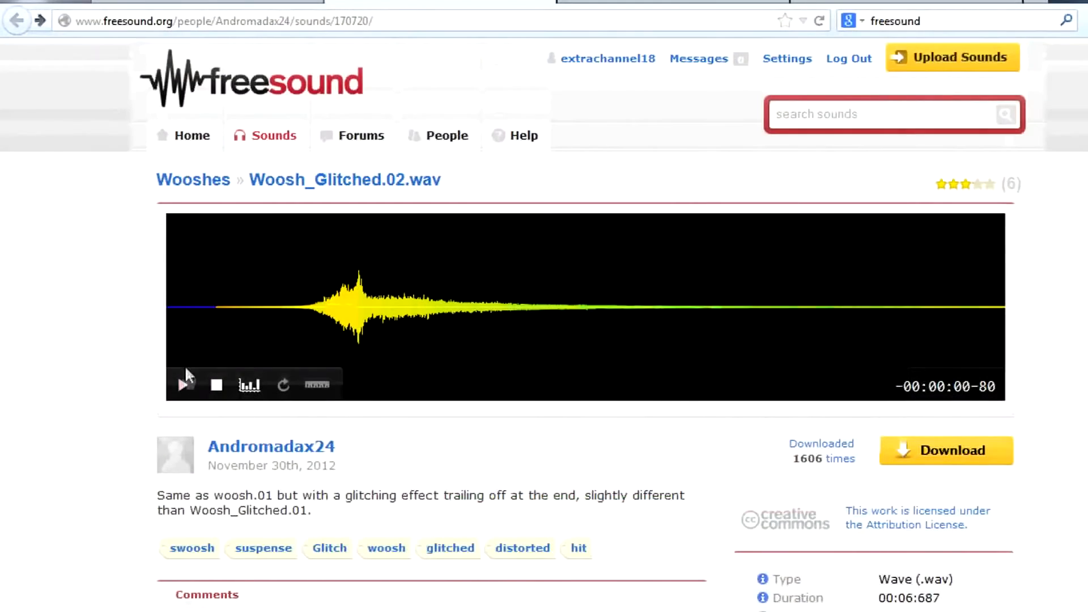
In the web browser, play the Woosh_Glitched.02.wav sound on Freesound and read the conditions of its Creative Commons Attribution 3.0 license.
click(185, 386)
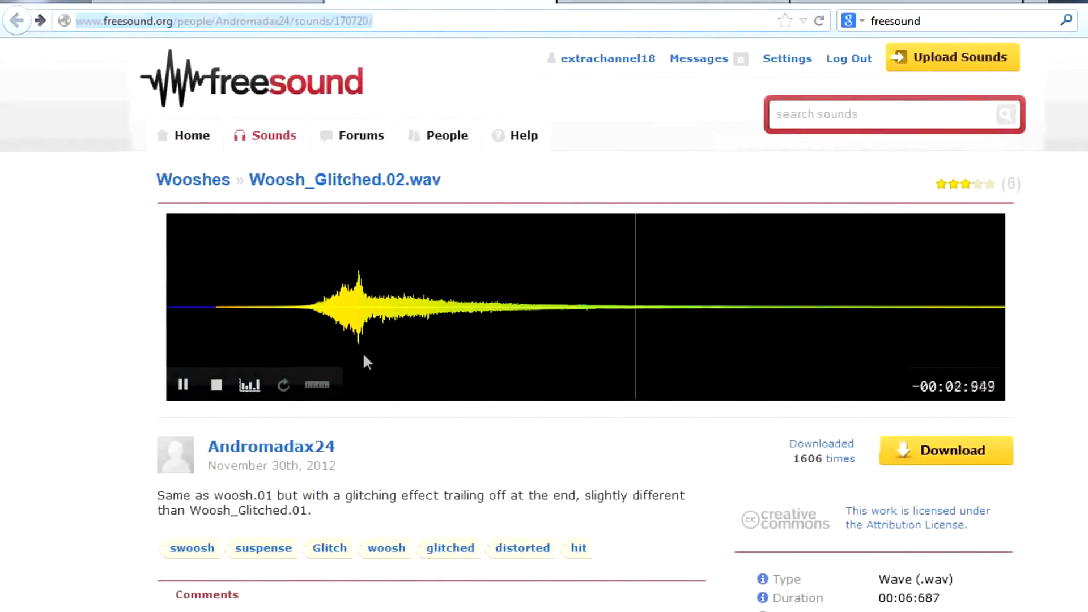
scroll(363, 352, down, 3)
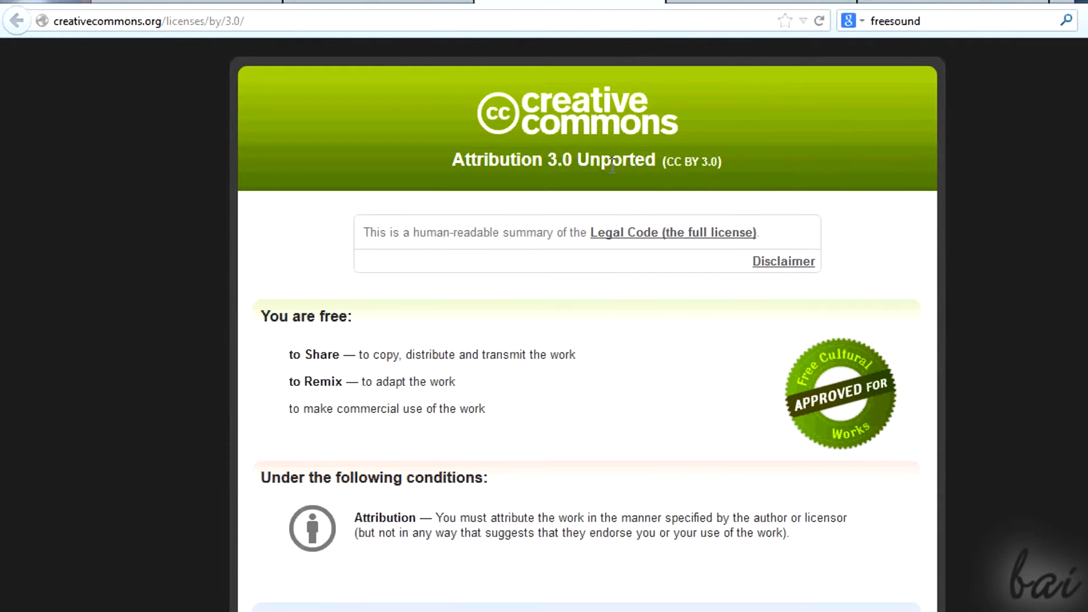
scroll(612, 164, down, 3)
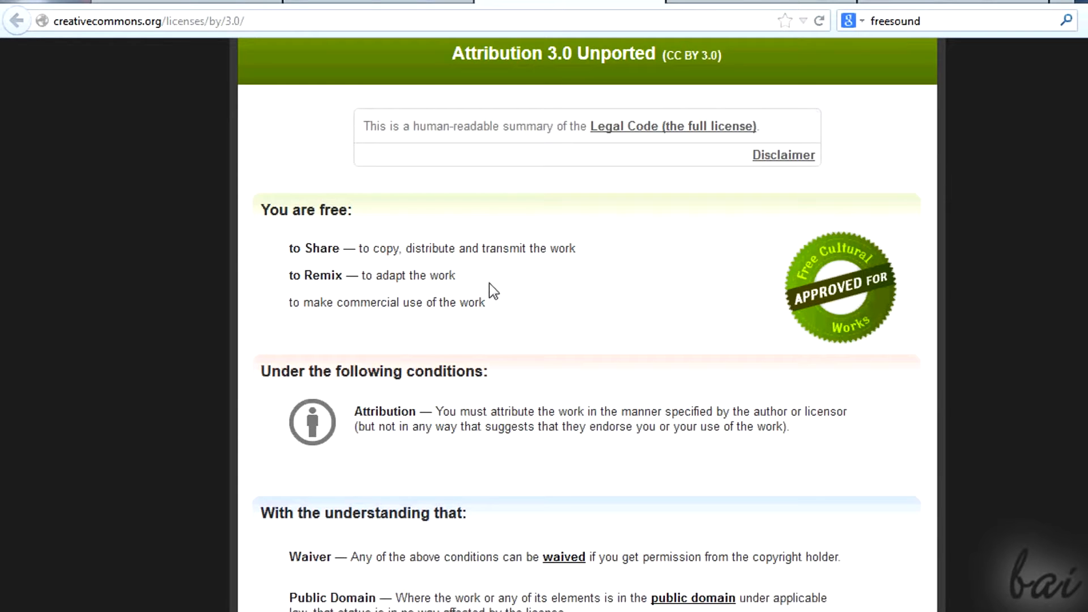
scroll(493, 280, down, 3)
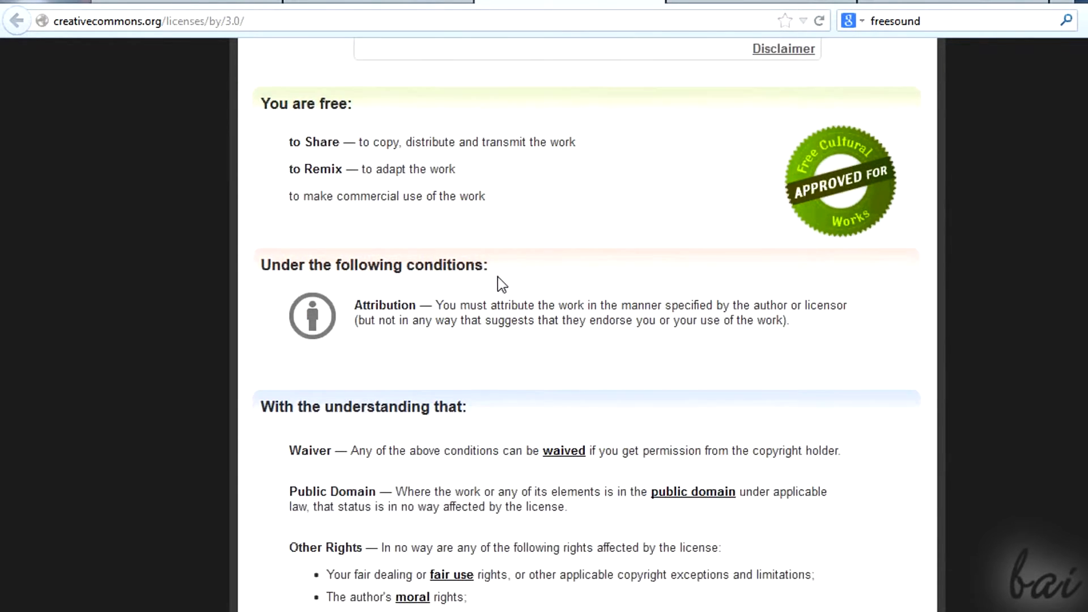
scroll(498, 276, up, 3)
scroll(521, 290, down, 9)
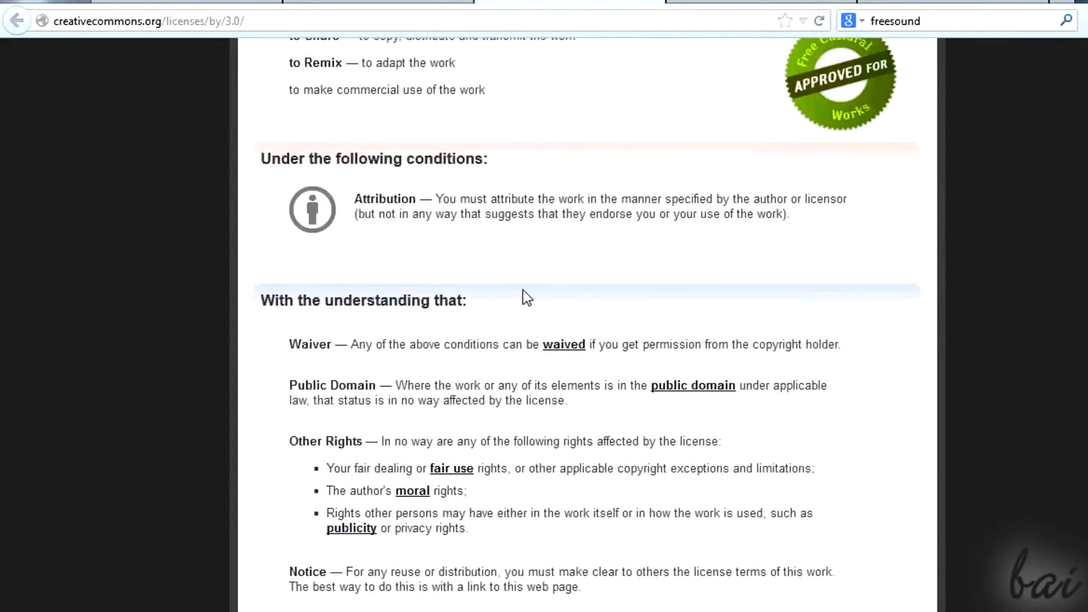
scroll(524, 290, up, 12)
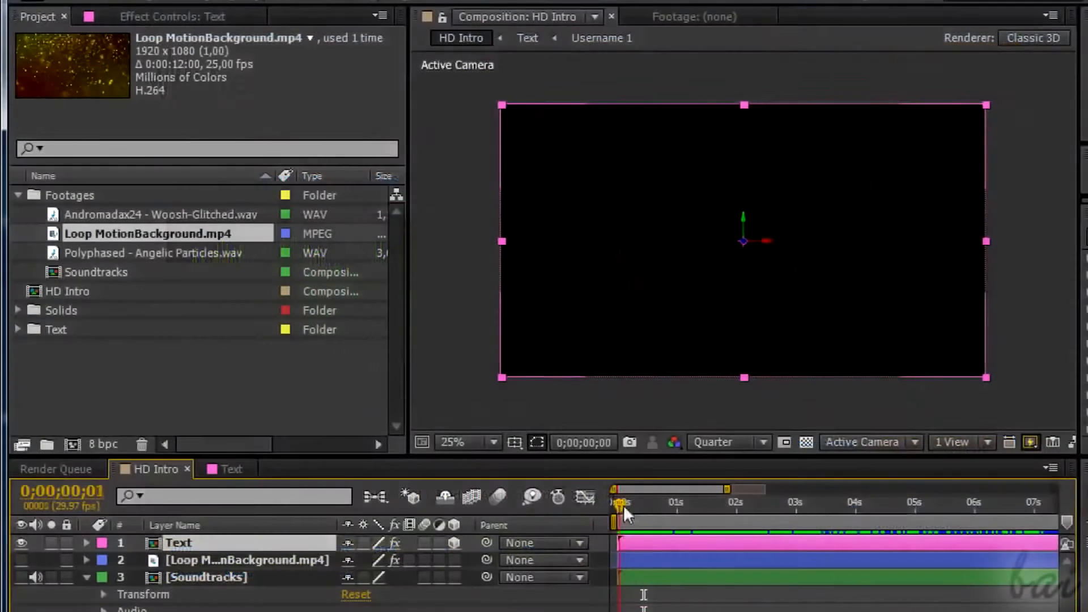
Switch to After Effects and scrub through the whole HD Intro timeline to review the Username and Subtitle animation.
drag(623, 505, 1002, 517)
scroll(832, 543, right, 3)
scroll(736, 547, right, 3)
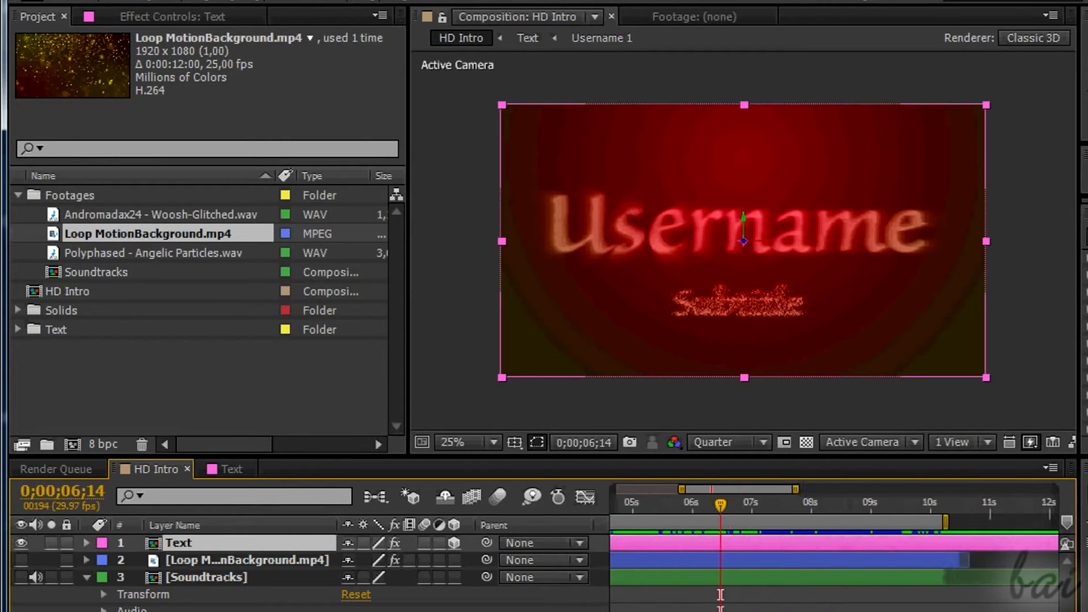
drag(688, 502, 726, 504)
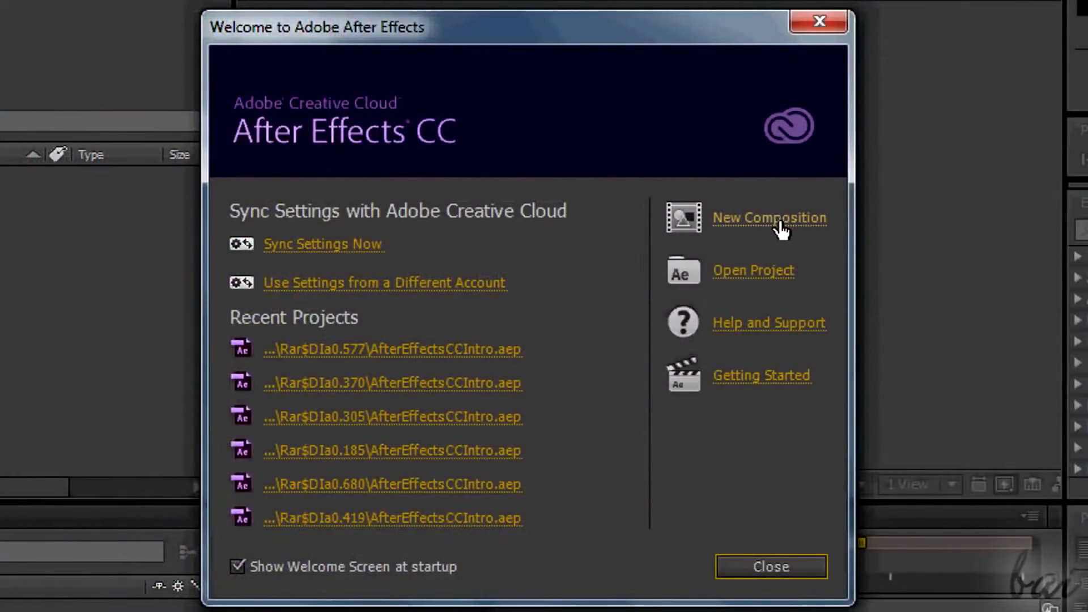
Create a new composition named HD Intro at 1280 x 720 px with square pixels.
click(781, 230)
text(HD Intro)
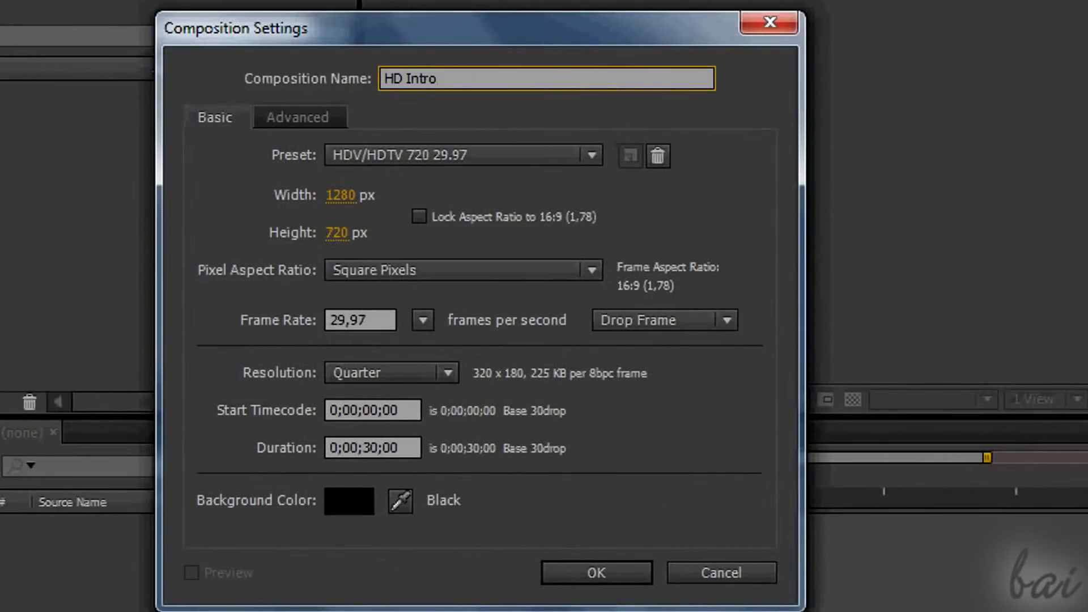
key(Tab)
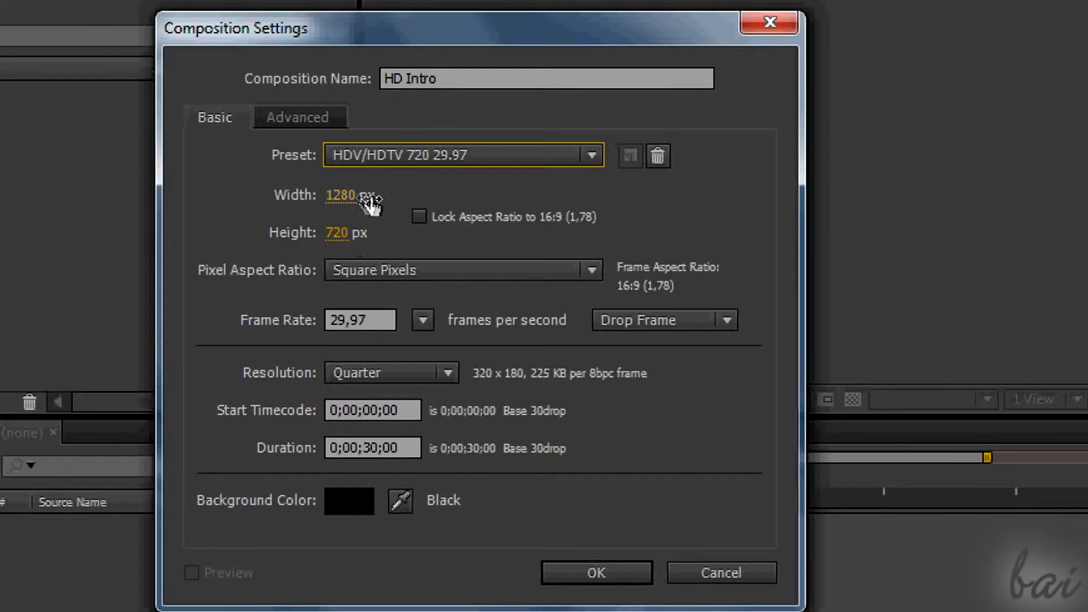
click(340, 195)
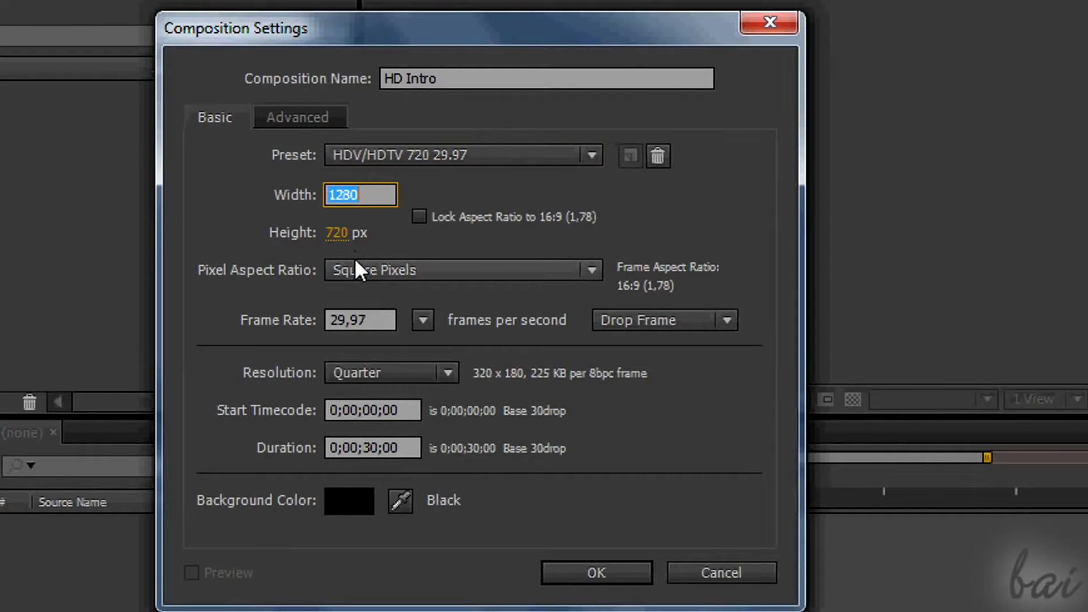
click(344, 240)
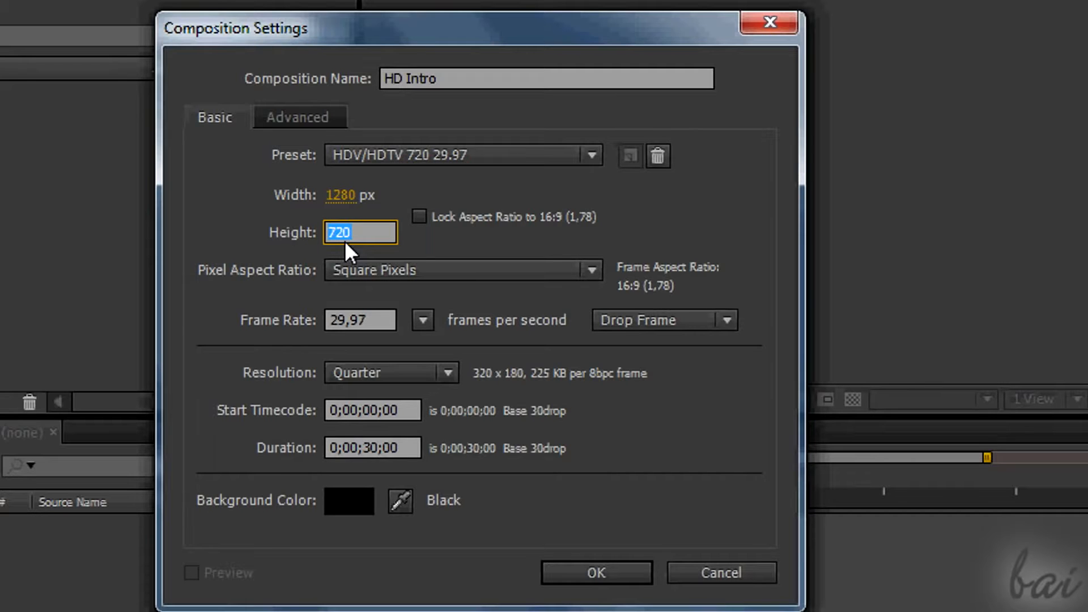
click(419, 274)
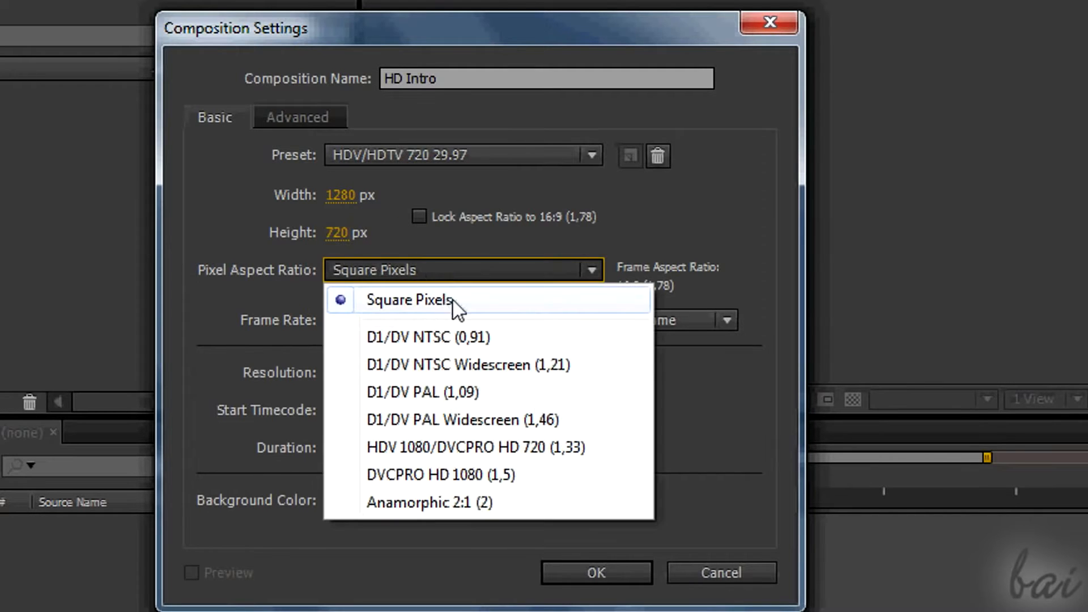
click(452, 300)
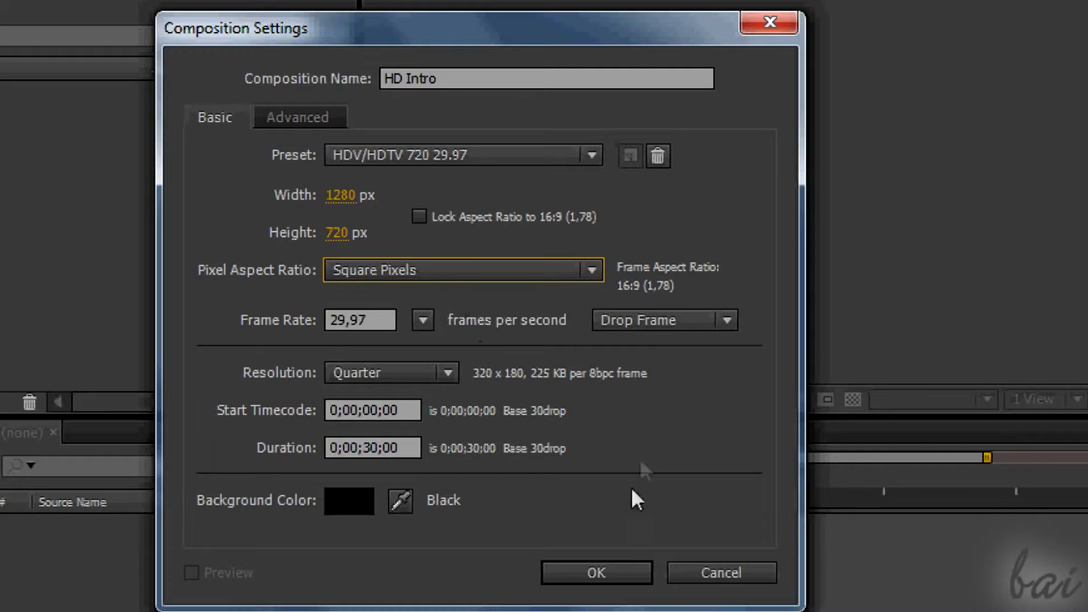
click(617, 570)
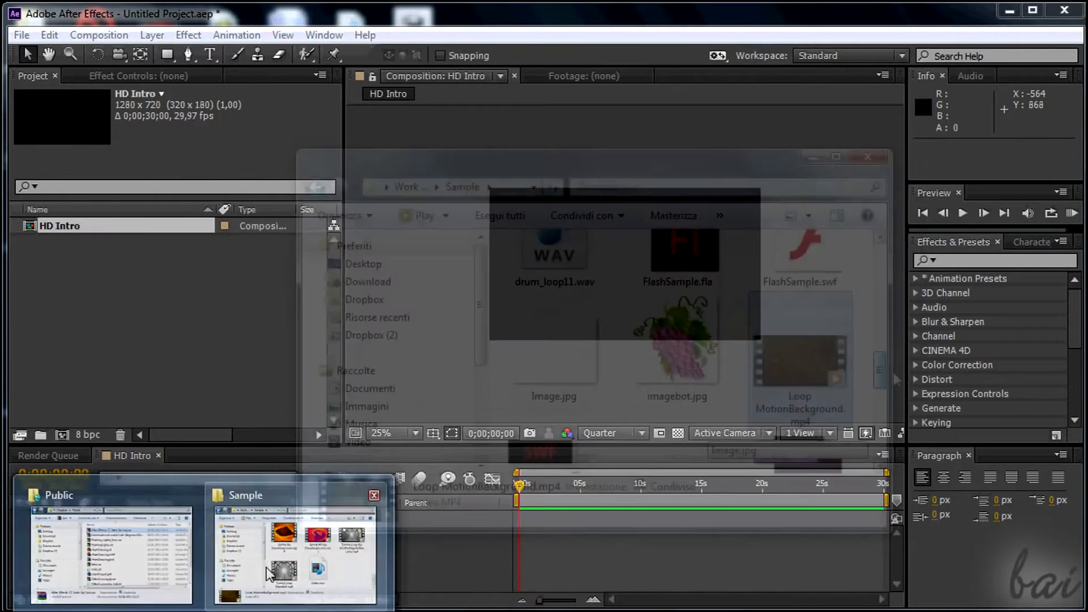
Import Loop MotionBackground.mp4, Polyphased - Angelic Particles.wav and Andromadax24 - Woosh-Glitched.wav into the project from their file folders.
click(291, 539)
drag(800, 362, 108, 312)
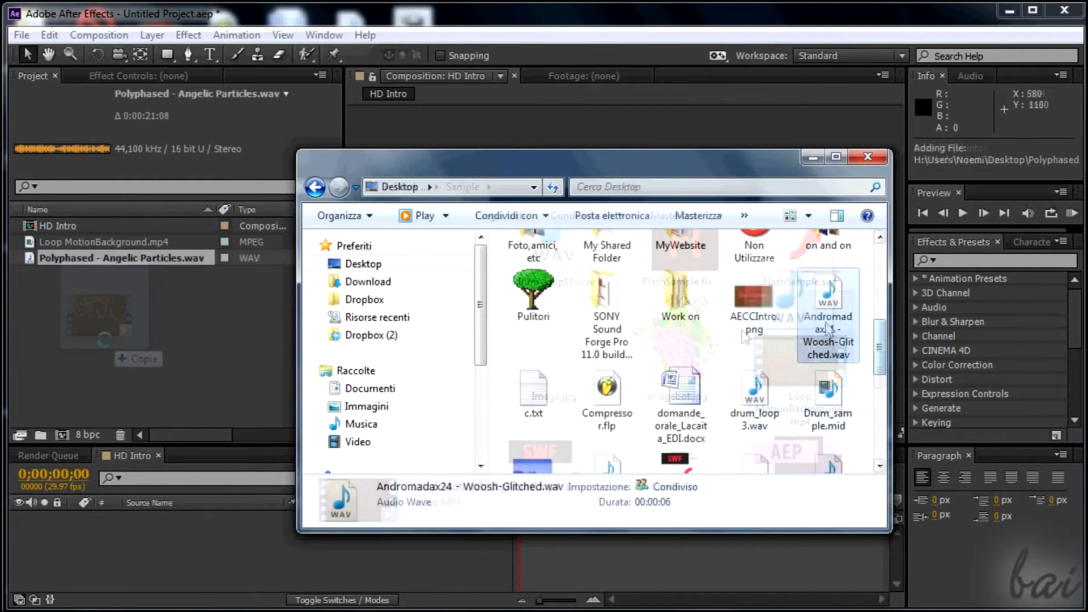
drag(822, 306, 139, 320)
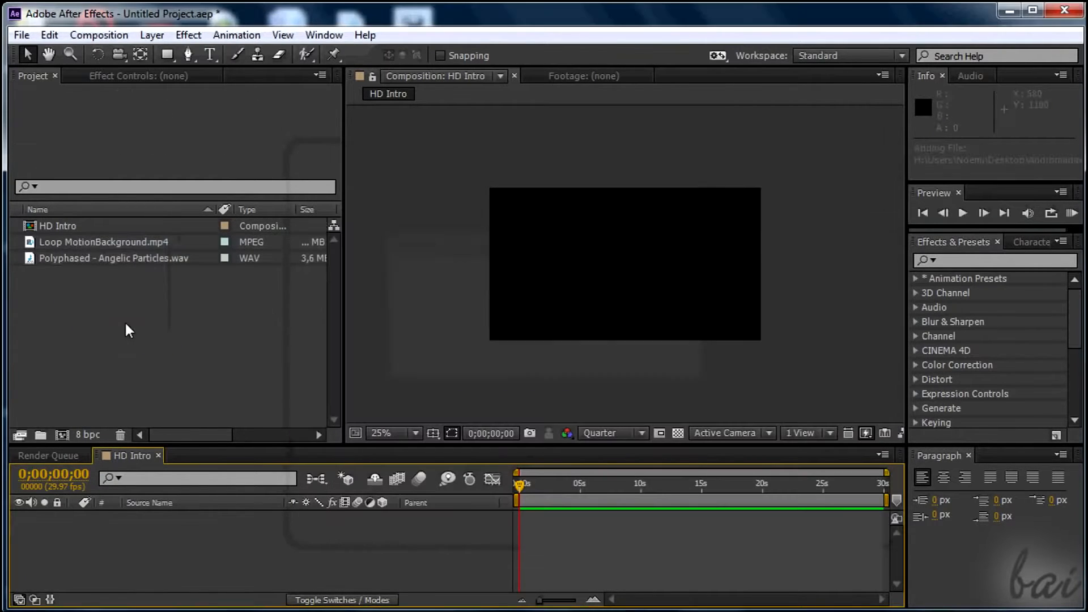
Add Loop MotionBackground.mp4 to the HD Intro timeline and scale it down to fit the composition frame.
drag(120, 259, 232, 531)
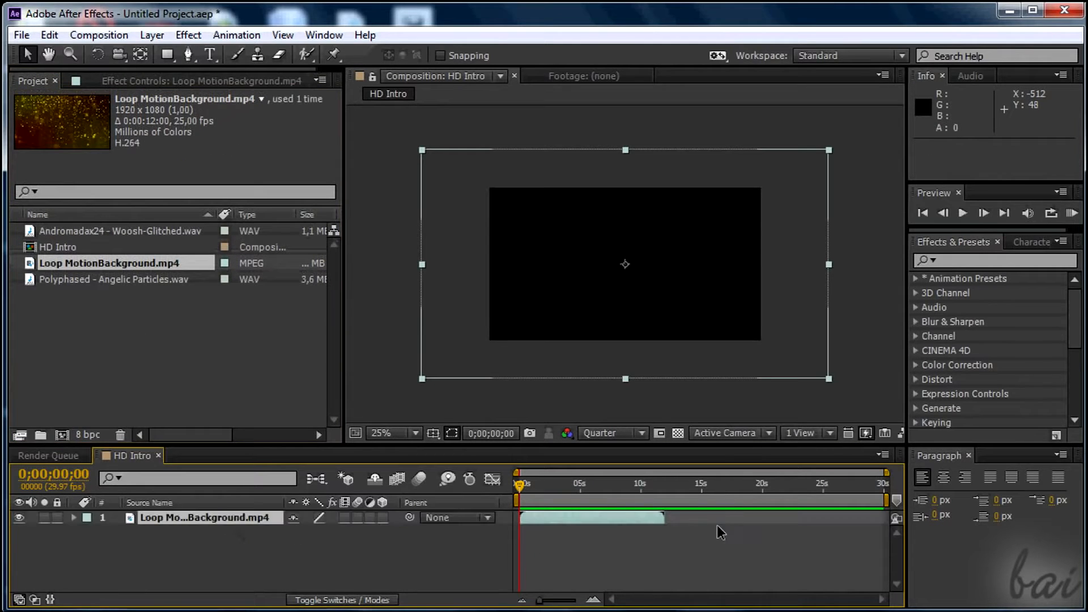
drag(524, 490, 553, 486)
drag(422, 378, 488, 345)
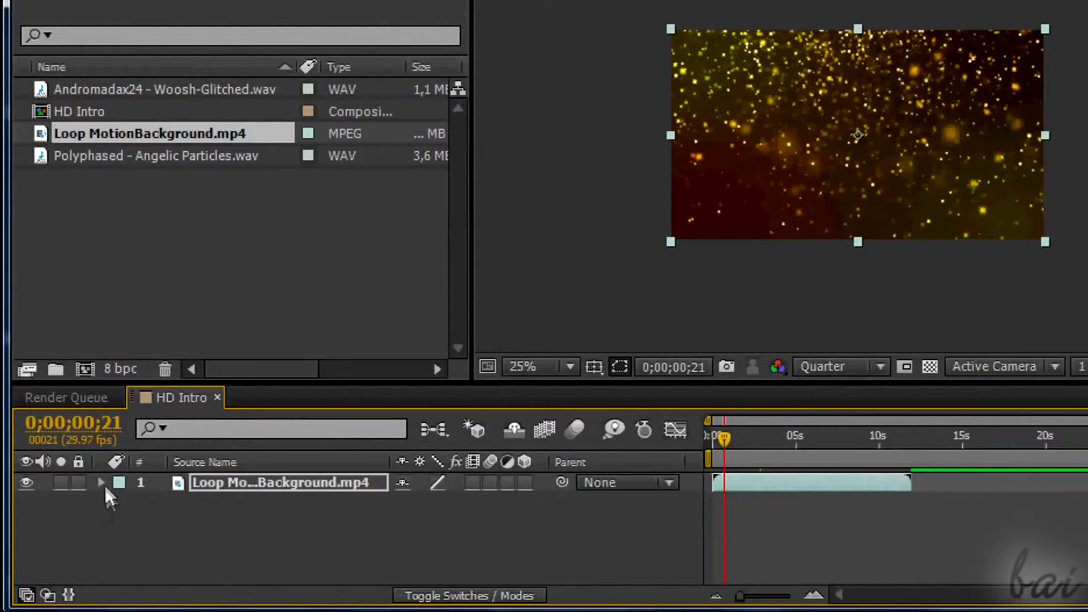
Keyframe the background layer's Opacity to fade in from 0;00;00;00, reaching 100% at 0;00;00;13.
click(121, 502)
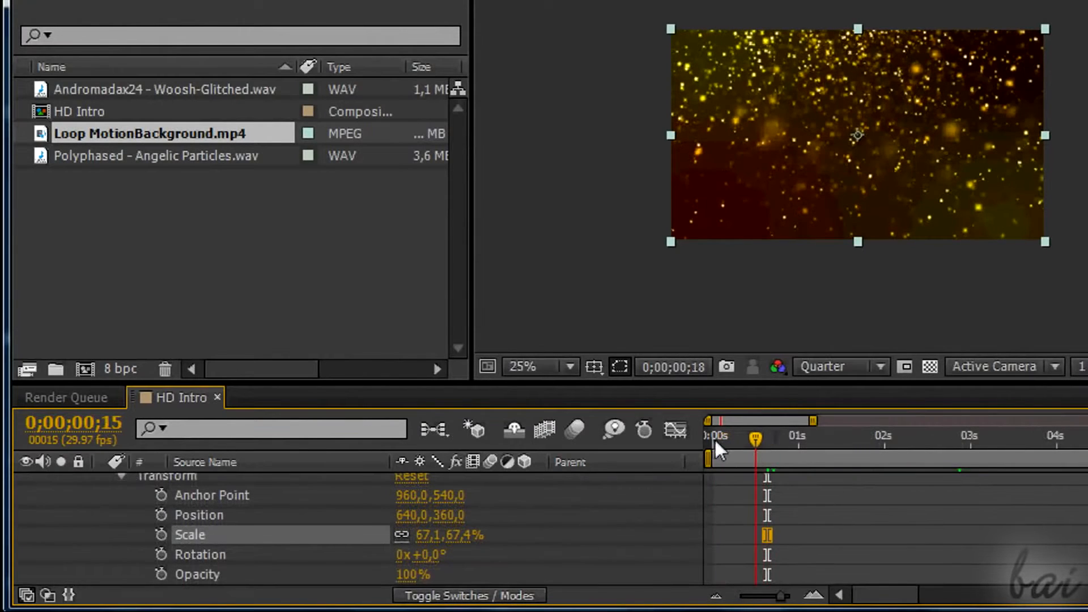
drag(714, 438, 707, 437)
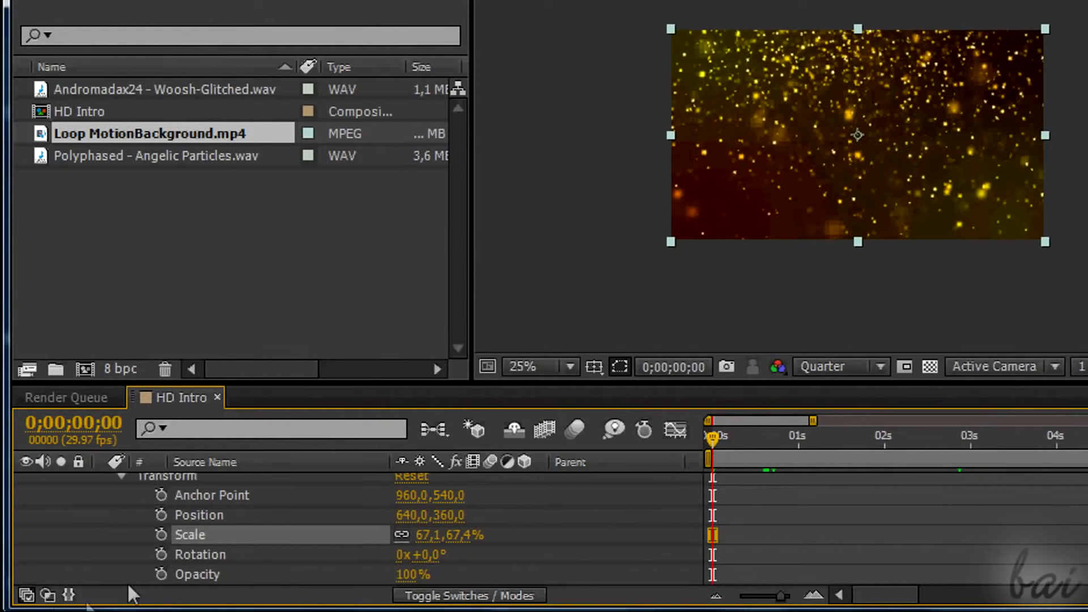
click(161, 574)
drag(403, 575, 257, 592)
drag(713, 438, 749, 440)
drag(405, 575, 584, 583)
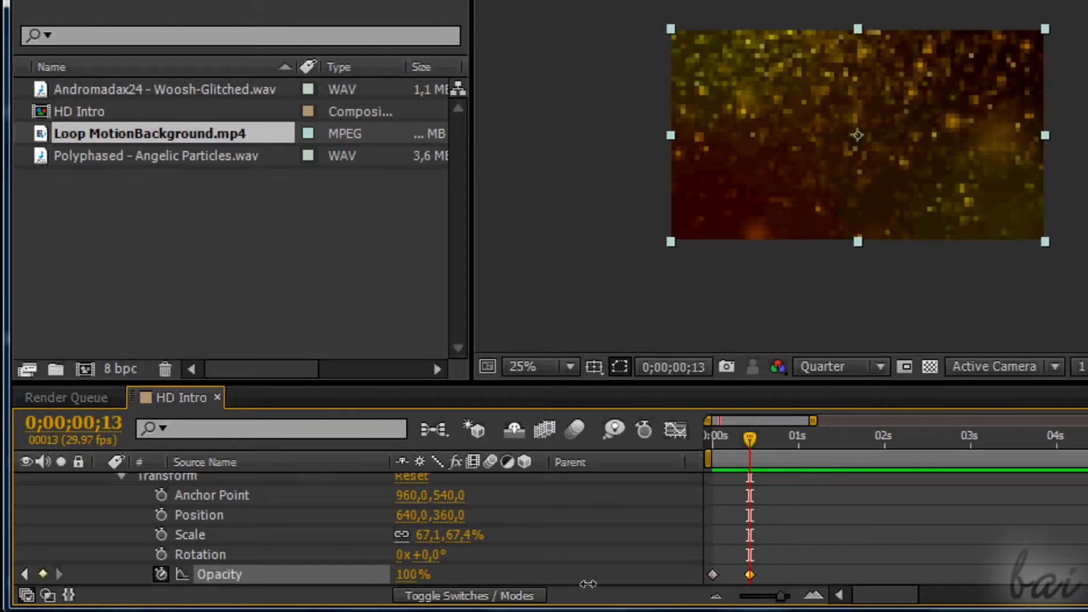
Keyframe an opacity dip on the background layer starting at 0;00;01;14 and return it to 100% at 0;00;02;04.
drag(749, 440, 837, 440)
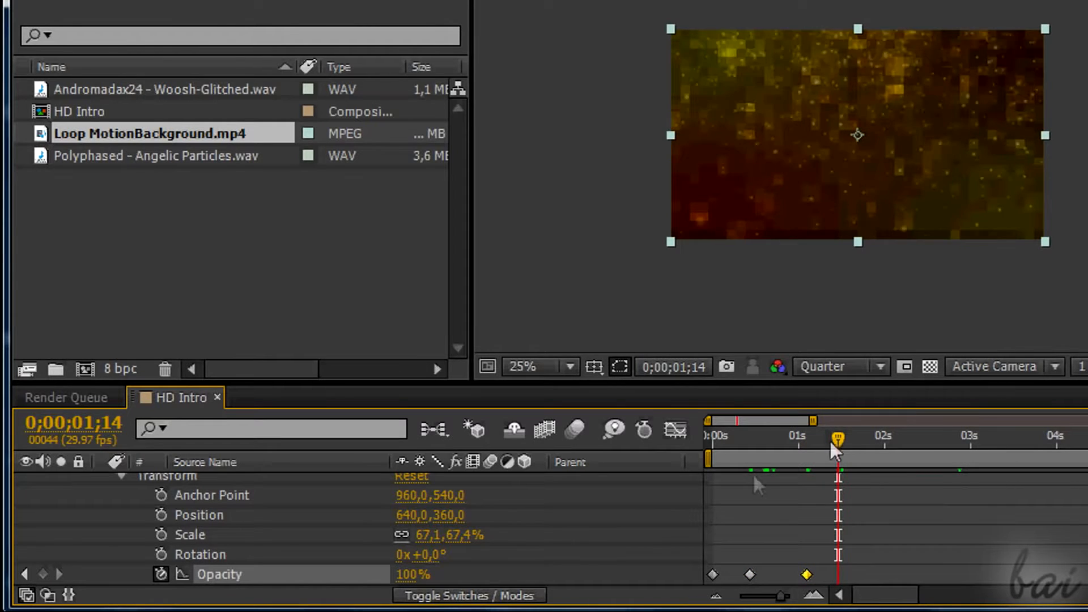
drag(411, 576, 322, 576)
drag(838, 440, 857, 439)
drag(404, 575, 337, 573)
drag(882, 434, 898, 436)
click(406, 575)
text(100)
key(Return)
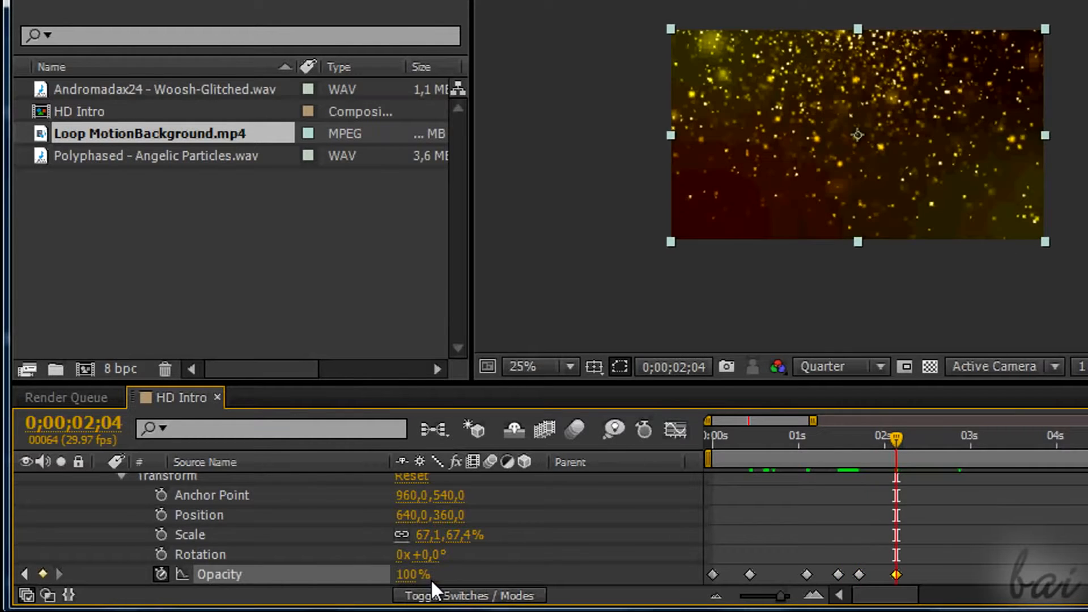
Hold the background's opacity at 100% before three seconds, then keyframe another brief dip from 0;00;03;00 that returns to 100%.
drag(903, 433, 946, 436)
drag(406, 574, 475, 584)
drag(946, 437, 971, 437)
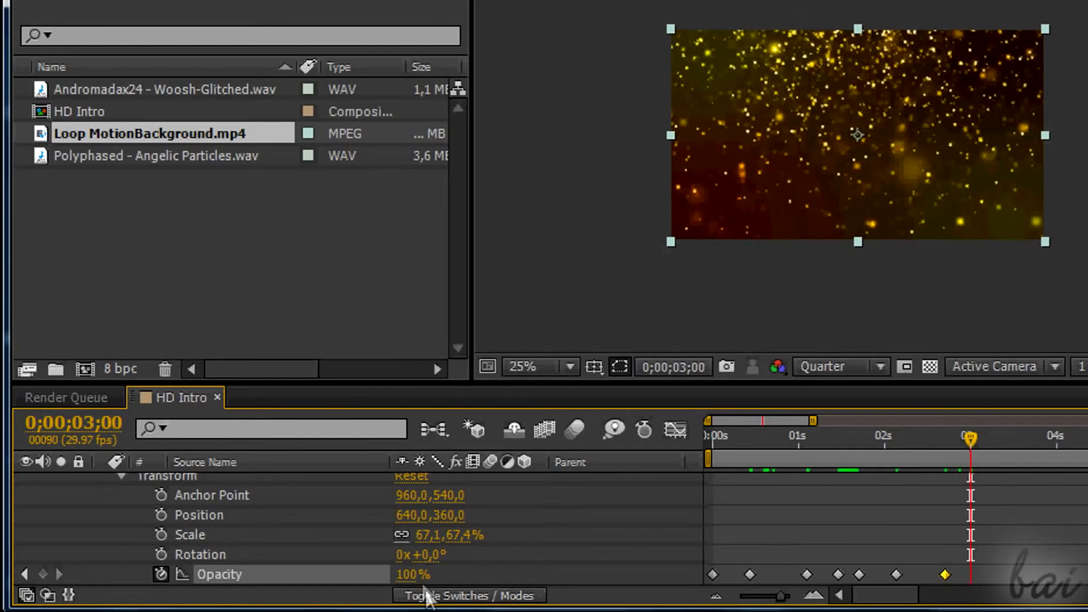
drag(406, 574, 386, 579)
drag(970, 437, 978, 437)
drag(405, 575, 382, 581)
drag(990, 440, 998, 440)
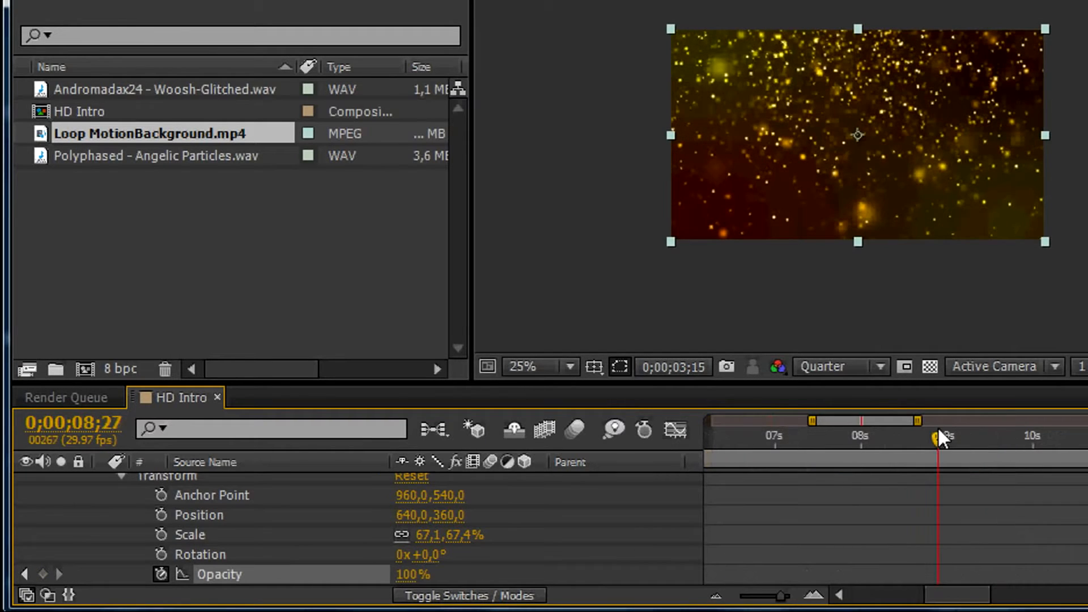
Keyframe the background's opacity at 100% near 9.5 seconds and lower it at 0;00;10;06 to fade the layer out.
drag(959, 437, 995, 439)
drag(415, 577, 466, 576)
drag(997, 439, 1048, 437)
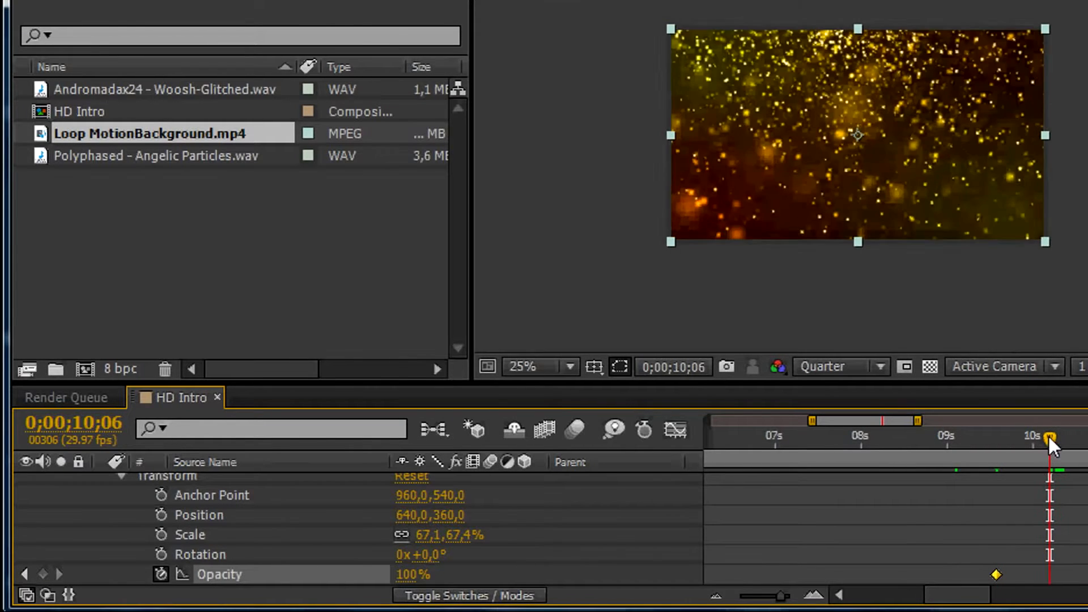
drag(411, 576, 355, 576)
drag(980, 442, 1054, 439)
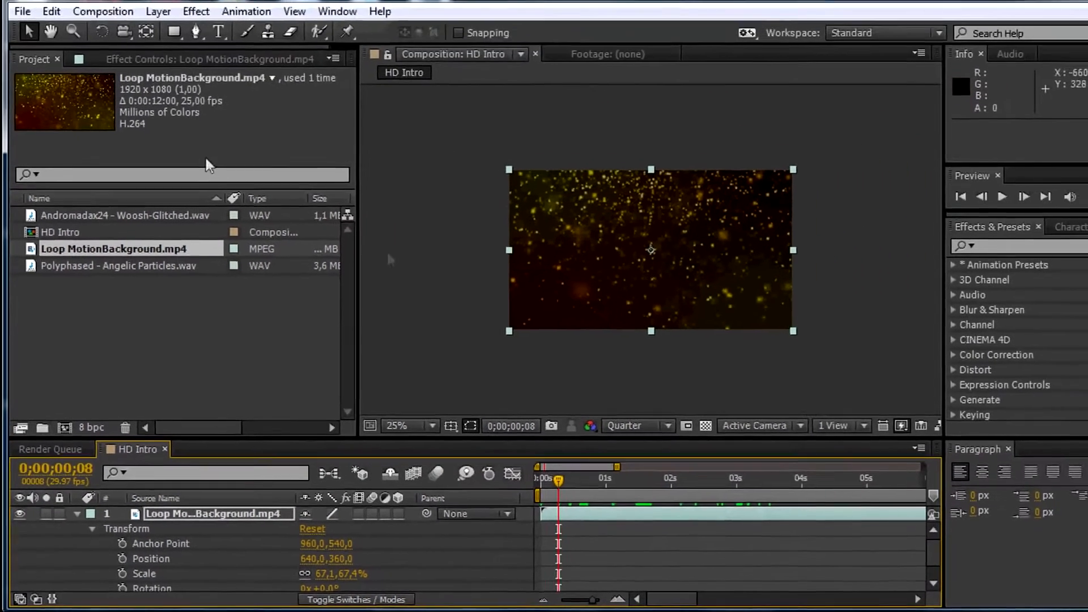
Find the Timewarp effect, apply it to the Loop MotionBackground.mp4 layer, and expand the layer's Effects group.
click(1025, 243)
text(timewarp)
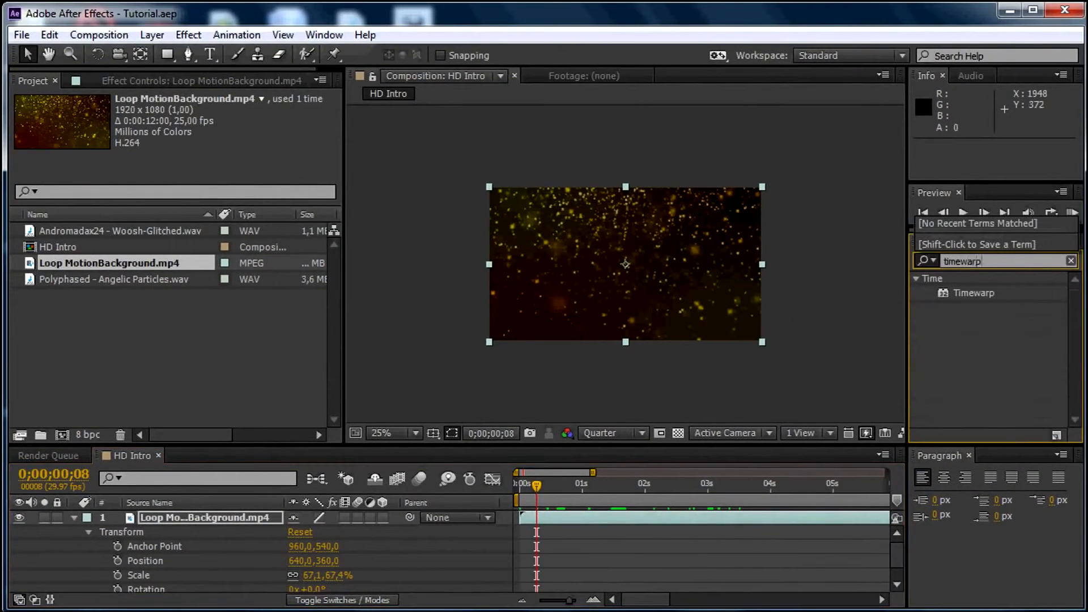
click(975, 292)
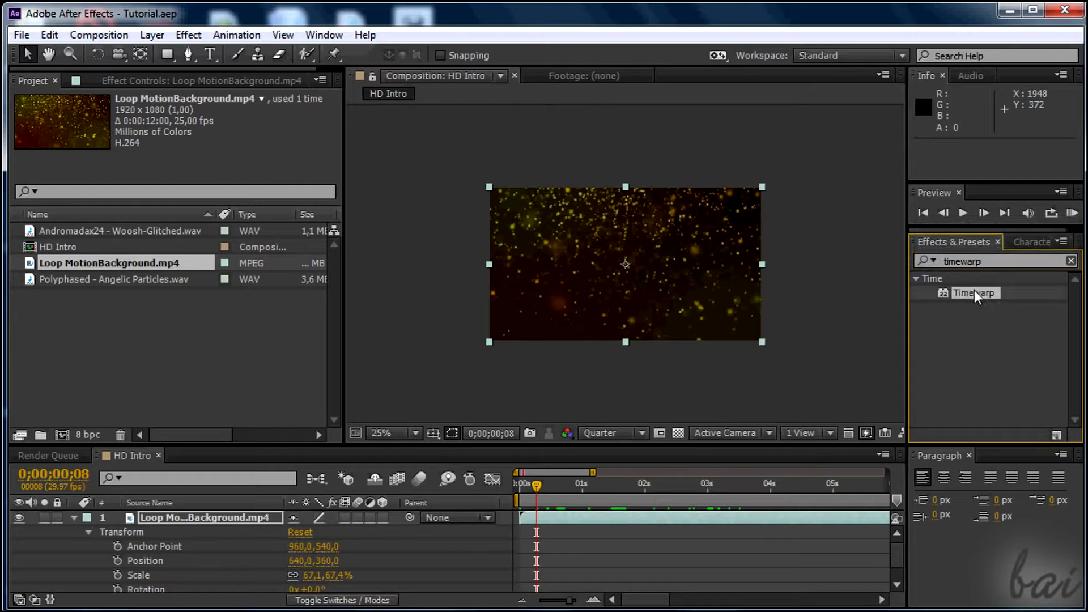
drag(974, 295, 369, 549)
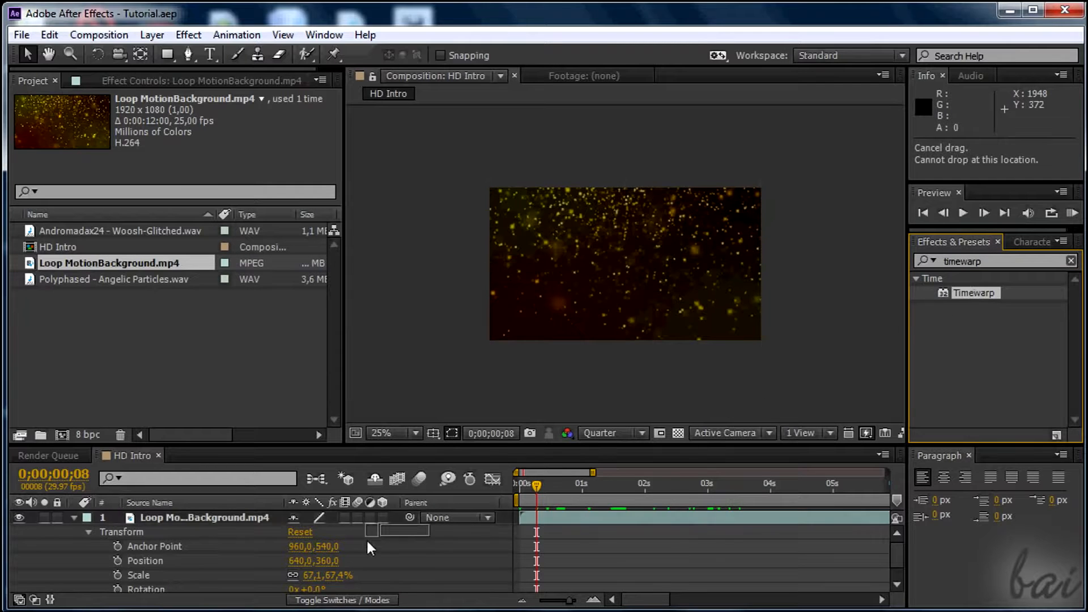
drag(253, 532, 237, 520)
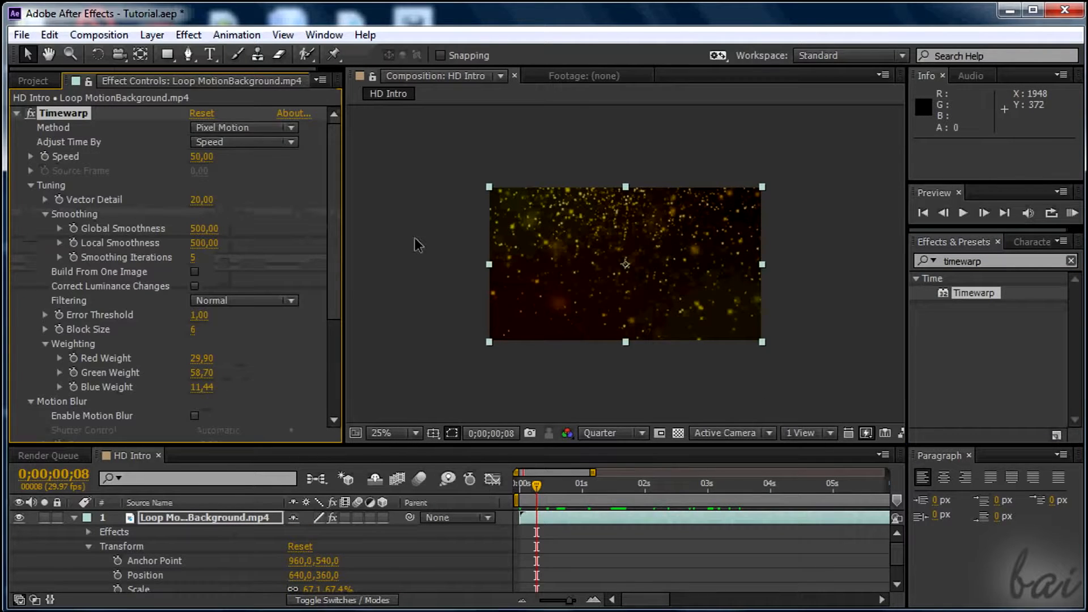
click(89, 546)
click(89, 531)
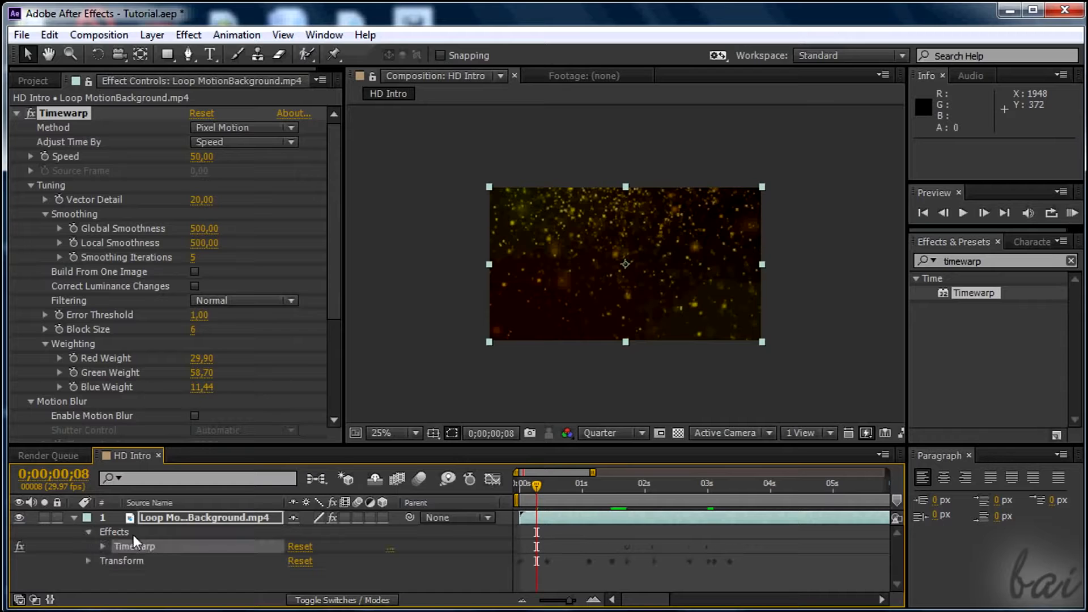
Start keyframing the Timewarp Speed of the background layer at 0;00;00;00 and keyframe it again at the four-second mark.
click(103, 546)
scroll(248, 554, down, 1)
scroll(255, 552, up, 1)
click(132, 562)
drag(537, 561, 520, 561)
drag(537, 485, 520, 485)
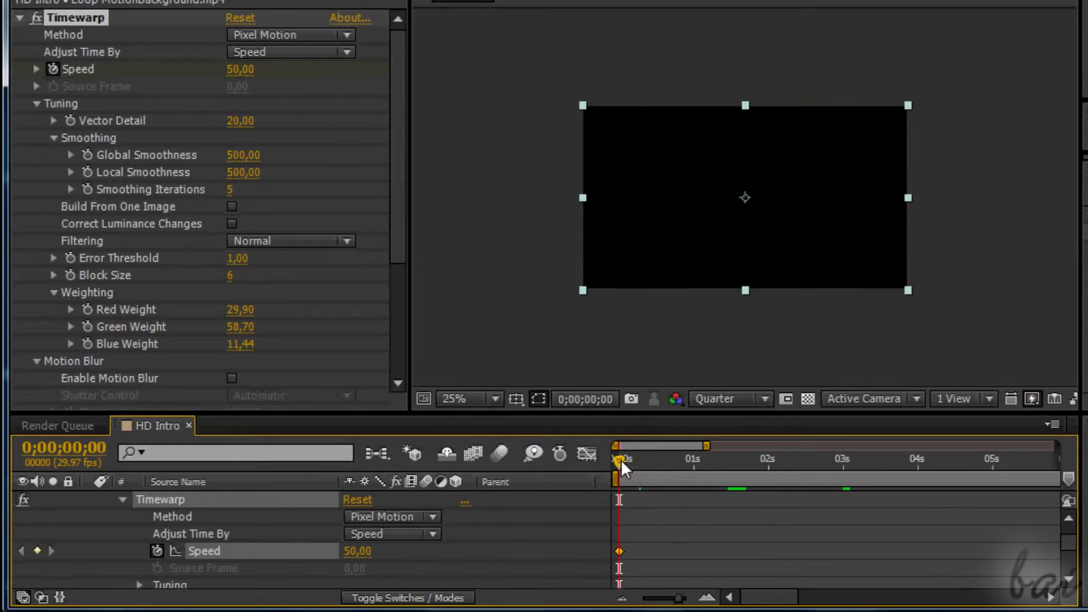
drag(620, 460, 825, 460)
click(362, 553)
text(18)
key(Return)
Keyframe the Timewarp Speed at 200 at 0;00;05;00.
click(357, 551)
text(200)
key(Return)
Add a Timewarp Speed keyframe of 100 at 0;00;07;00.
click(1051, 459)
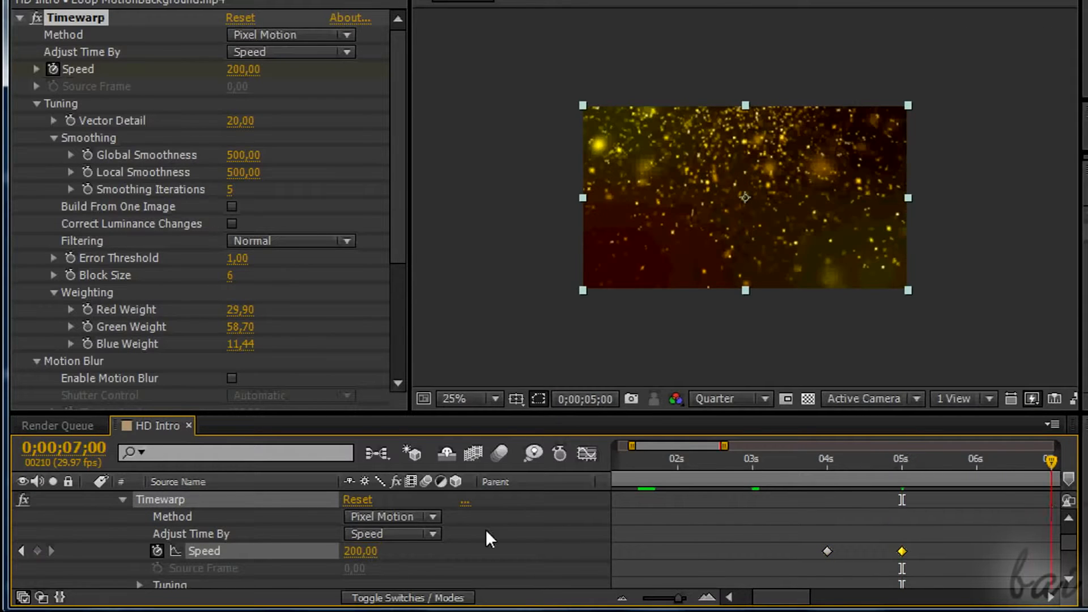
click(366, 551)
text(1,)
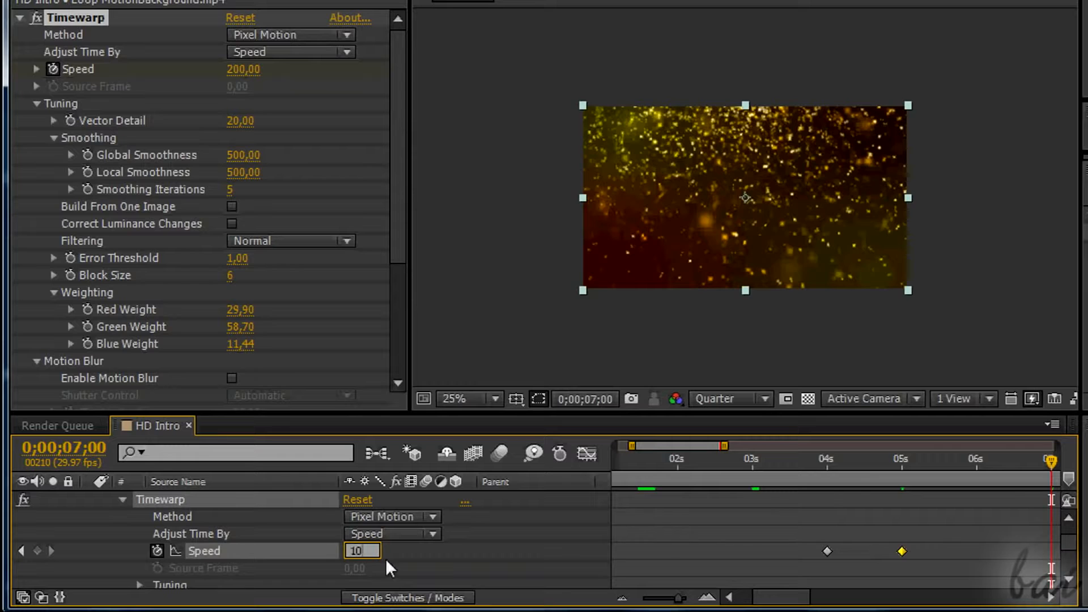
text(00)
click(525, 518)
drag(794, 598, 780, 605)
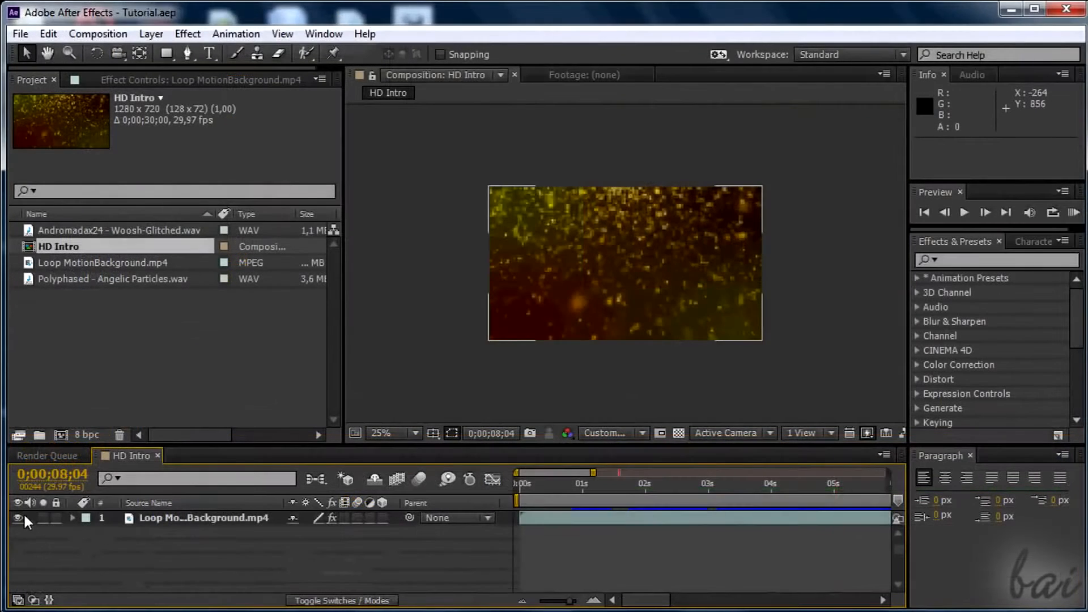
Hide the Loop MotionBackground.mp4 layer and create a new text layer reading Username.
click(20, 517)
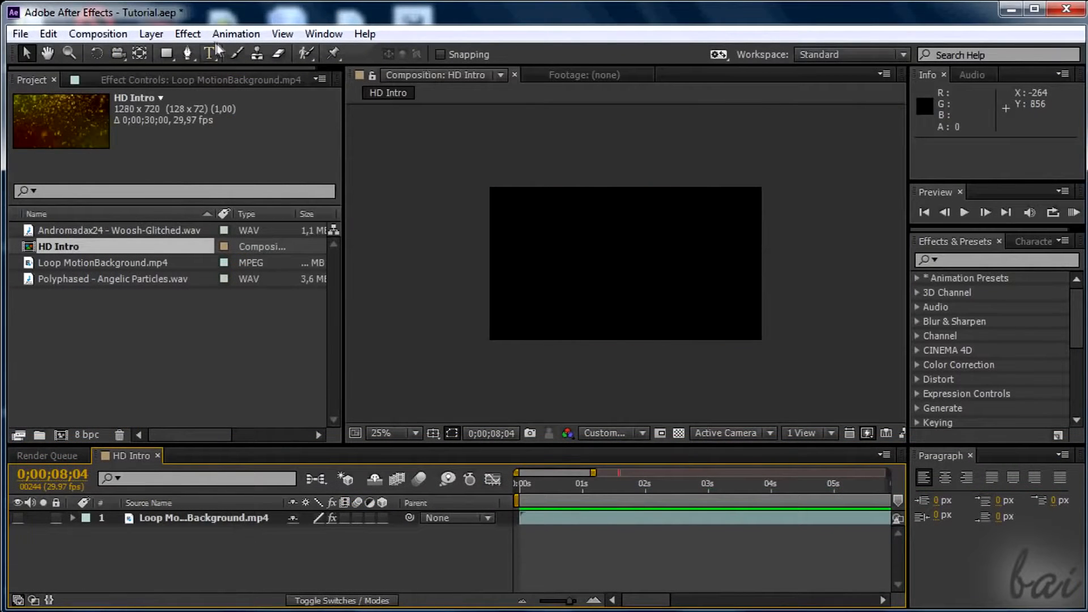
click(157, 35)
mouse_move(170, 21)
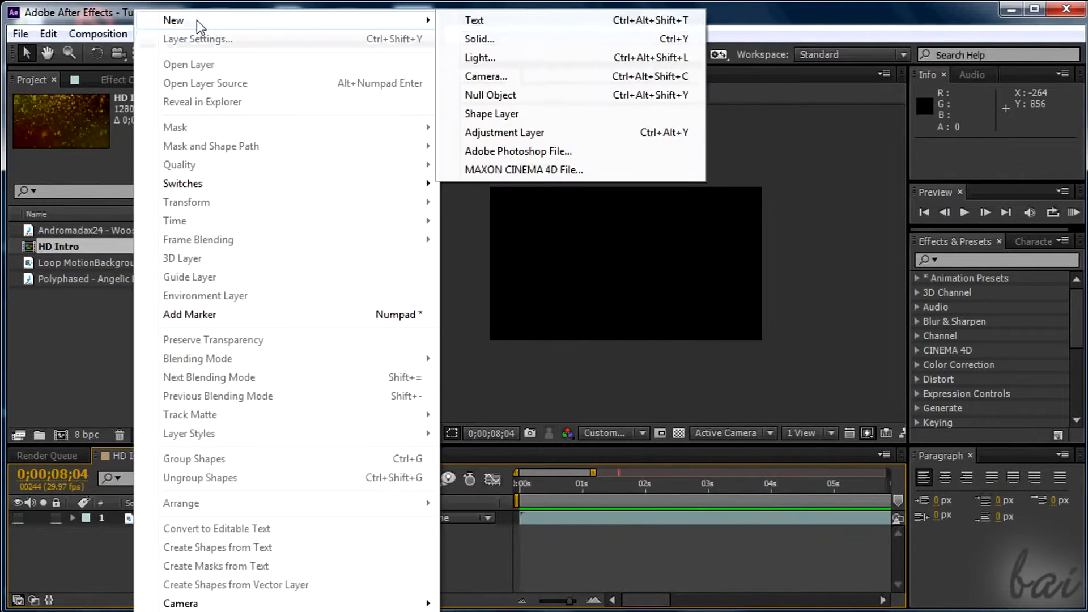
click(513, 22)
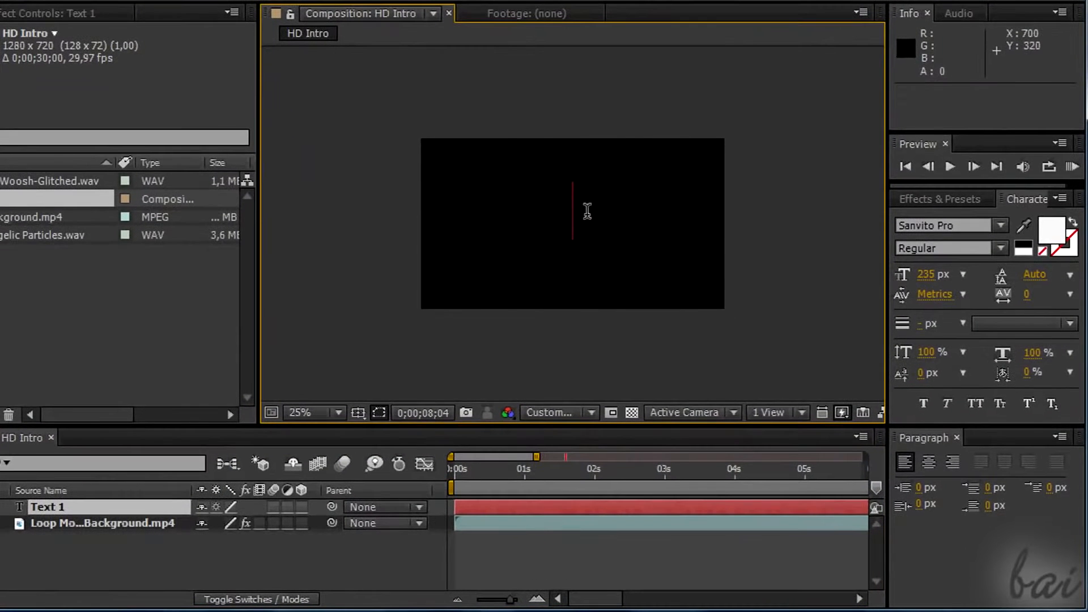
Set the preview resolution to Quarter and move the Username text to about 240, 428 in the frame.
click(561, 412)
click(589, 524)
drag(618, 218, 524, 233)
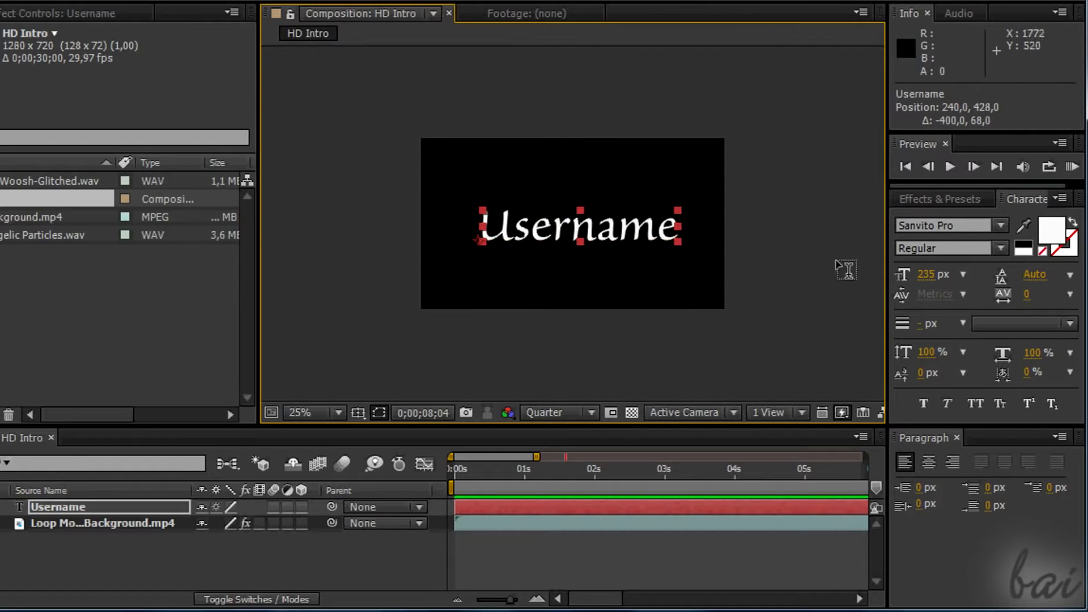
Enlarge the Username text to 520 px and reposition it to about 328, 528.
drag(924, 280, 1034, 289)
drag(931, 279, 1004, 285)
drag(657, 217, 687, 238)
mouse_move(926, 276)
mouse_down()
mouse_move(1004, 289)
mouse_move(945, 284)
mouse_up()
drag(673, 245, 664, 251)
Set the Username text's fill colour to pure white and deselect the layer.
click(1051, 230)
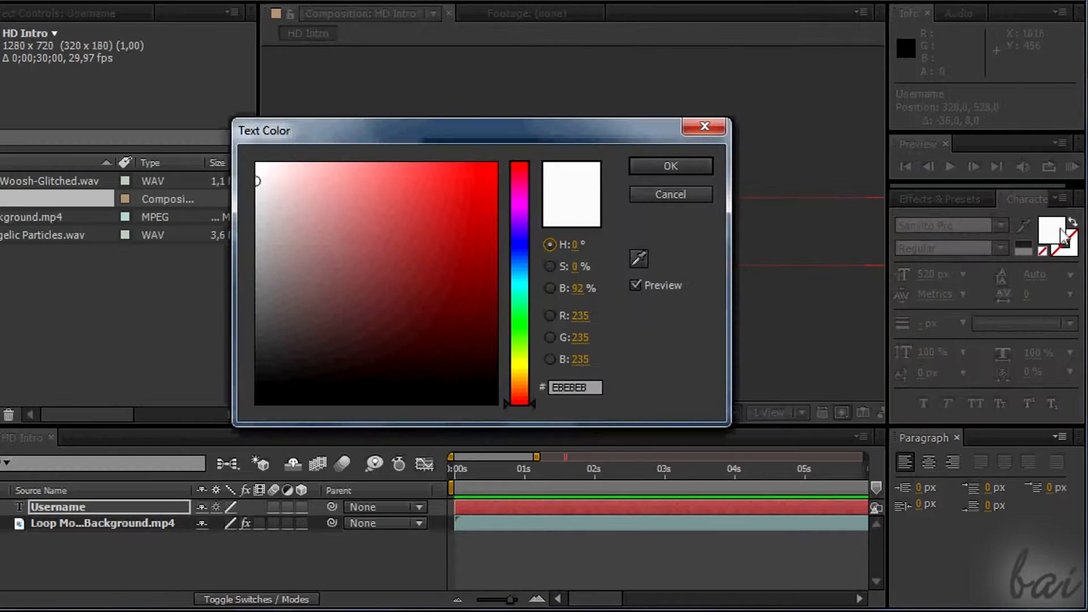
click(257, 163)
click(657, 168)
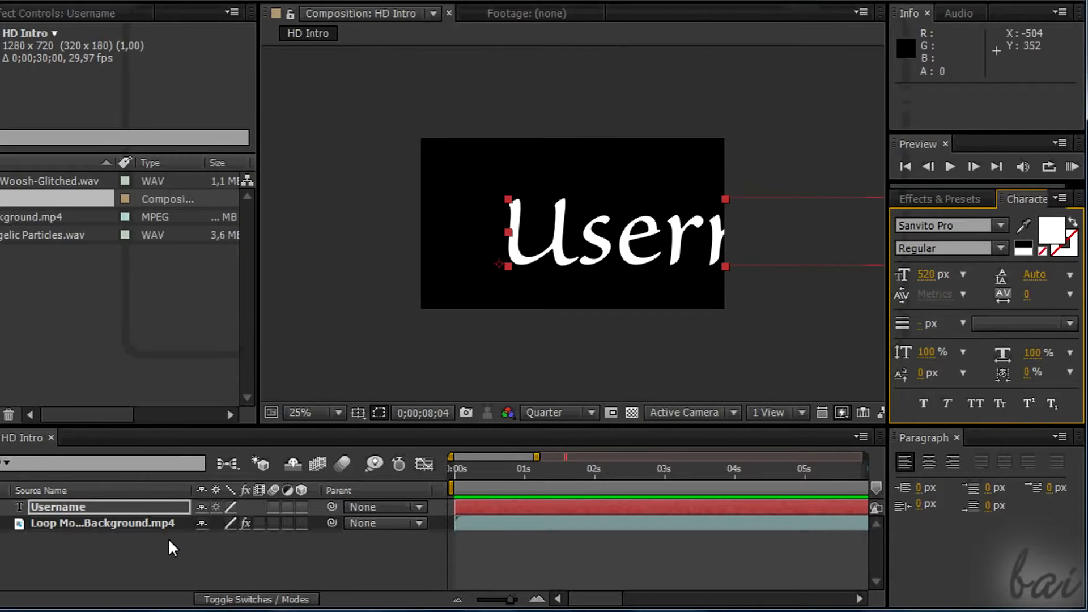
click(170, 553)
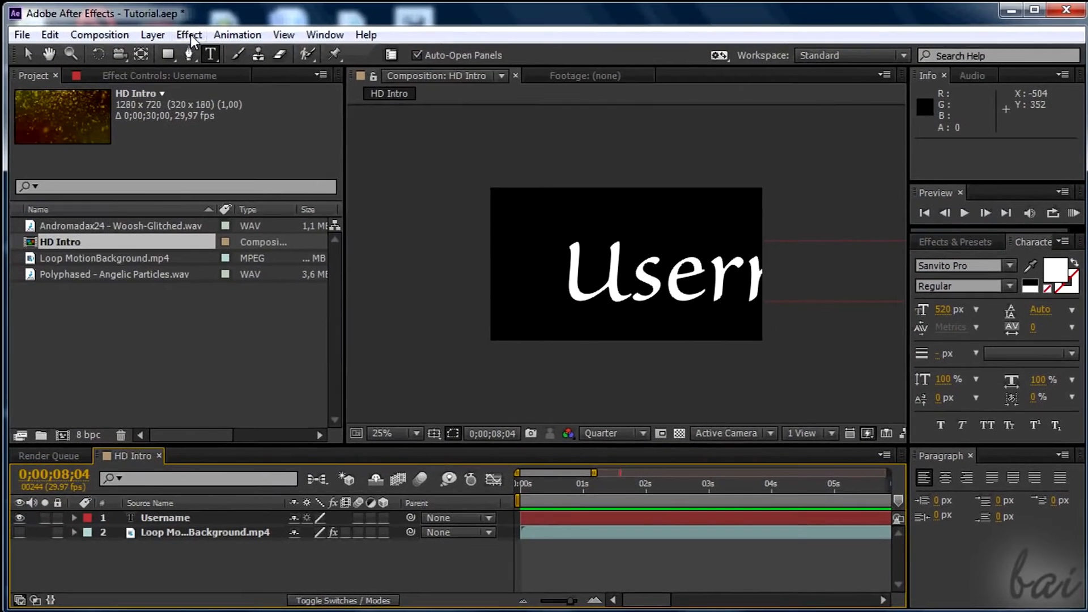
click(189, 35)
mouse_move(153, 35)
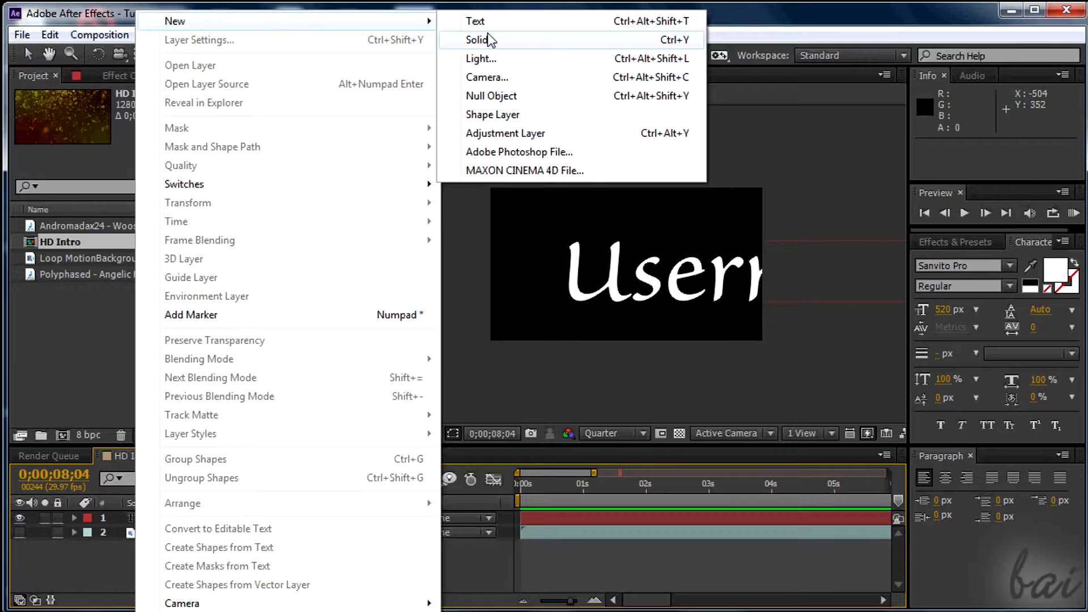
click(340, 10)
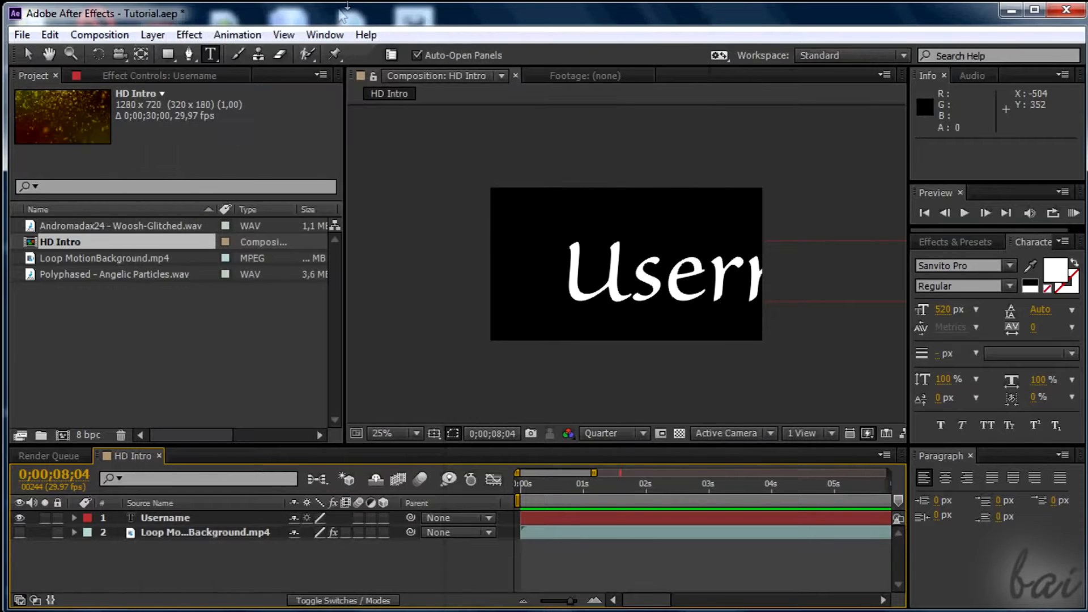
Create a 1280 × 720 px dark gray solid layer named Dark Gray Solid 1.
click(152, 35)
mouse_move(169, 21)
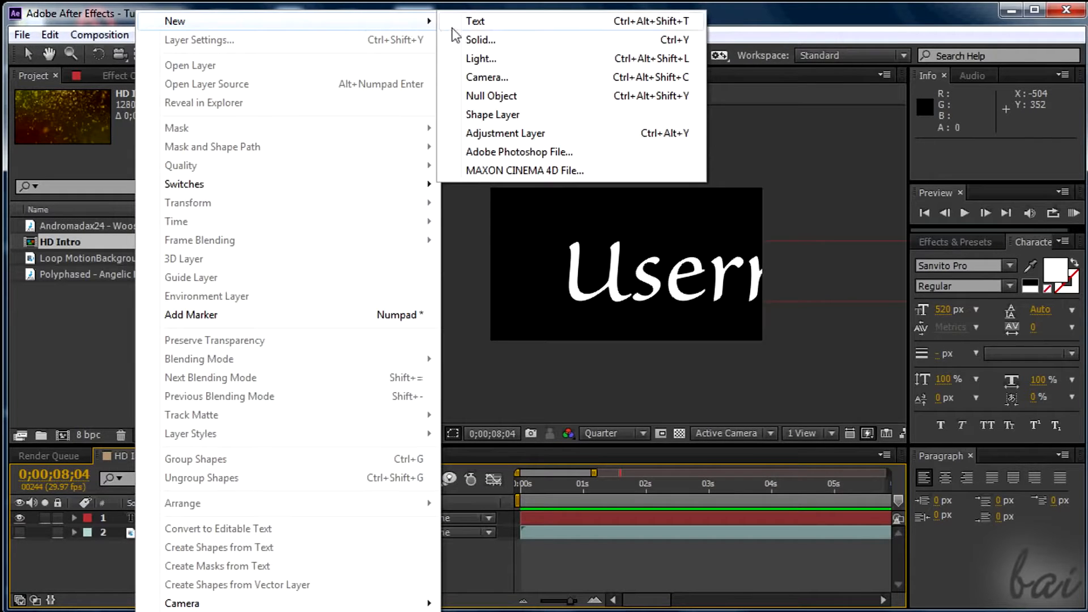
click(493, 41)
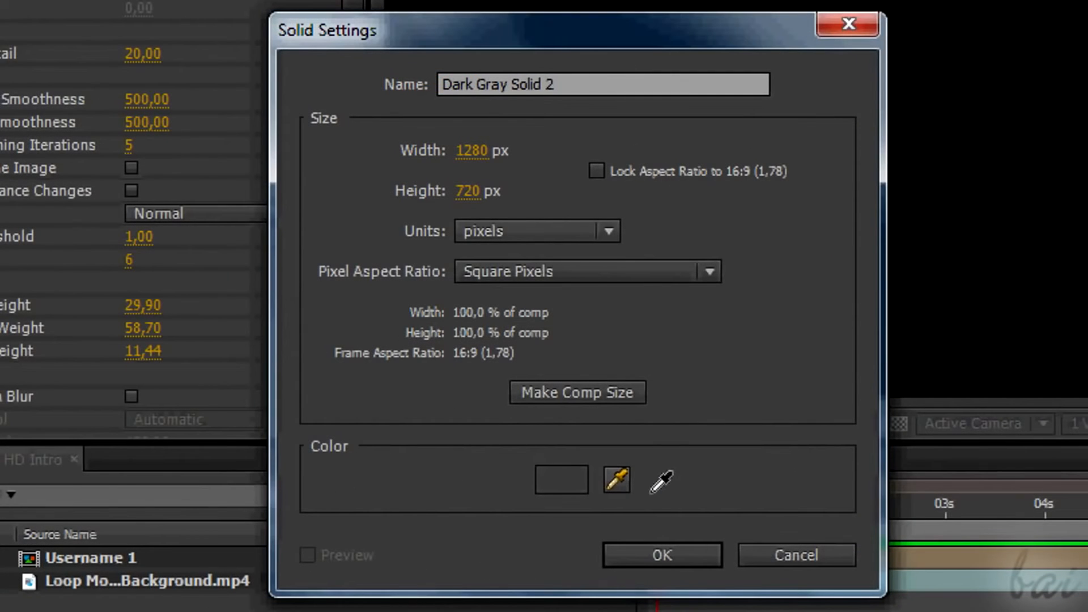
click(571, 85)
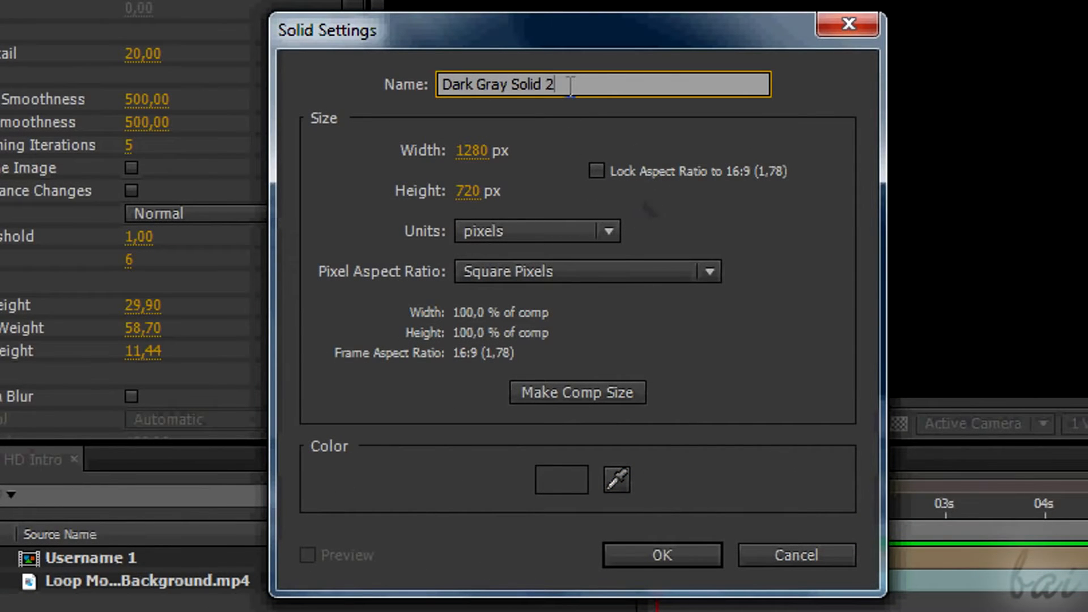
key(BackSpace)
text(1)
click(661, 554)
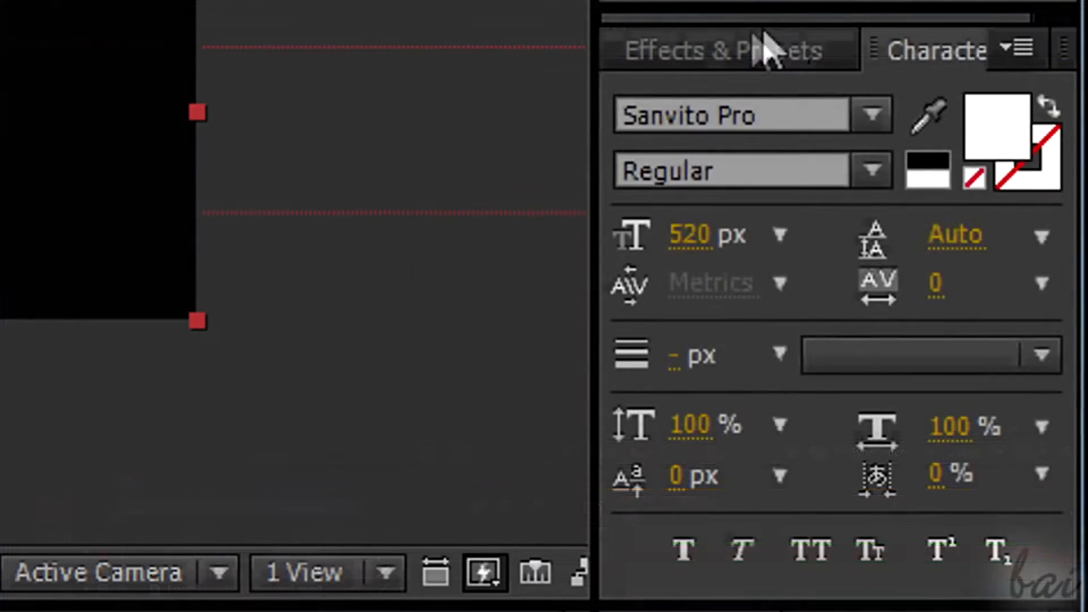
Find the Shatter effect, apply it to Dark Gray Solid 1, and return to time 0;00;00;00.
click(759, 48)
click(772, 92)
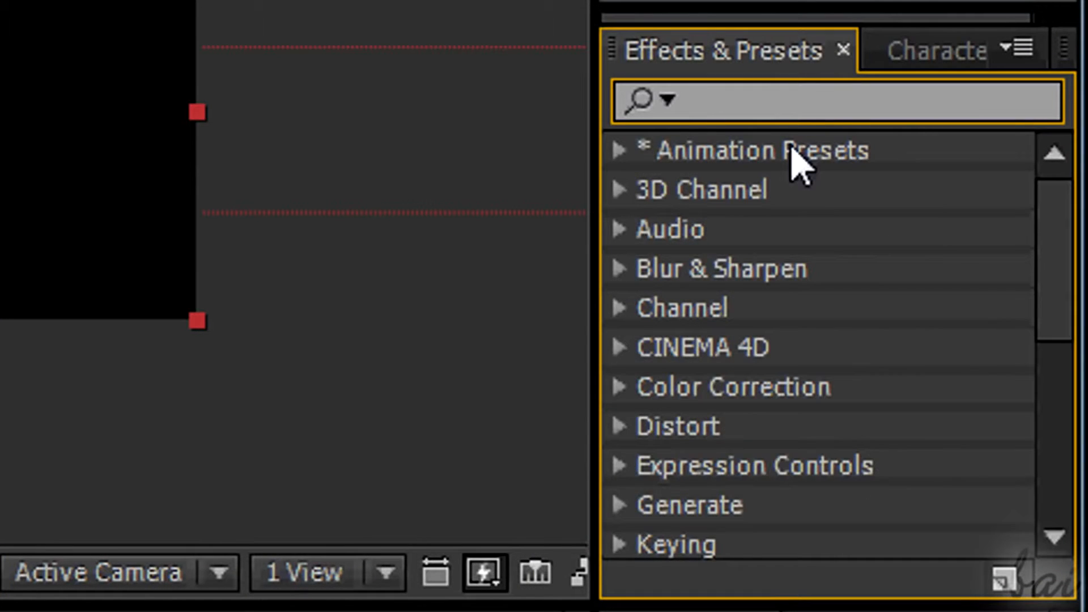
text(shatter)
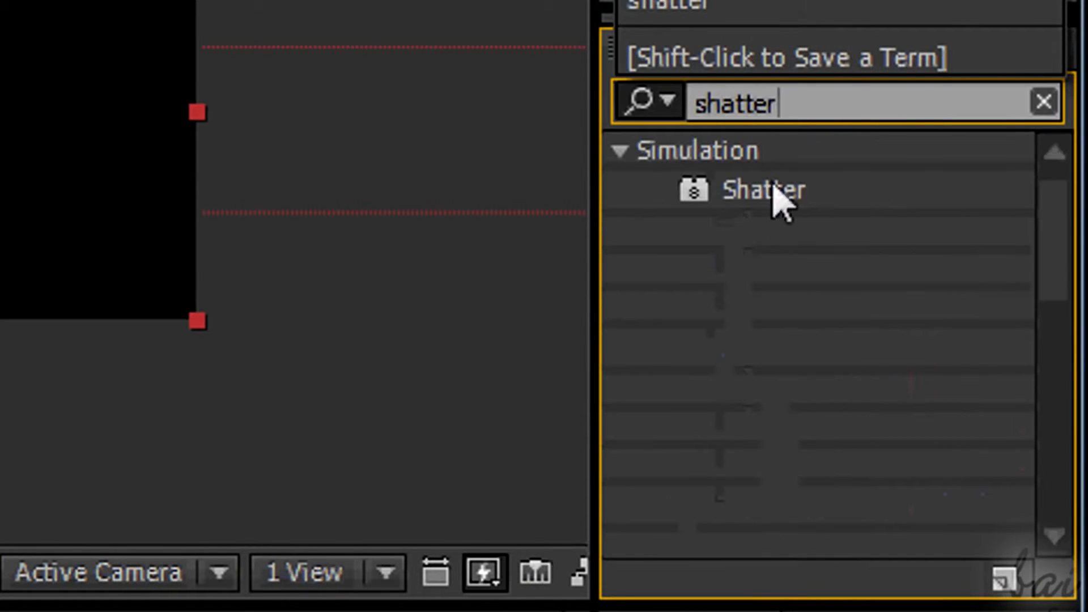
click(803, 196)
drag(214, 540, 224, 551)
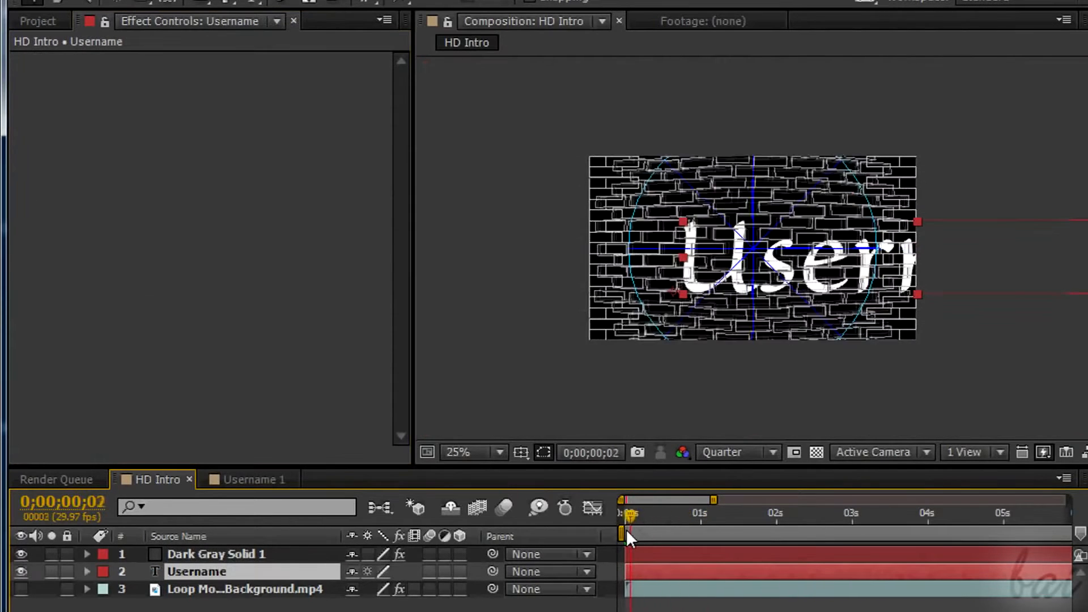
drag(627, 529, 624, 529)
click(246, 552)
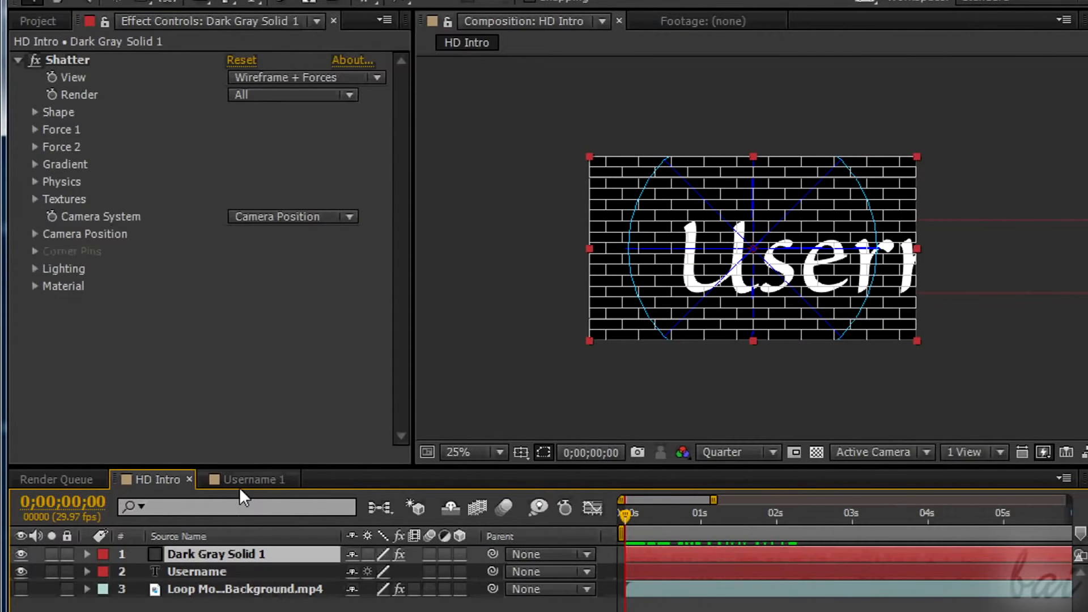
Set Shatter's Force 1 Depth to 3,20, scrub the timeline to check the shatter, and collapse Force 1.
click(35, 129)
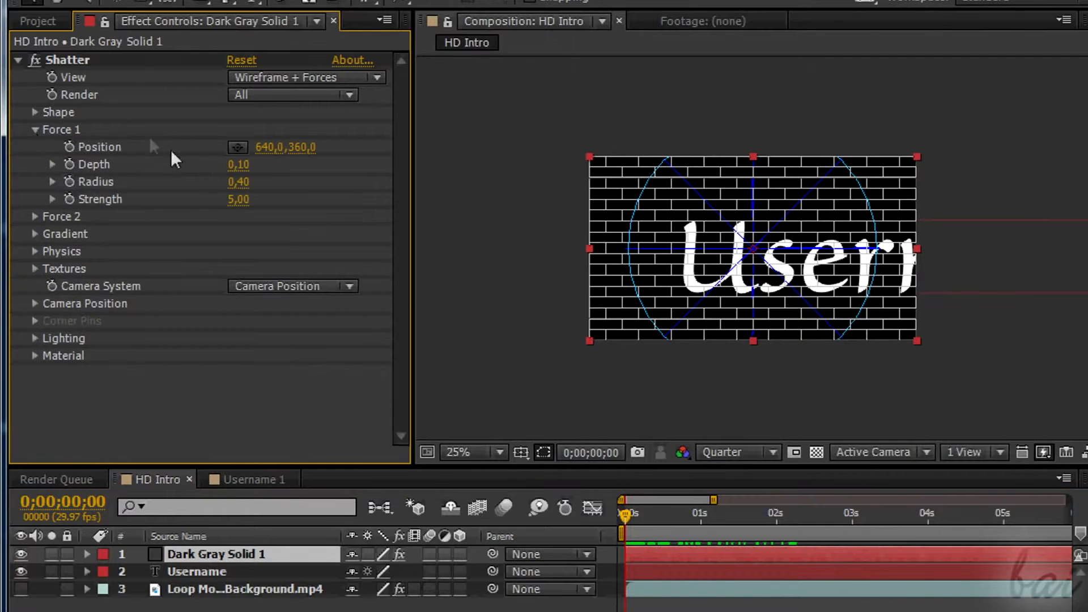
drag(238, 164, 213, 182)
click(651, 514)
mouse_move(662, 521)
mouse_down()
mouse_move(736, 527)
mouse_move(647, 528)
mouse_up()
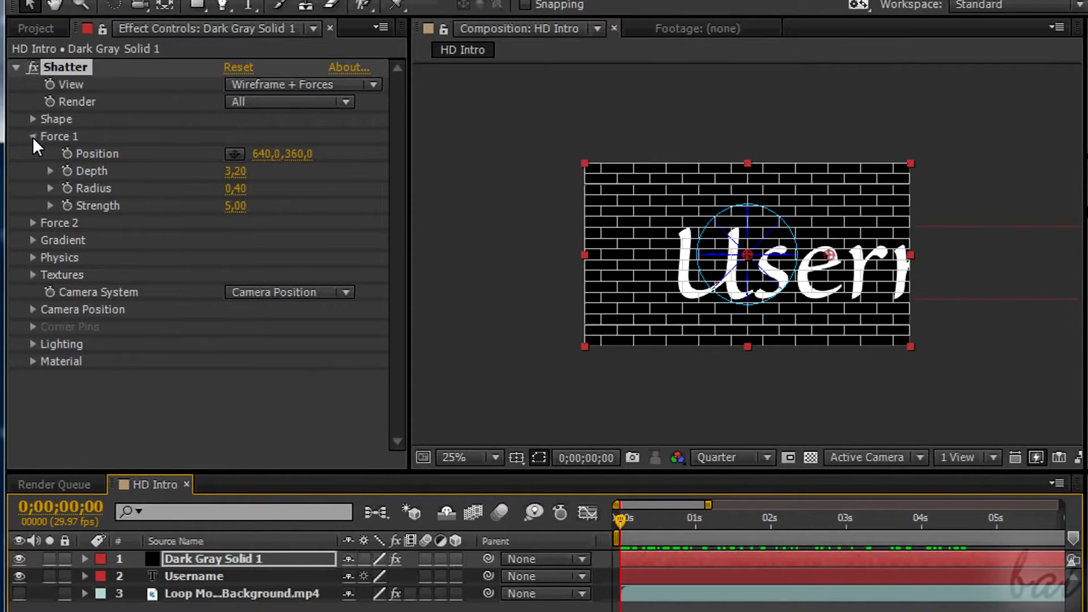
click(33, 137)
Try Shatter's Custom pattern with the Username text layer as the custom shatter map.
click(33, 120)
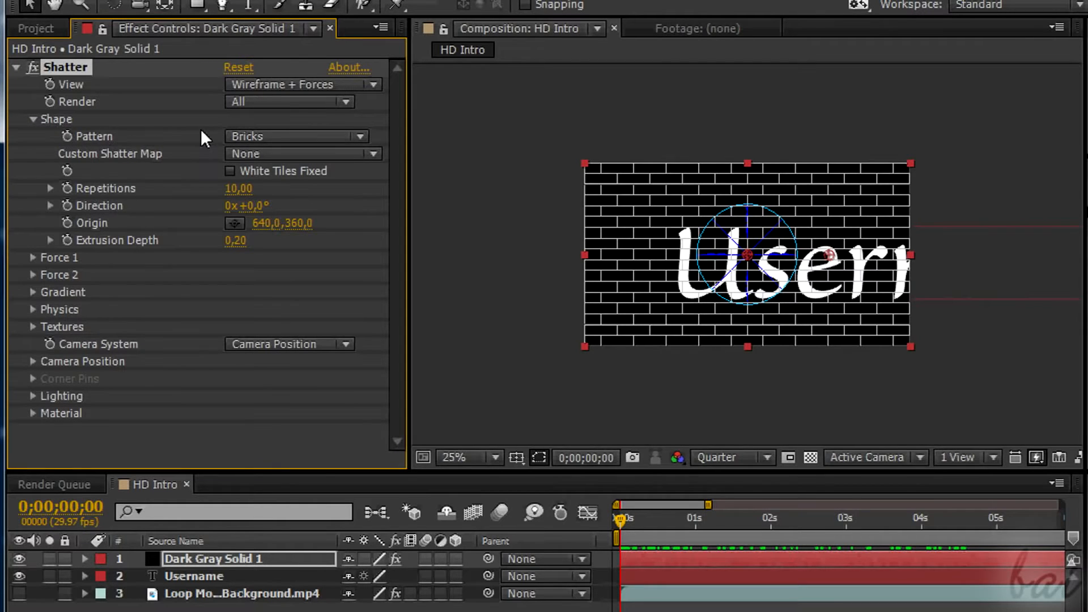
click(360, 136)
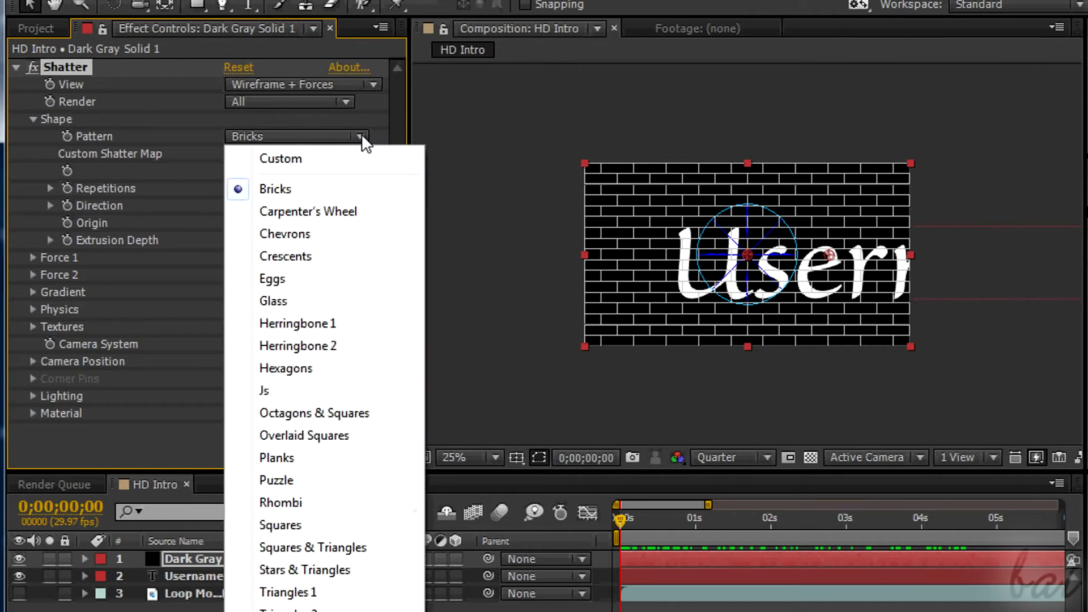
click(352, 160)
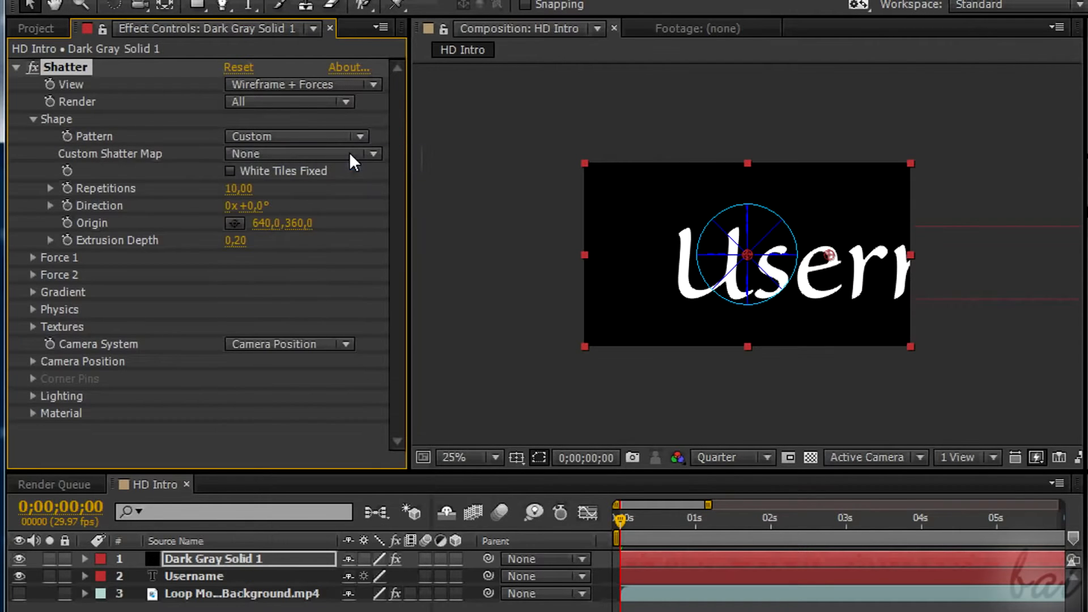
click(373, 154)
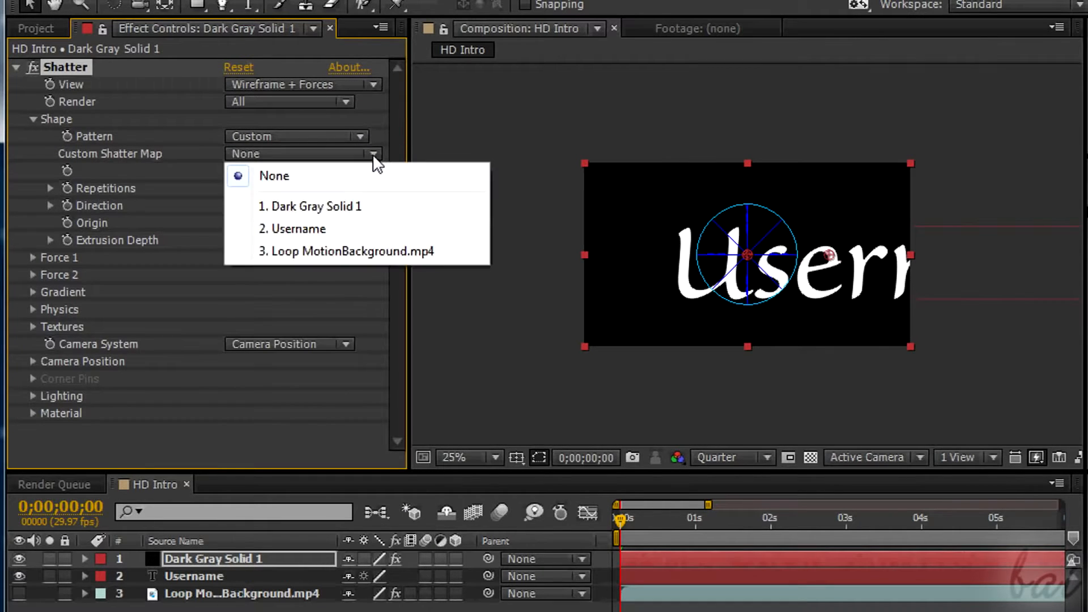
click(337, 229)
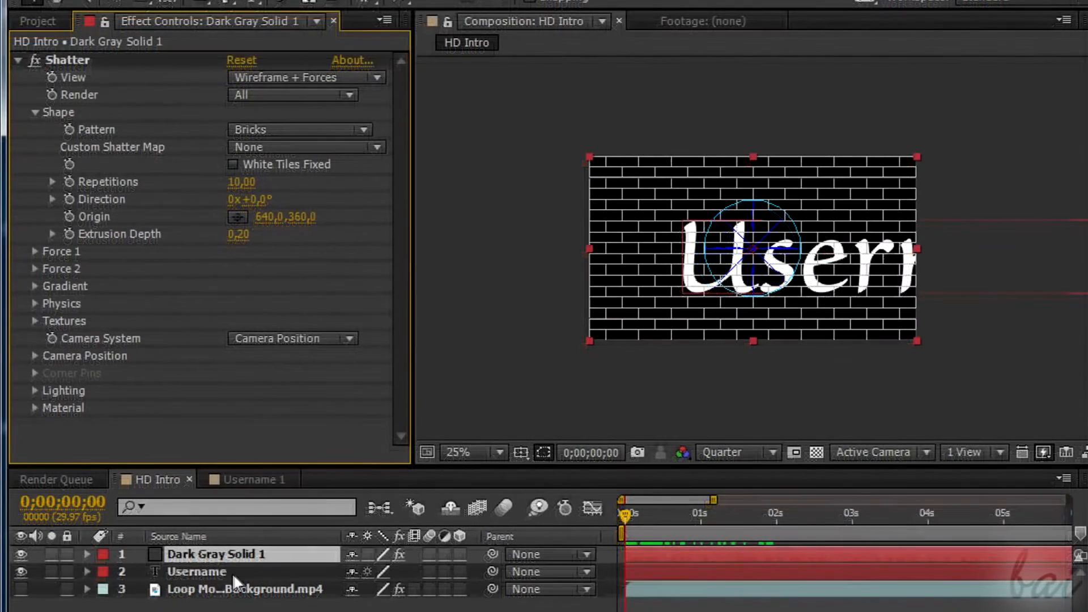
Pre-compose the Username text layer into a new composition named Username 1.
click(230, 572)
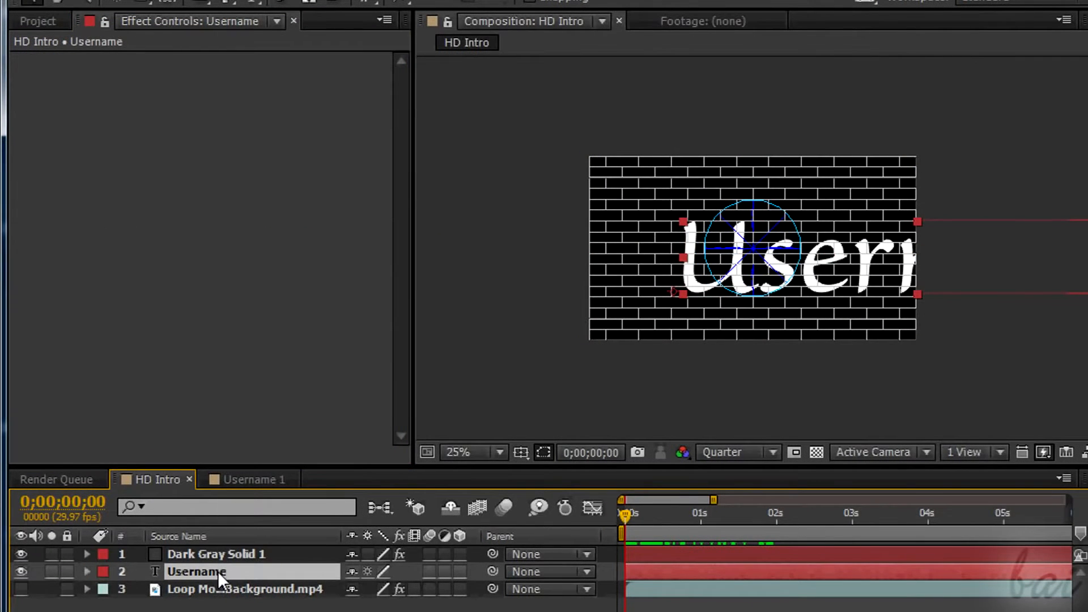
right_click(217, 571)
click(251, 576)
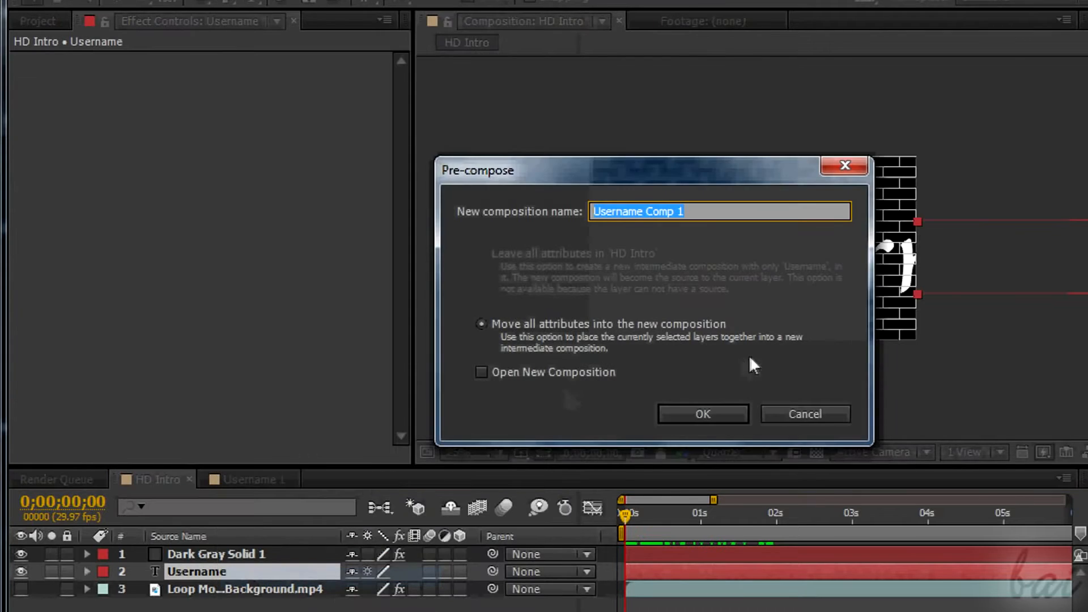
click(675, 211)
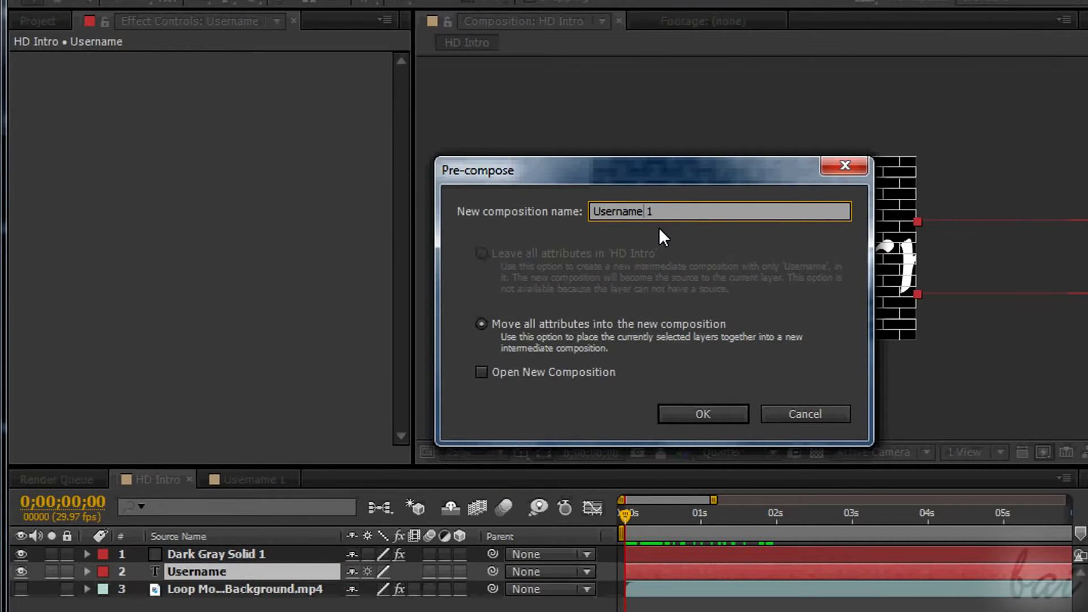
click(702, 413)
On Dark Gray Solid 1, set the Shatter pattern to Custom with Username 1 as the shatter map, and hide the Username 1 layer.
key(ctrl+Up)
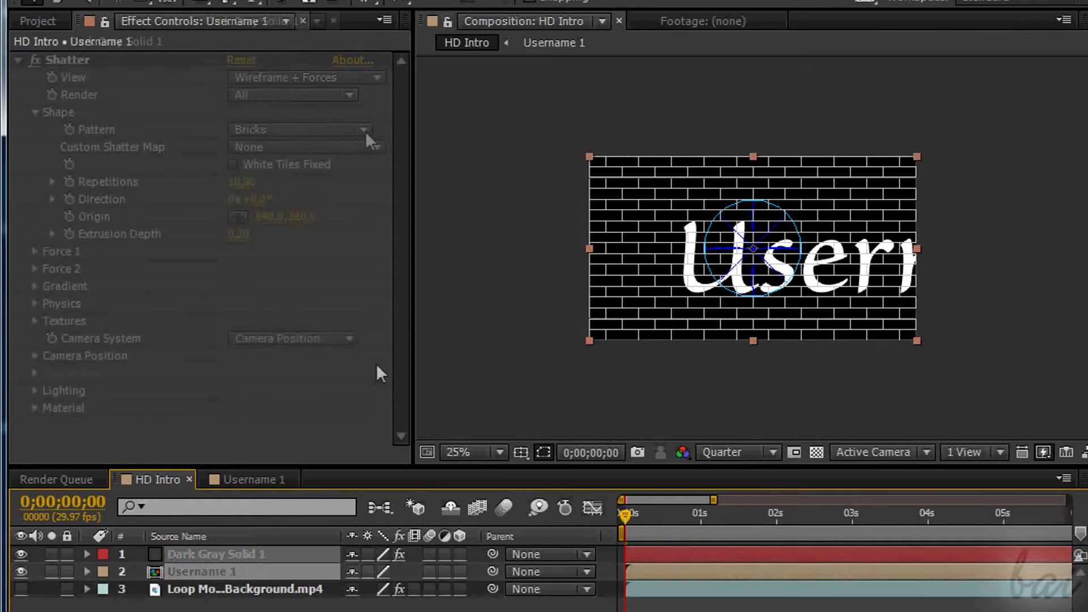
click(365, 130)
click(352, 152)
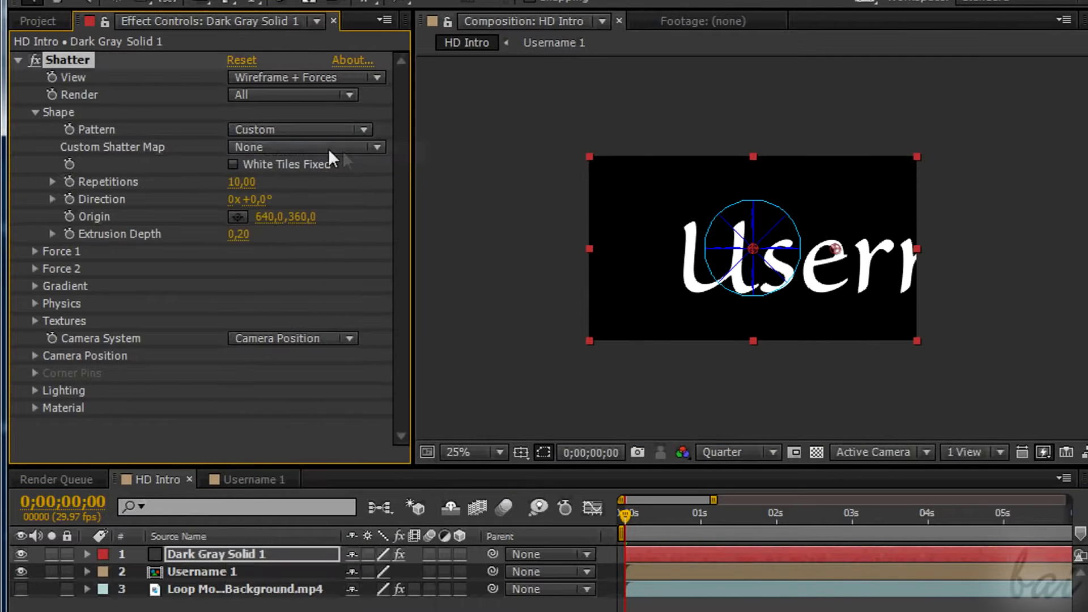
click(376, 146)
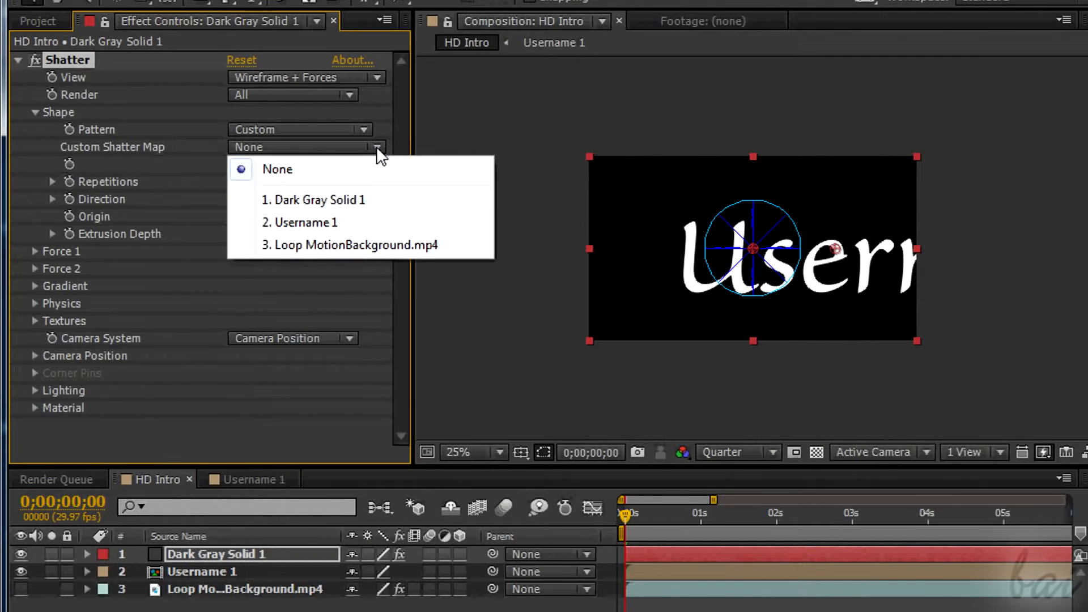
click(367, 222)
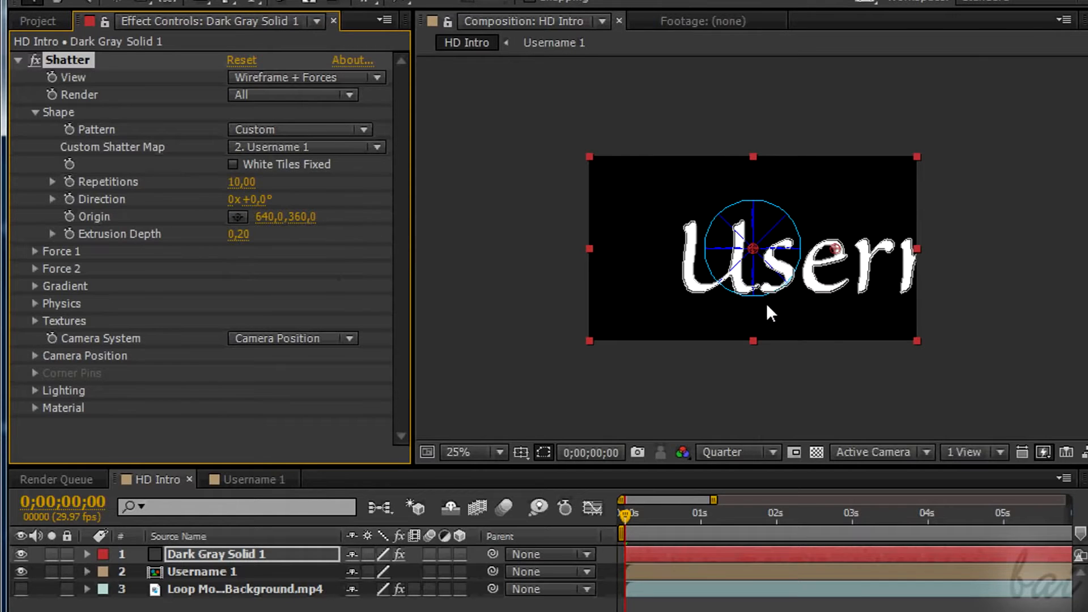
click(24, 572)
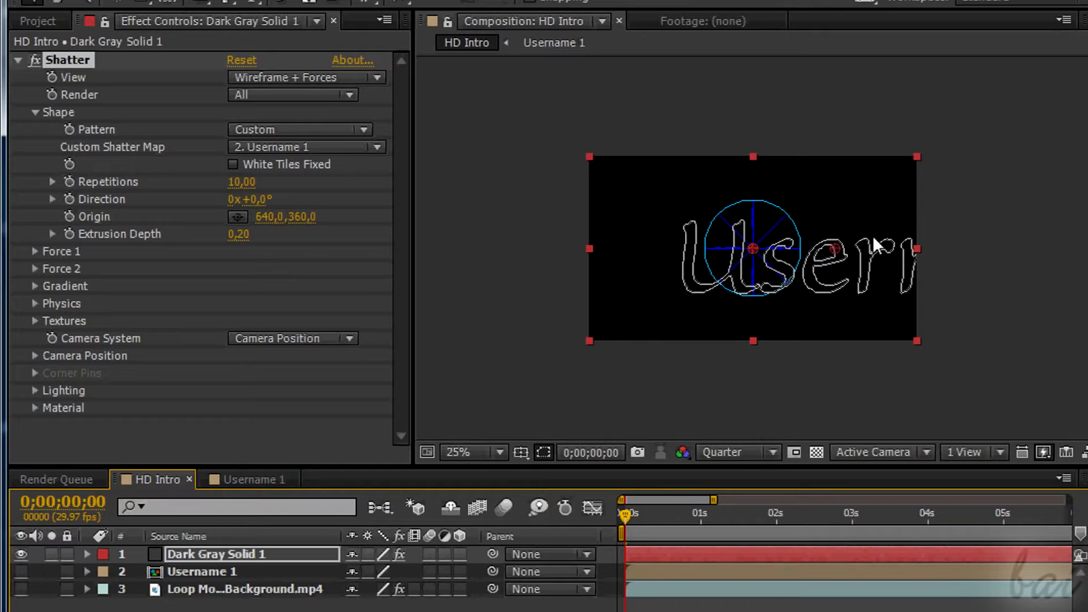
Set the Shatter effect's View to Rendered.
click(376, 78)
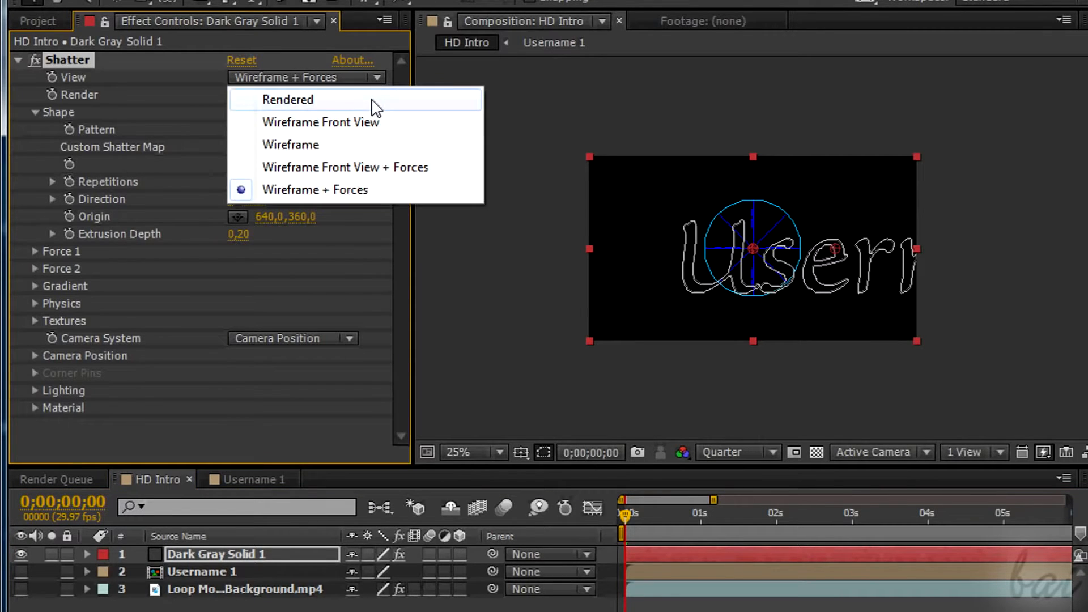
click(373, 101)
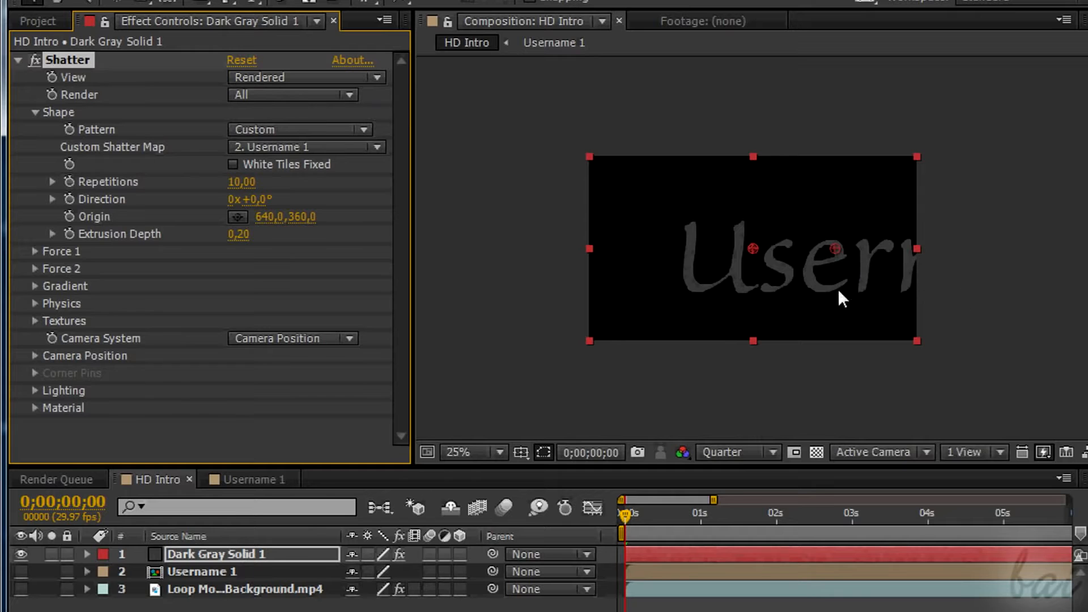
key(period)
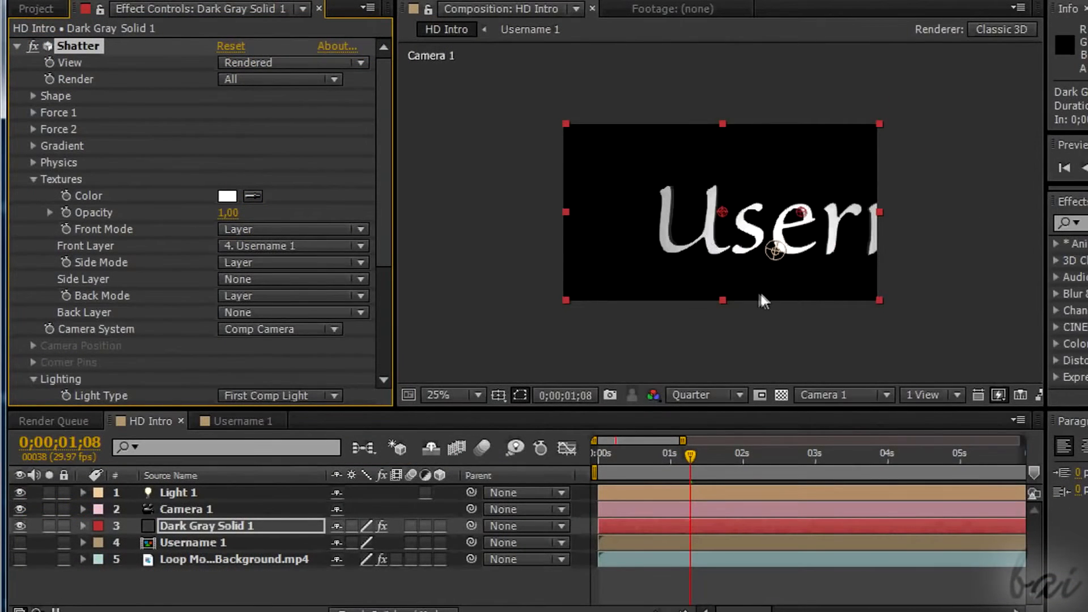
Move Light 1 from the letter e over to the U of the text and deselect it.
click(776, 252)
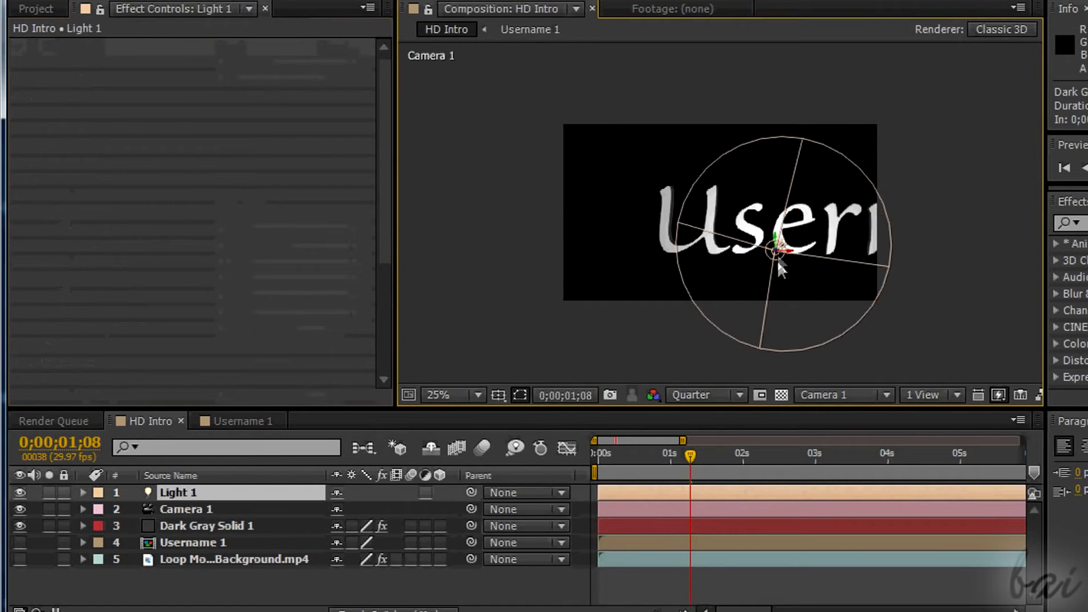
drag(787, 256, 722, 233)
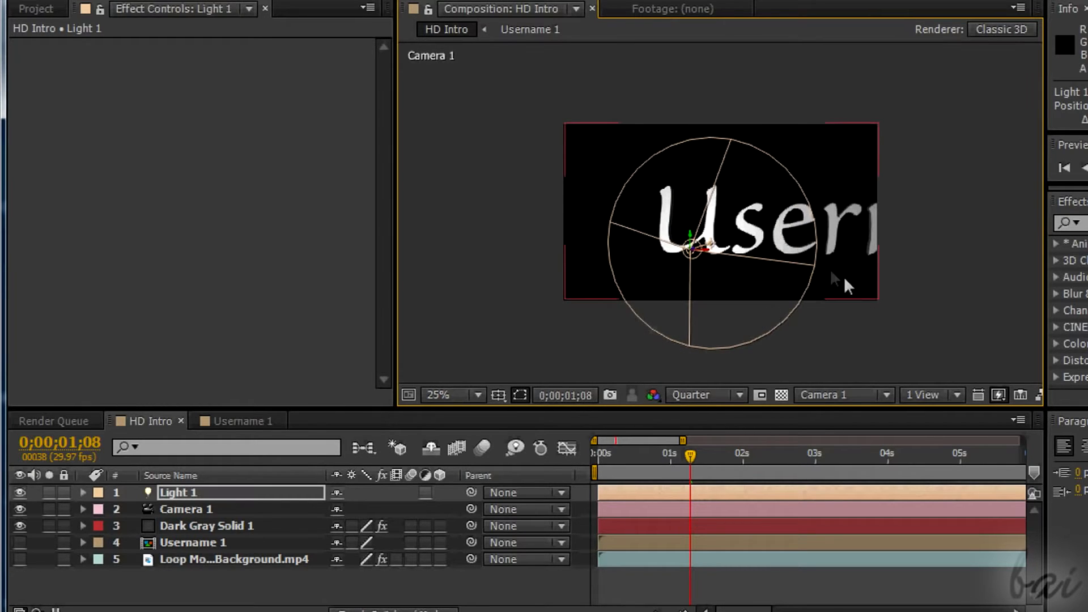
click(936, 298)
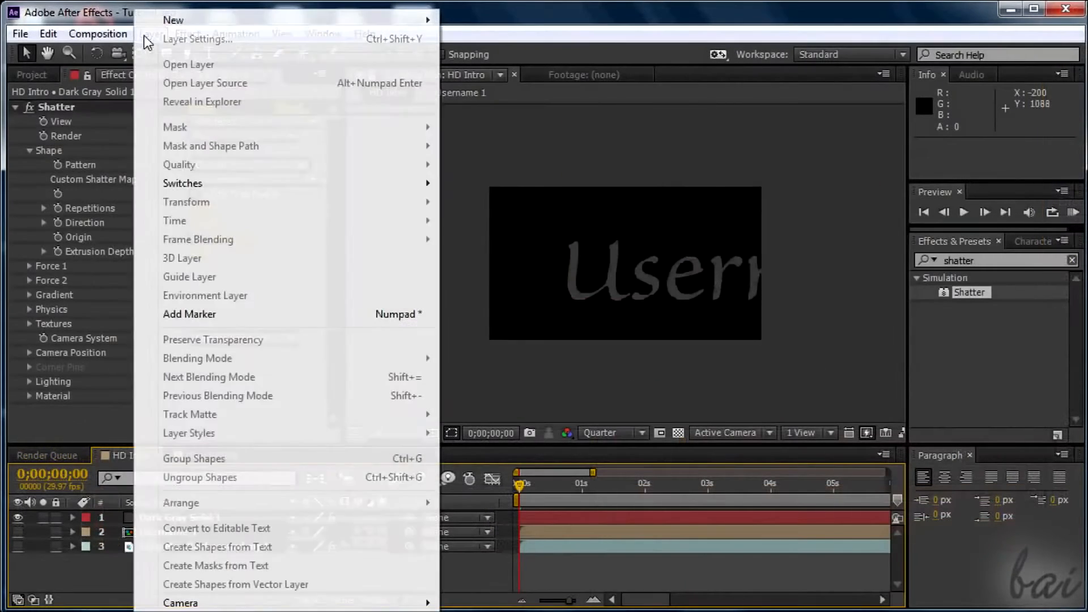
Add a two-node camera named Camera 1 with a 75 mm focal length to the HD Intro composition.
mouse_move(311, 29)
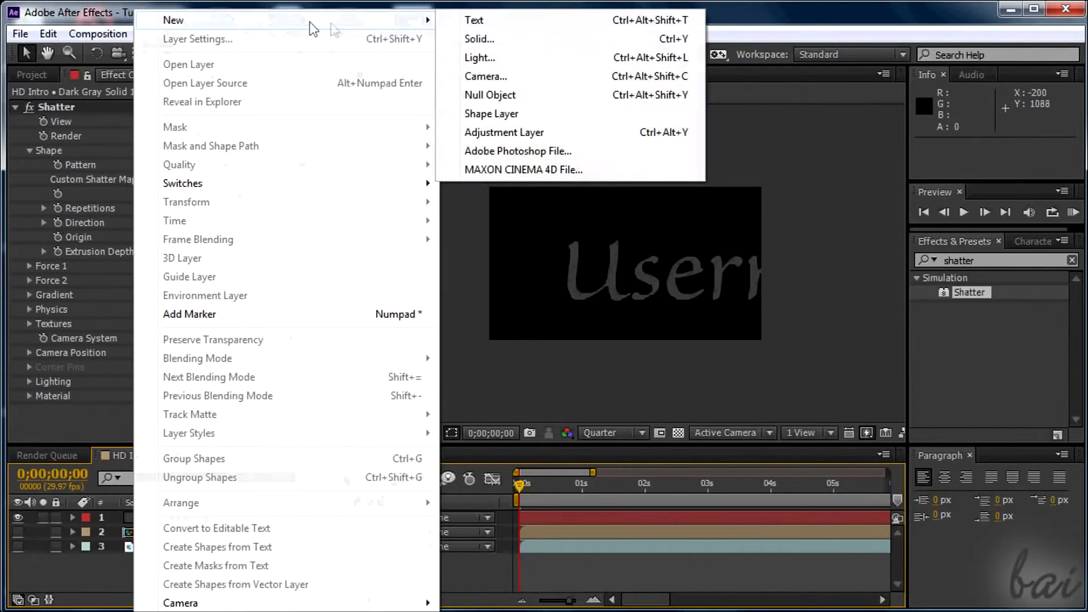
click(519, 78)
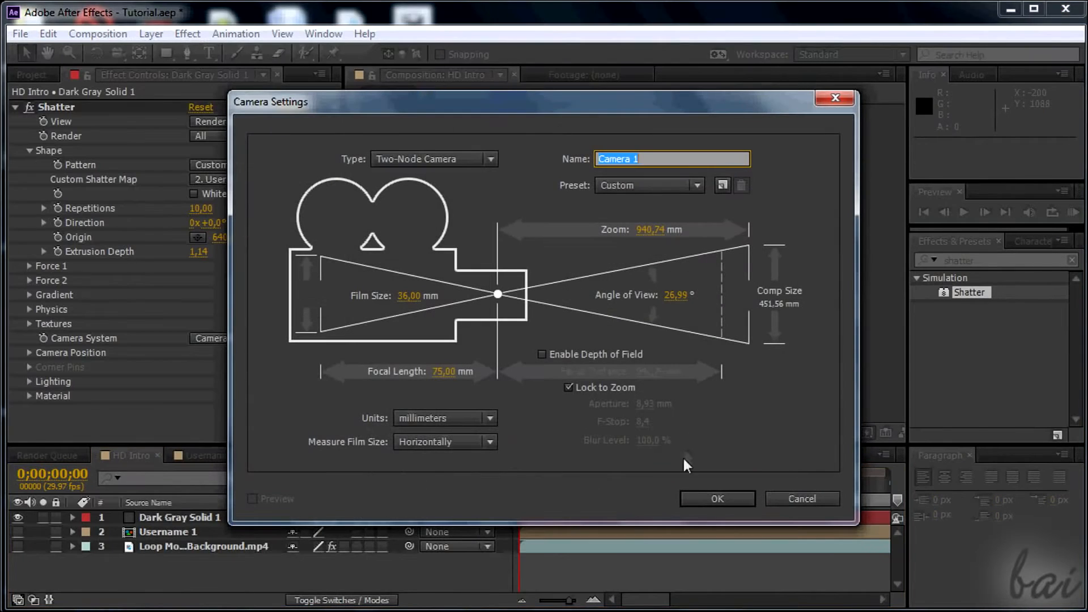
click(707, 499)
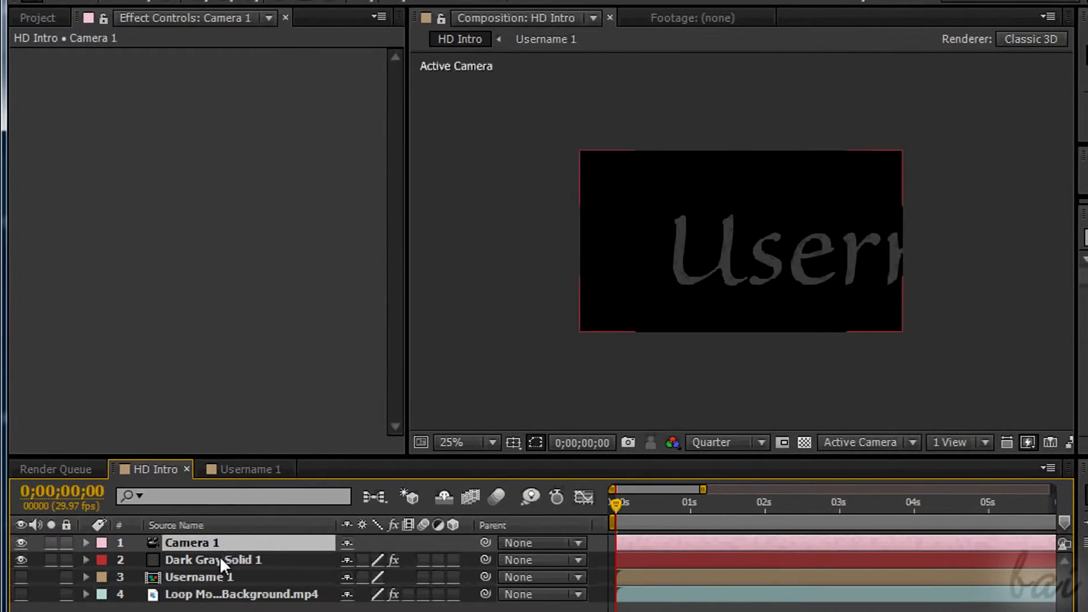
On Dark Gray Solid 1, set Shatter's Camera System to Comp Camera.
click(221, 560)
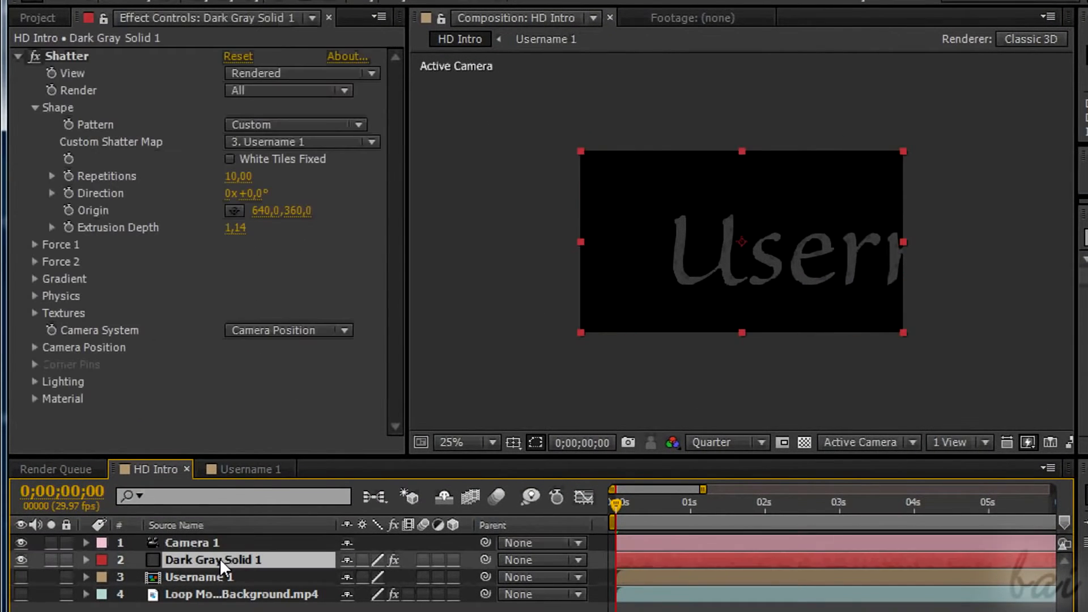
click(345, 331)
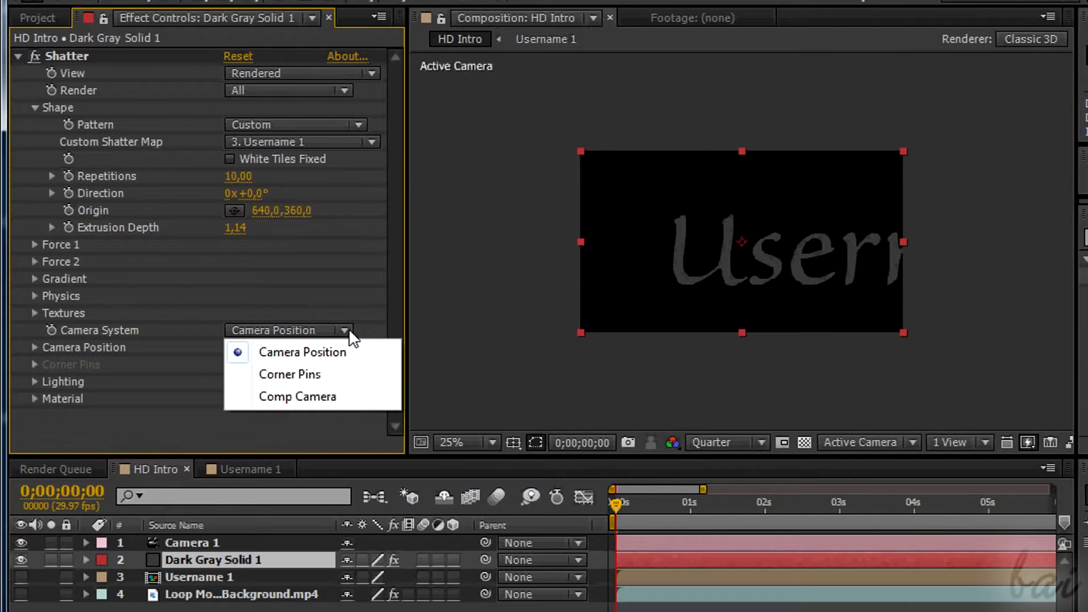
click(334, 397)
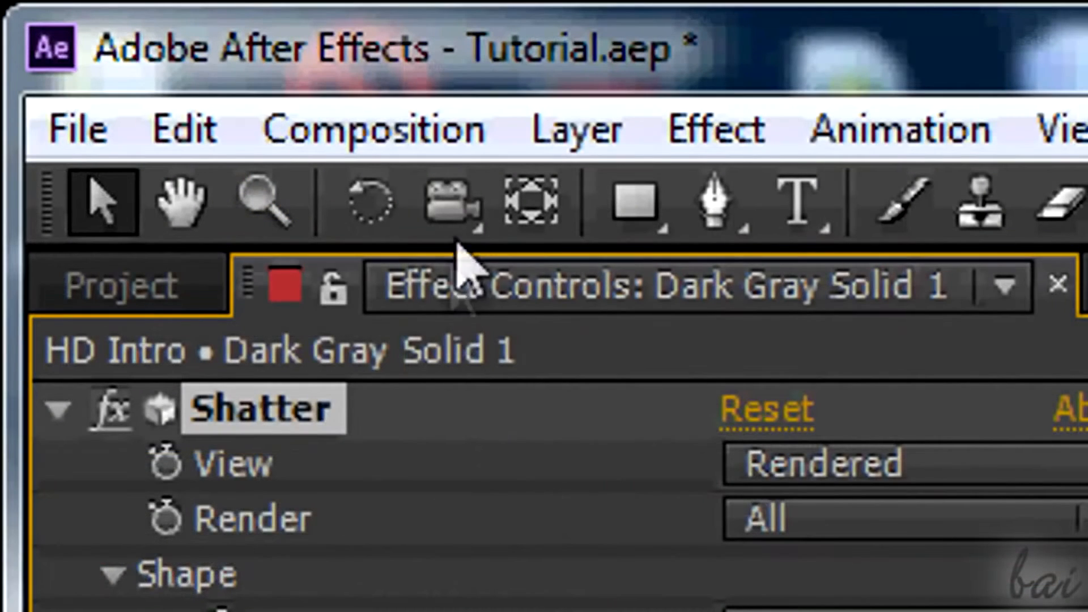
Orbit Camera 1 around the 3D text with the camera tool until the text faces the view at a slight angle.
click(456, 214)
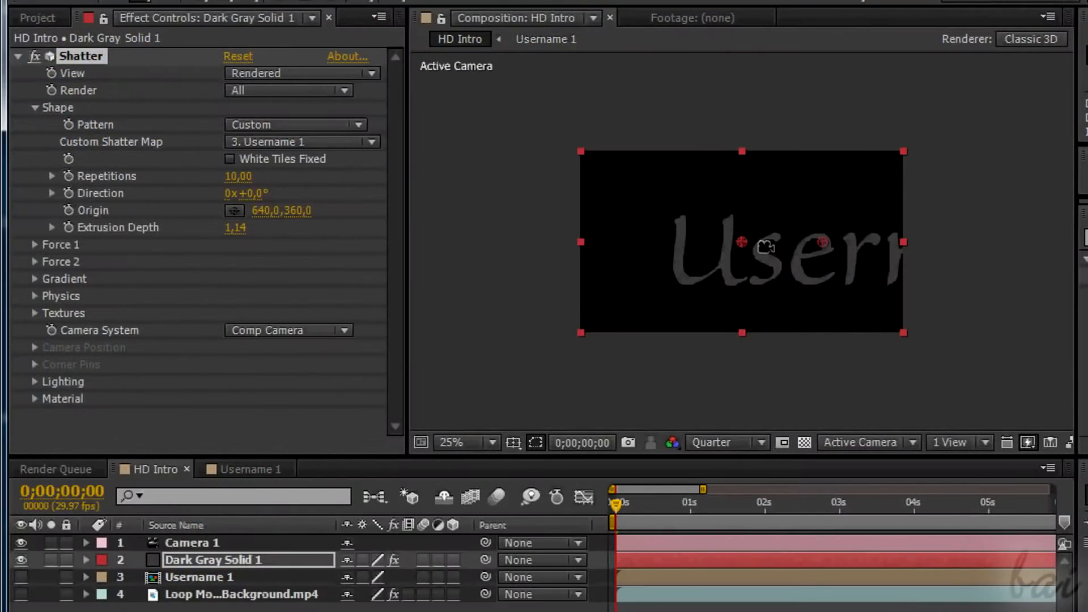
drag(765, 246, 667, 250)
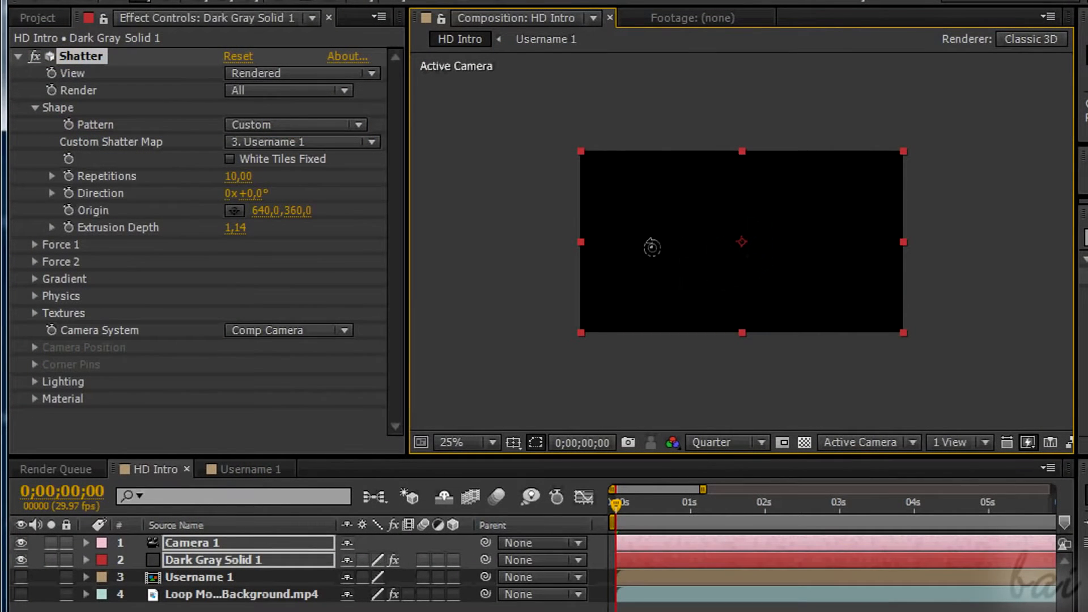
drag(709, 300, 794, 250)
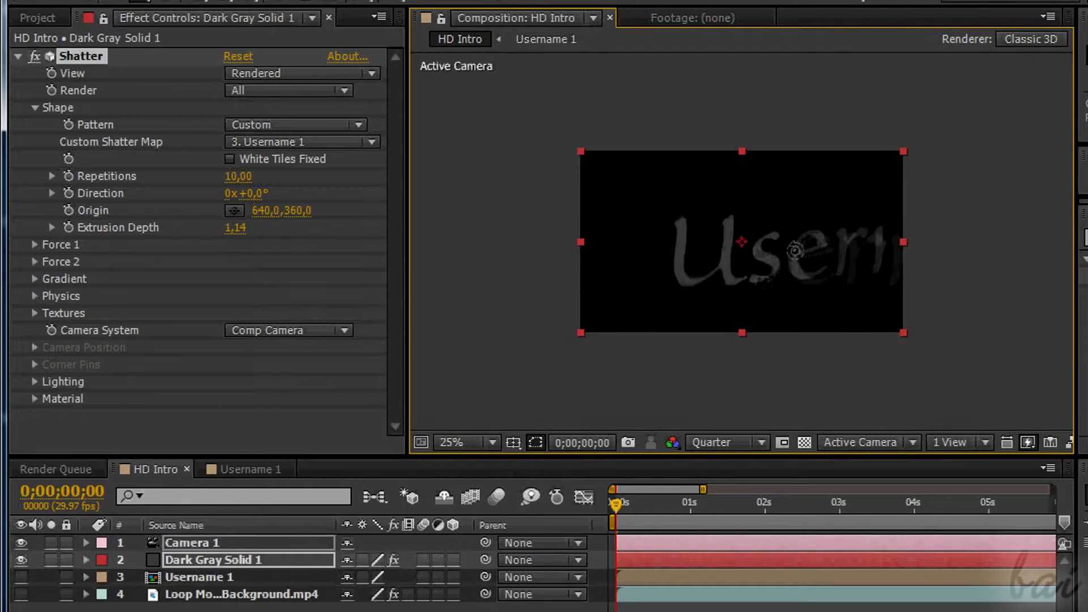
Keyframe Camera 1's Point of Interest at 0;00;00;00 and set its X value to 551,0.
click(187, 561)
click(179, 545)
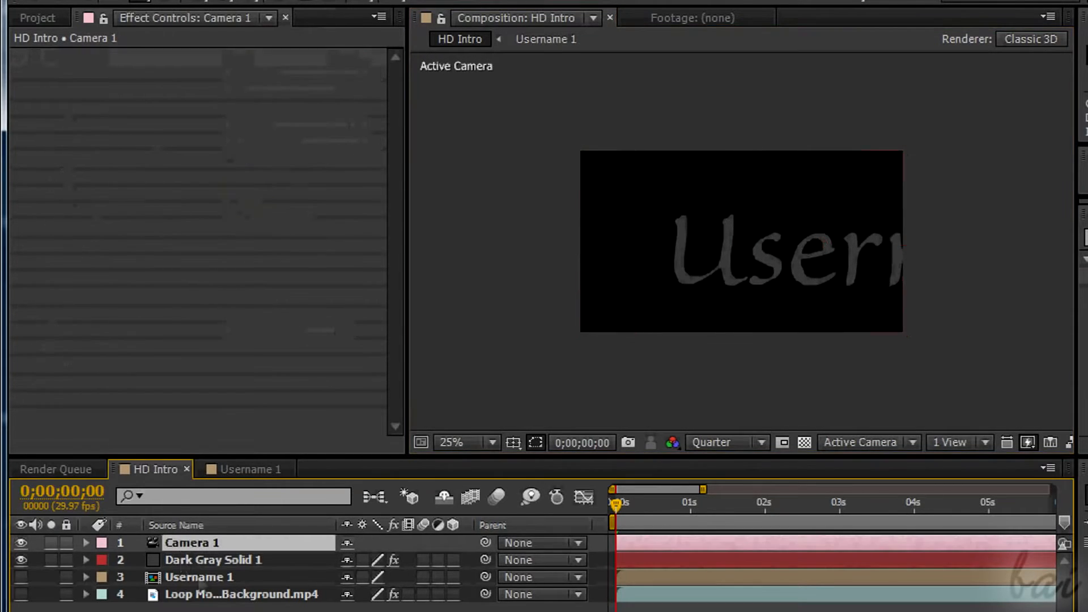
click(85, 542)
click(103, 560)
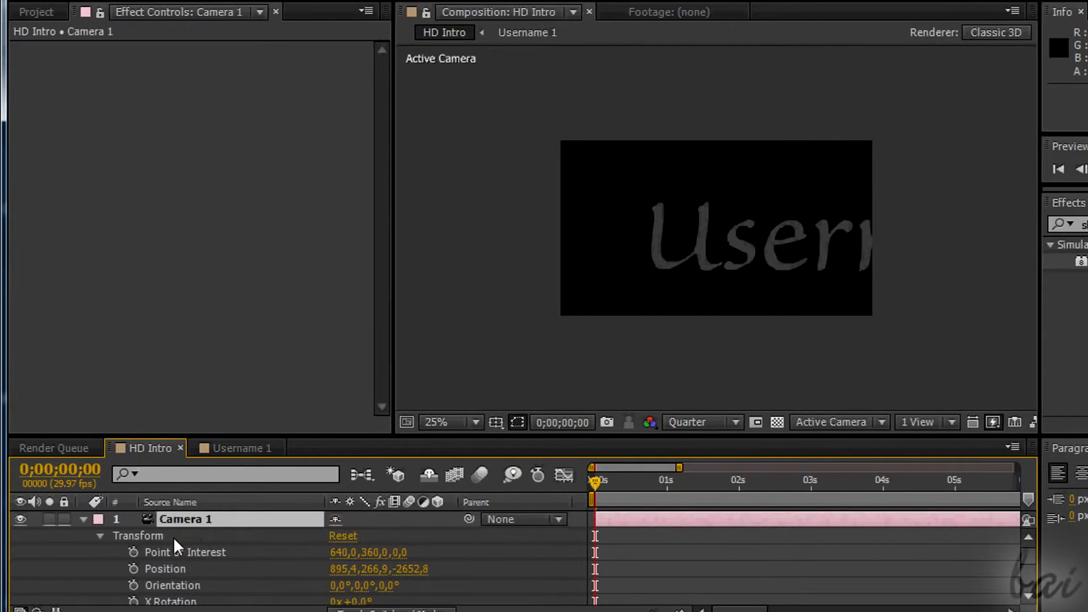
click(134, 552)
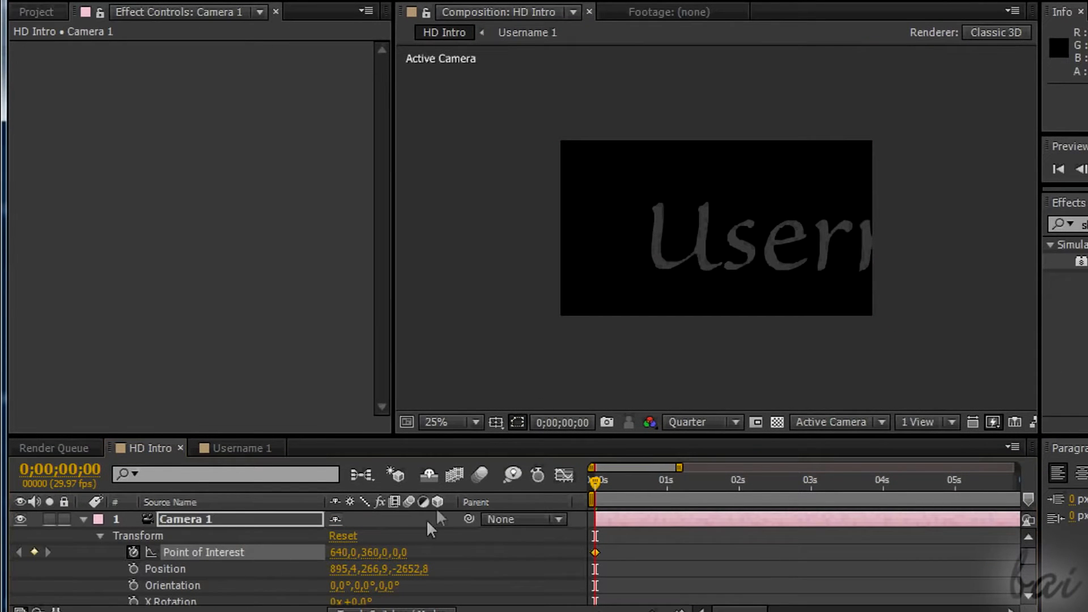
drag(342, 559, 292, 559)
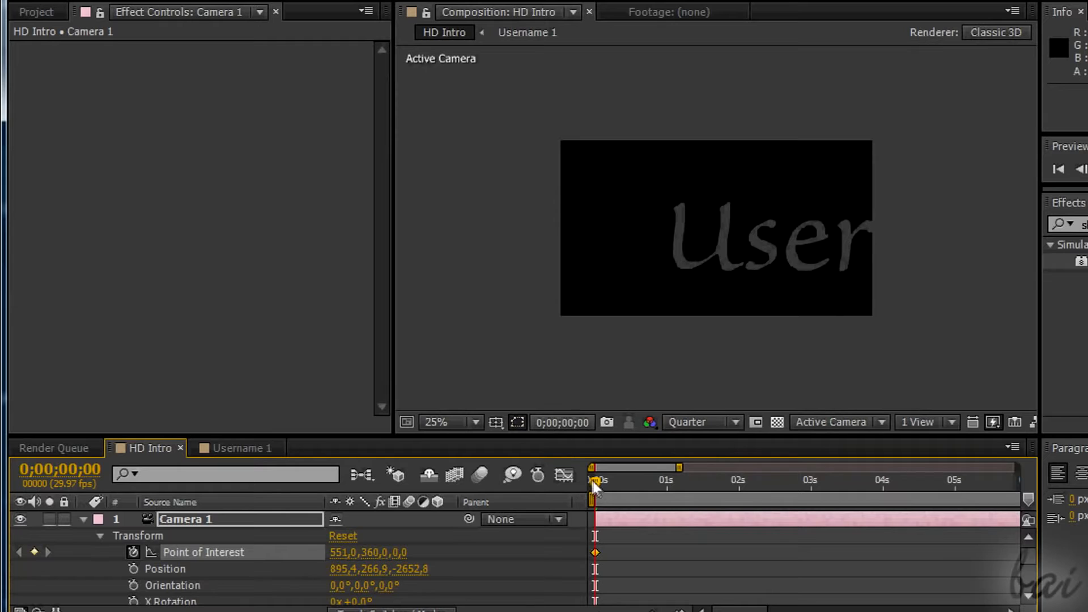
Add a second Point of Interest keyframe past the one-second mark with a higher X value, and scrub the camera move.
drag(695, 481, 698, 482)
drag(340, 552, 434, 561)
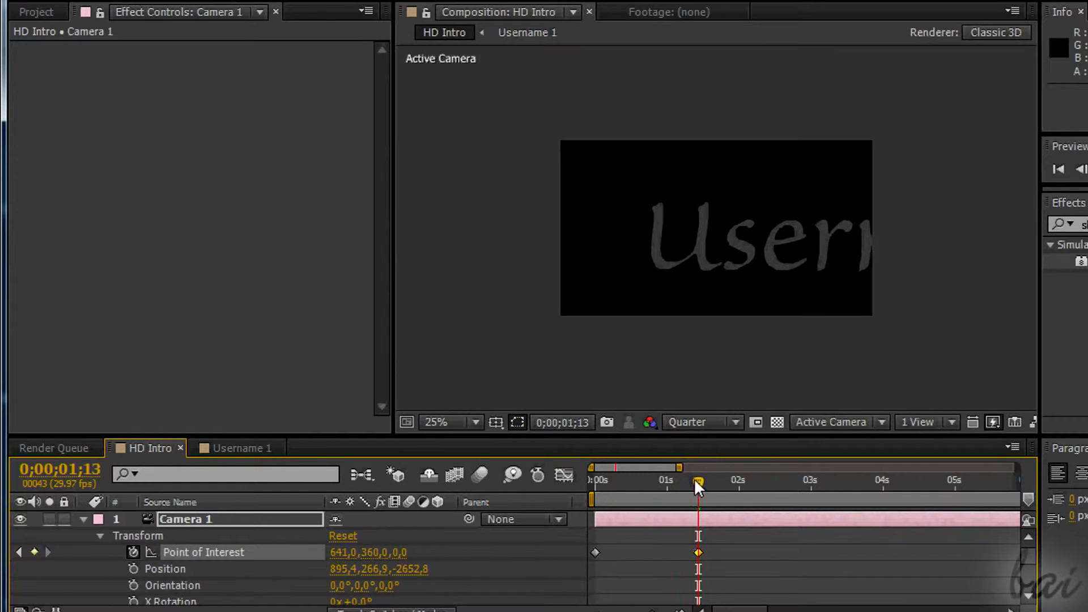
mouse_move(694, 478)
mouse_down()
mouse_move(585, 484)
mouse_move(692, 485)
mouse_up()
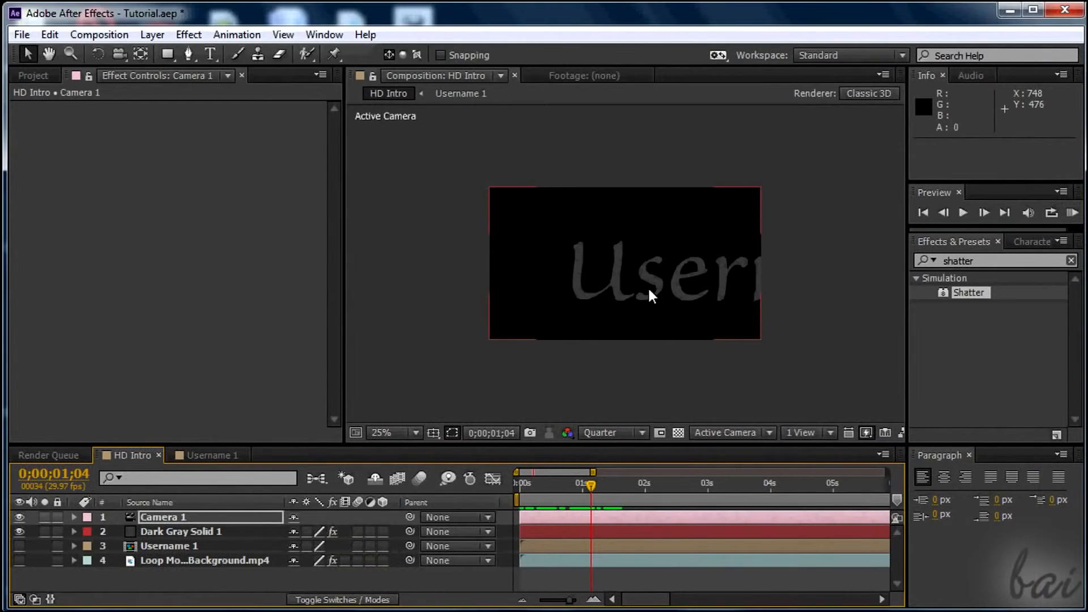
Add a white spot light named Light 1 with 100% intensity, 90° cone angle, 50% cone feather and no falloff.
click(158, 35)
mouse_move(409, 24)
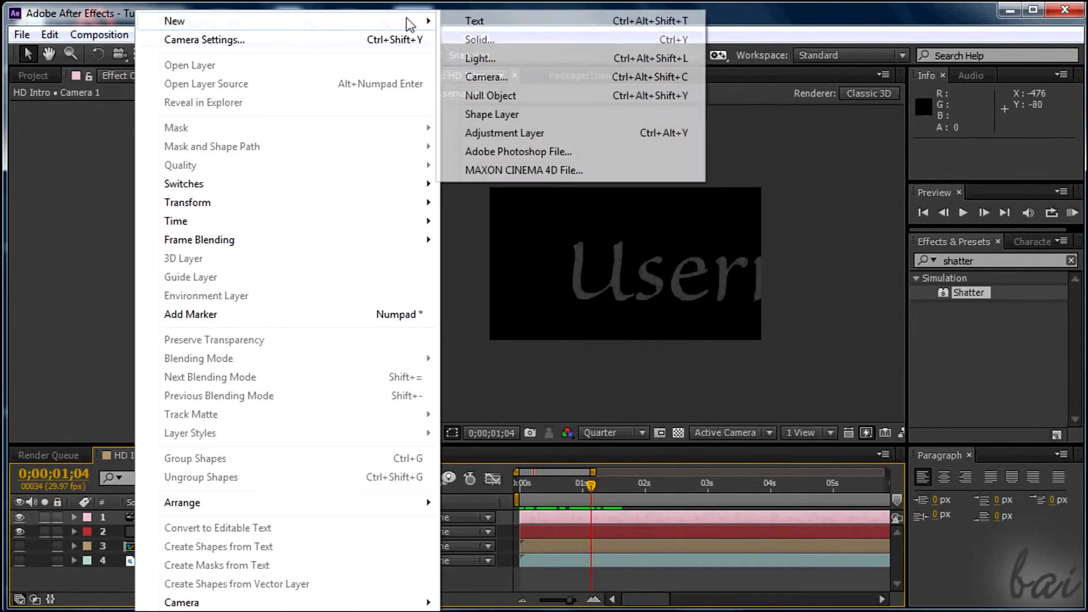
click(476, 58)
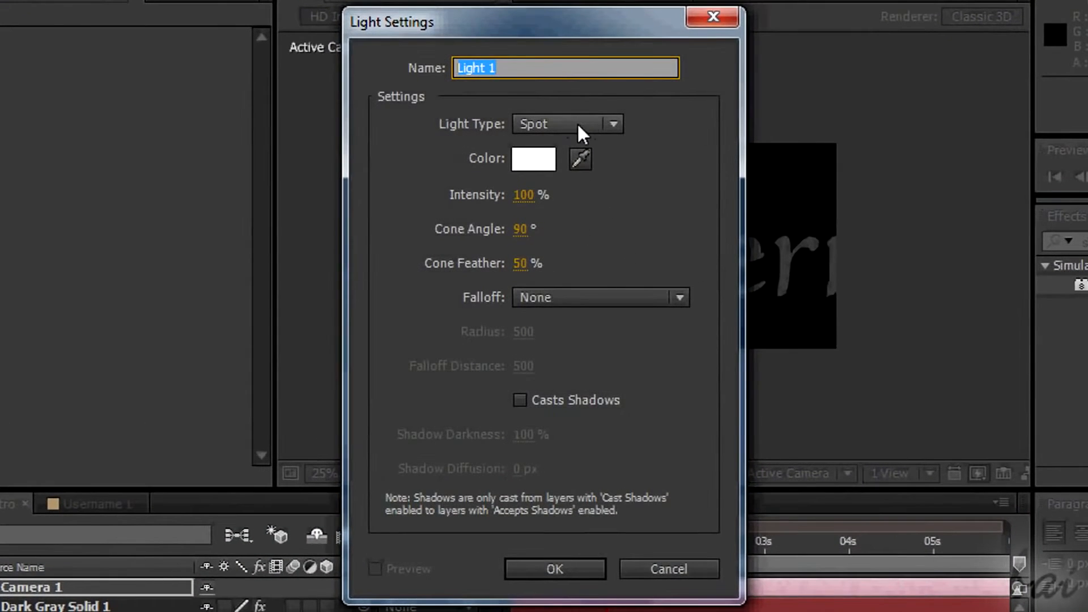
click(556, 571)
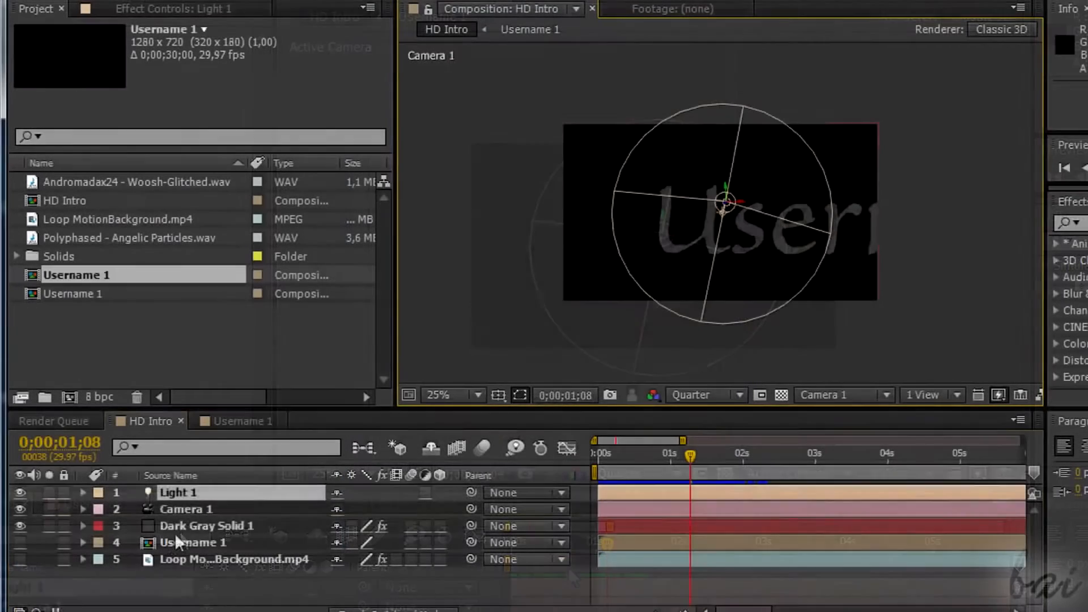
On Dark Gray Solid 1, set Shatter's Light Type to First Comp Light.
click(179, 529)
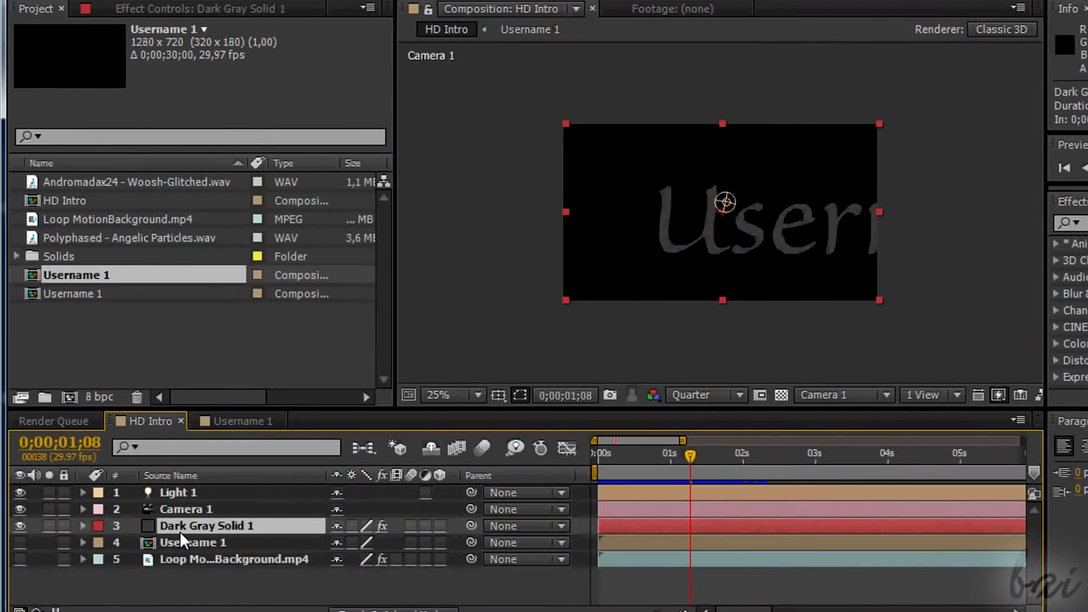
click(211, 7)
click(32, 96)
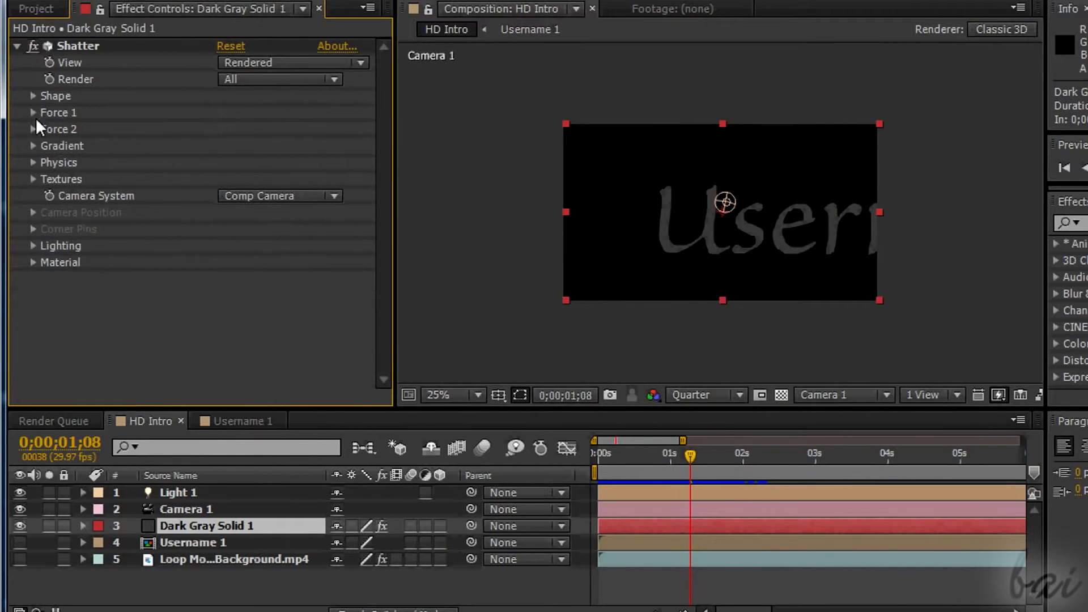
click(32, 246)
click(334, 264)
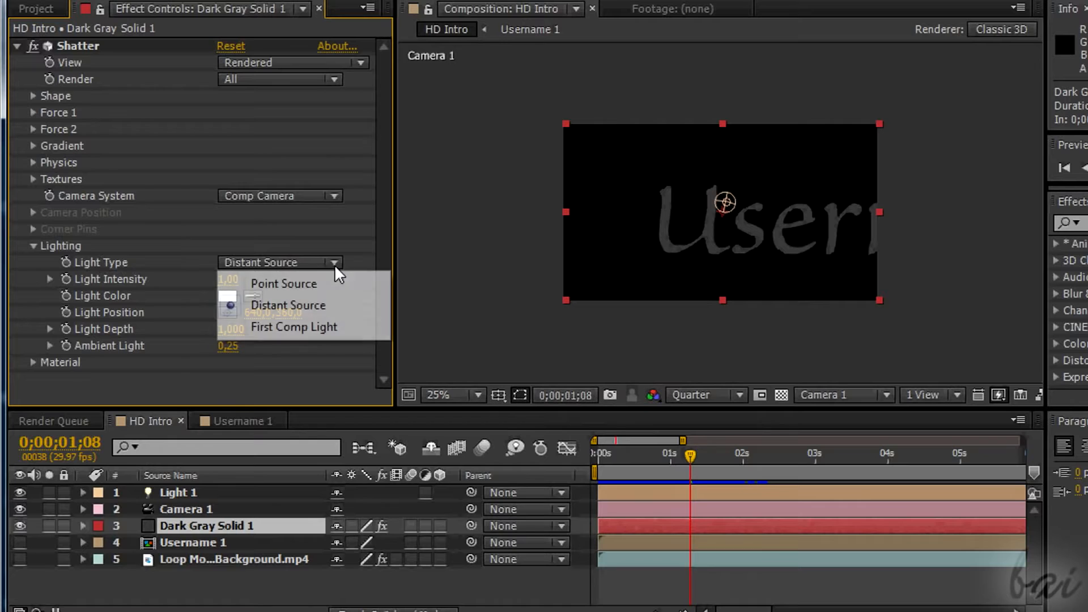
click(307, 327)
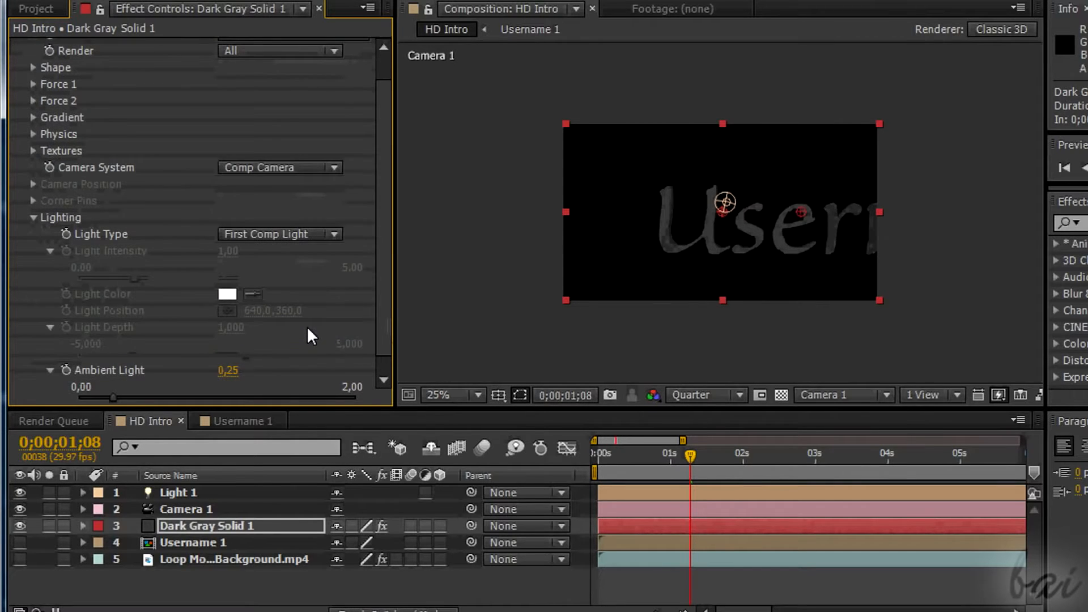
Move Light 1 down and right to just below the letter e, and scrub the timeline to check the lighting.
click(726, 205)
drag(727, 207, 784, 245)
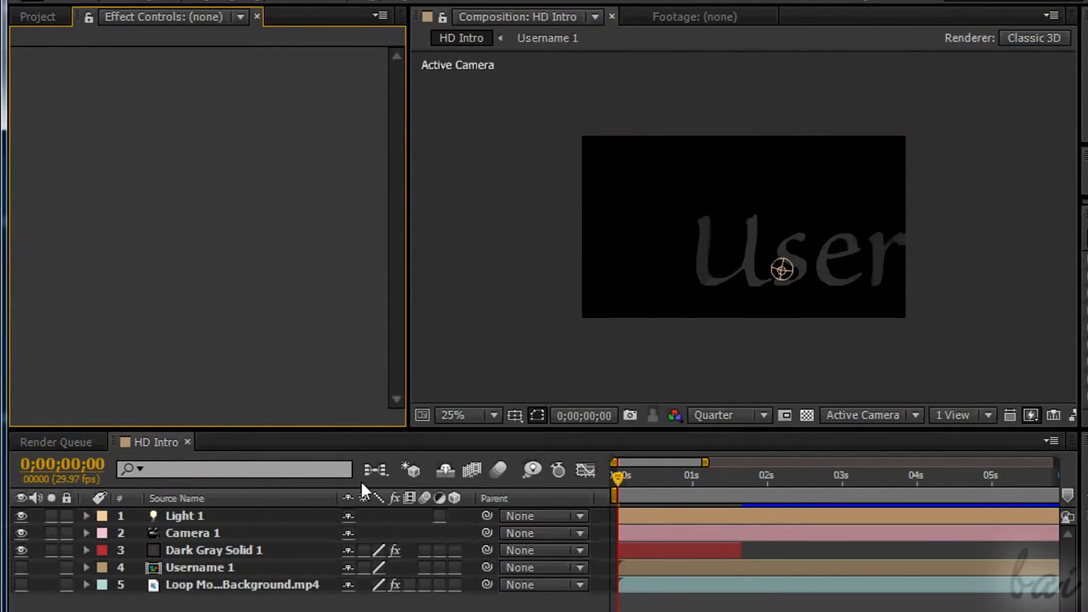
click(193, 516)
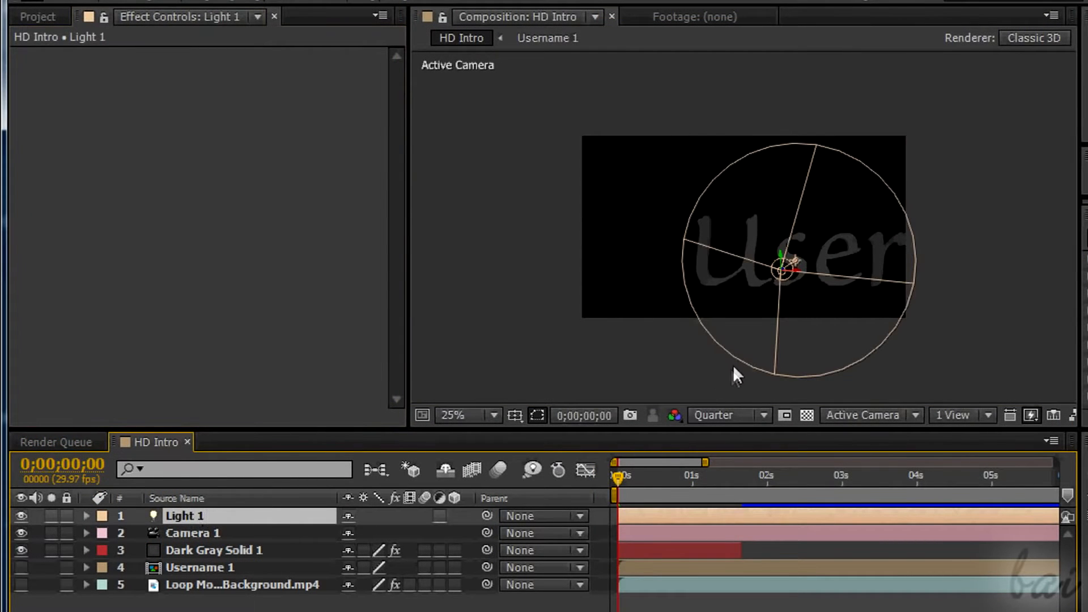
drag(618, 478, 687, 493)
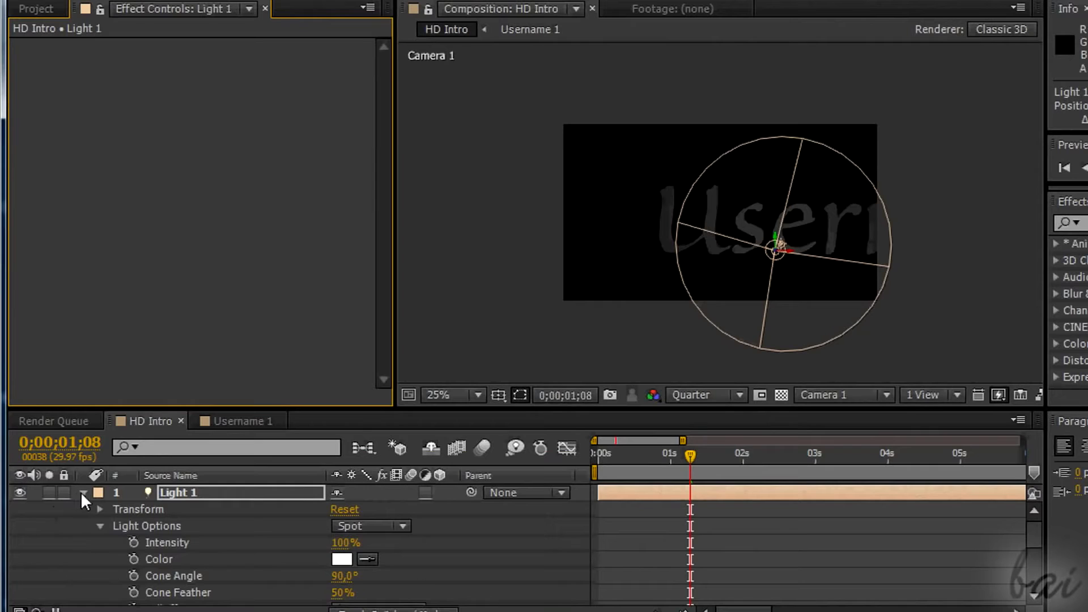
click(83, 491)
On Dark Gray Solid 1, set the Front Layer of Shatter's textures to Username 1.
click(207, 525)
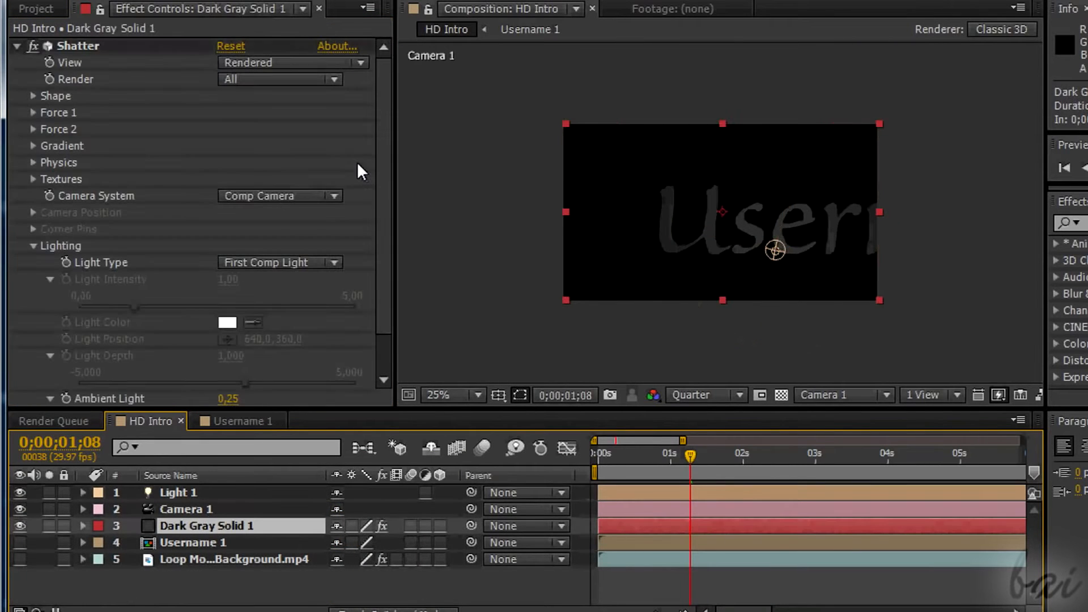
click(32, 179)
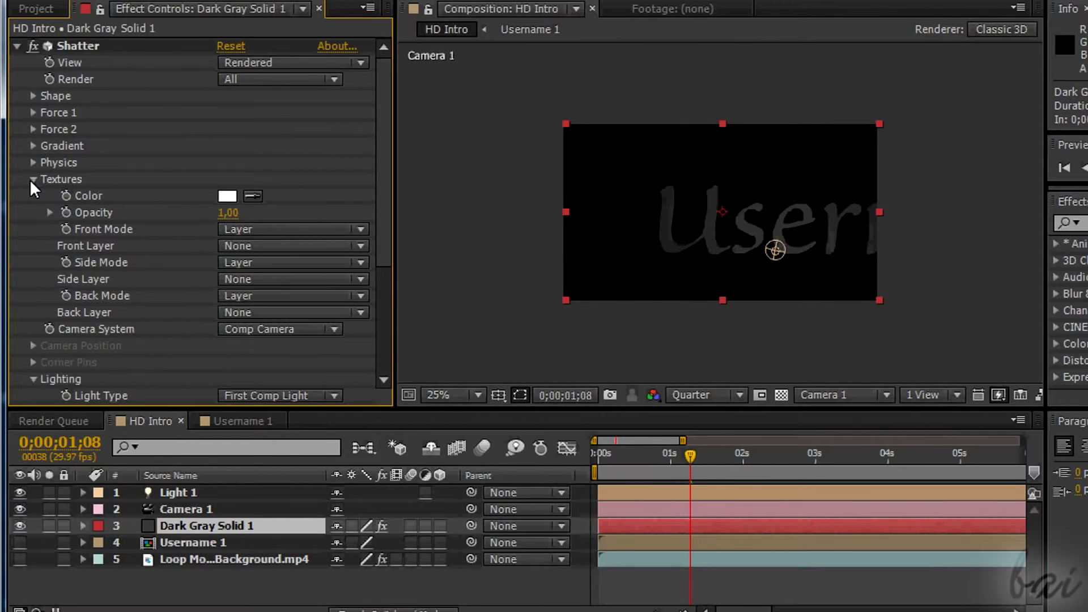
click(361, 246)
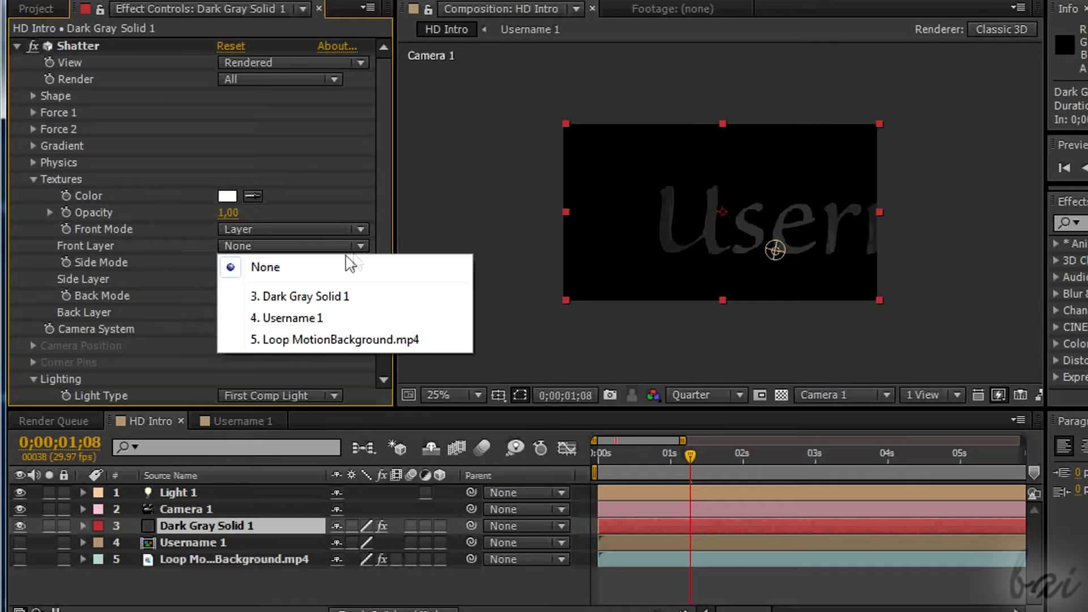
click(327, 318)
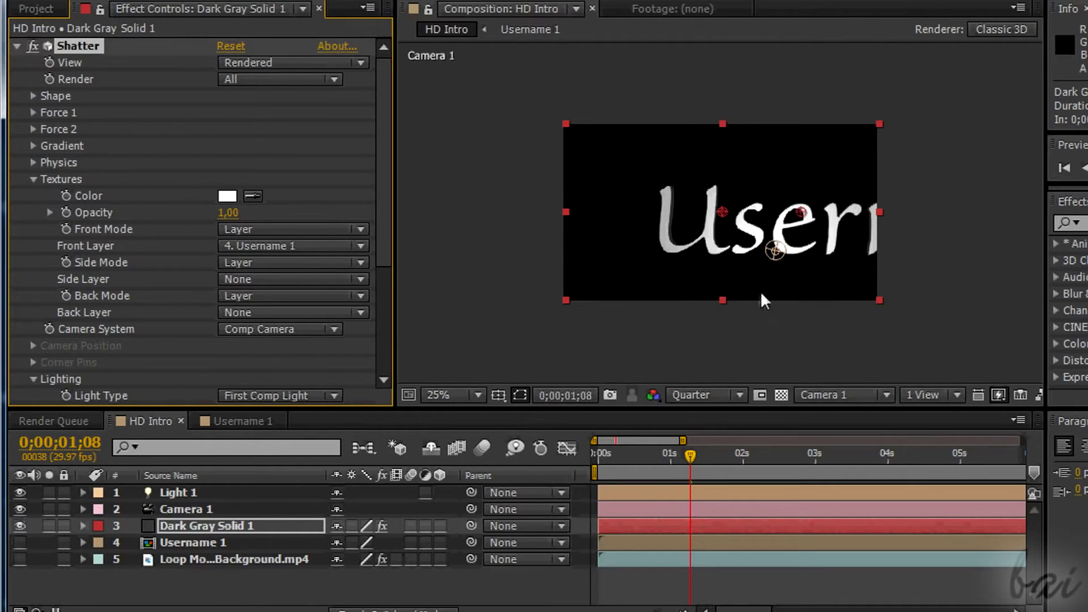
Move Light 1 horizontally to the left of the text, just outside the composition frame.
click(776, 253)
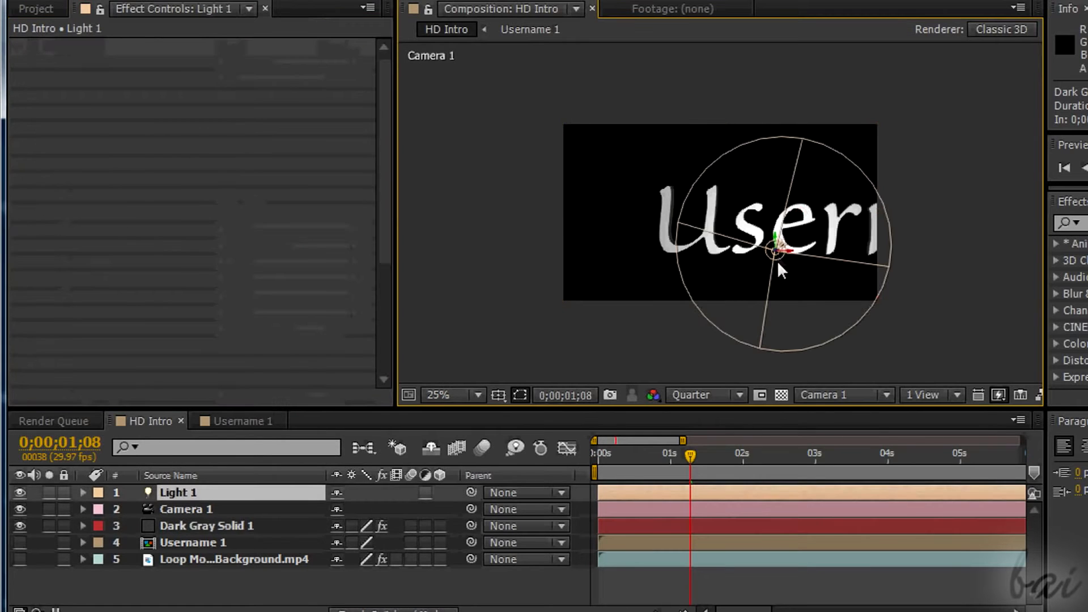
drag(786, 251, 522, 243)
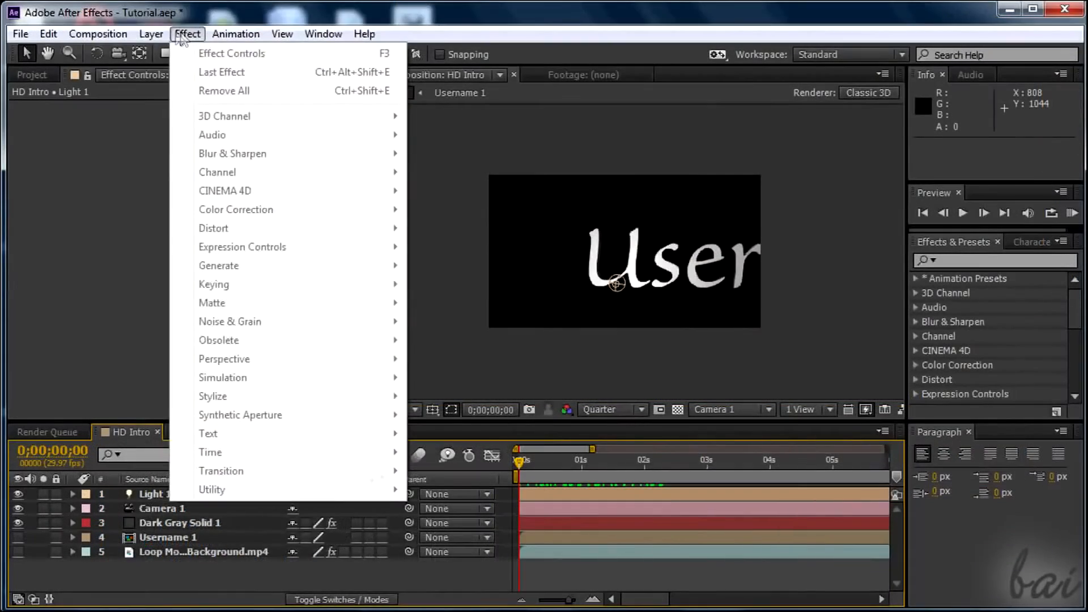
Create a white 1280 × 720 px solid named Color Filter in the HD Intro composition.
mouse_move(152, 35)
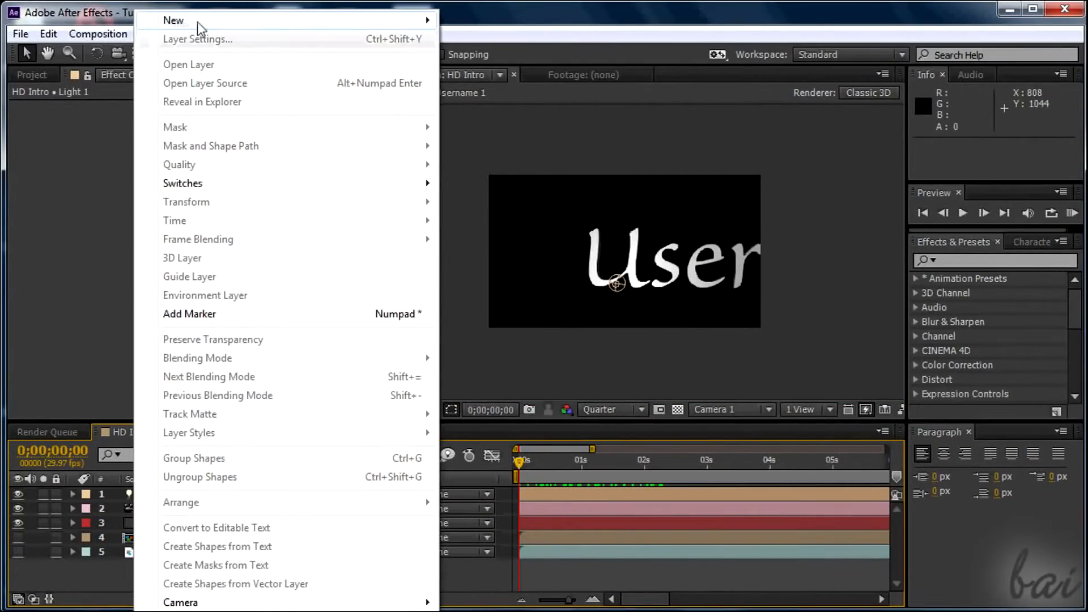
mouse_move(187, 23)
click(478, 40)
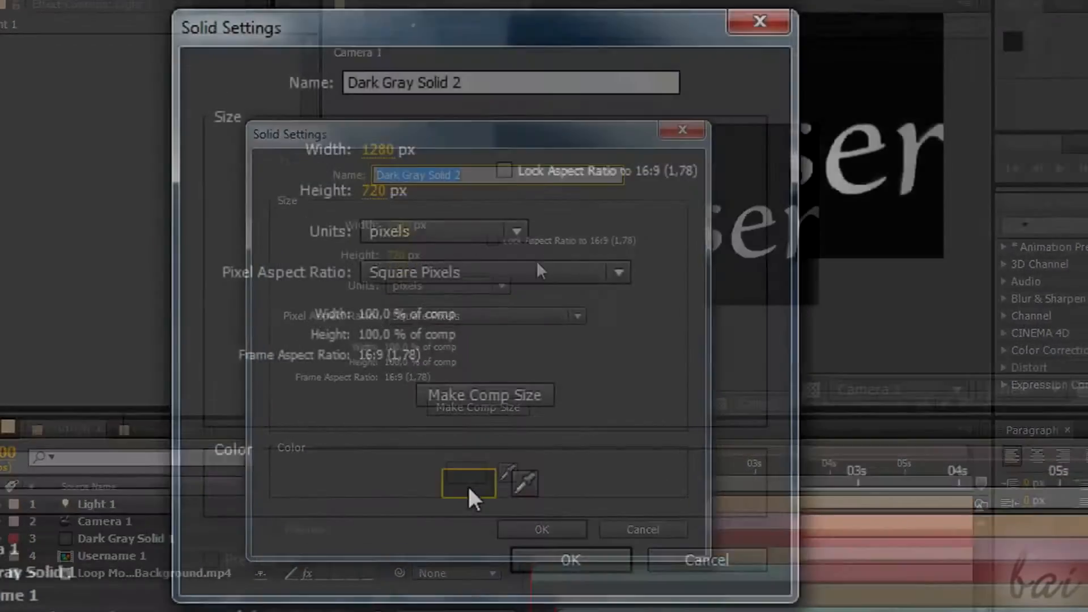
click(471, 493)
drag(391, 243, 272, 70)
click(914, 73)
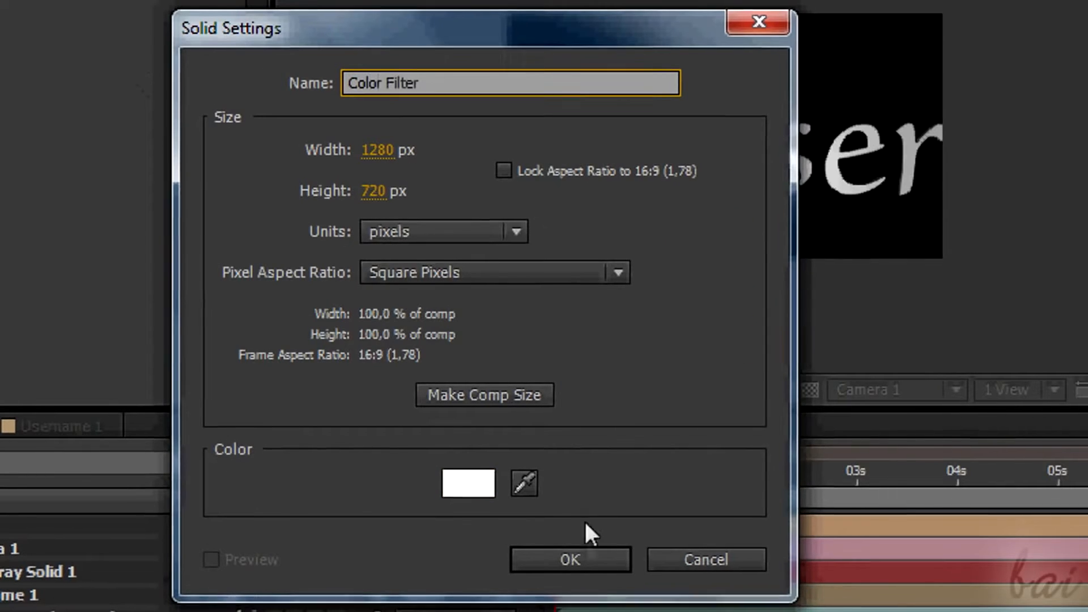
click(571, 559)
Find the Gradient Ramp effect with the search term "ramp" and apply it to the Color Filter layer.
click(933, 221)
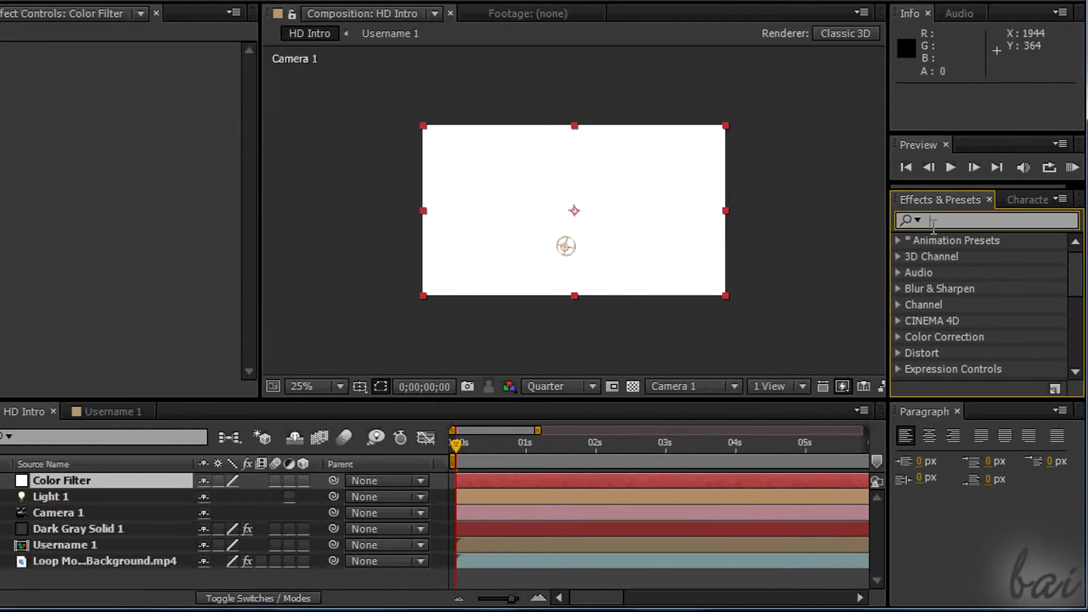
text(ramp)
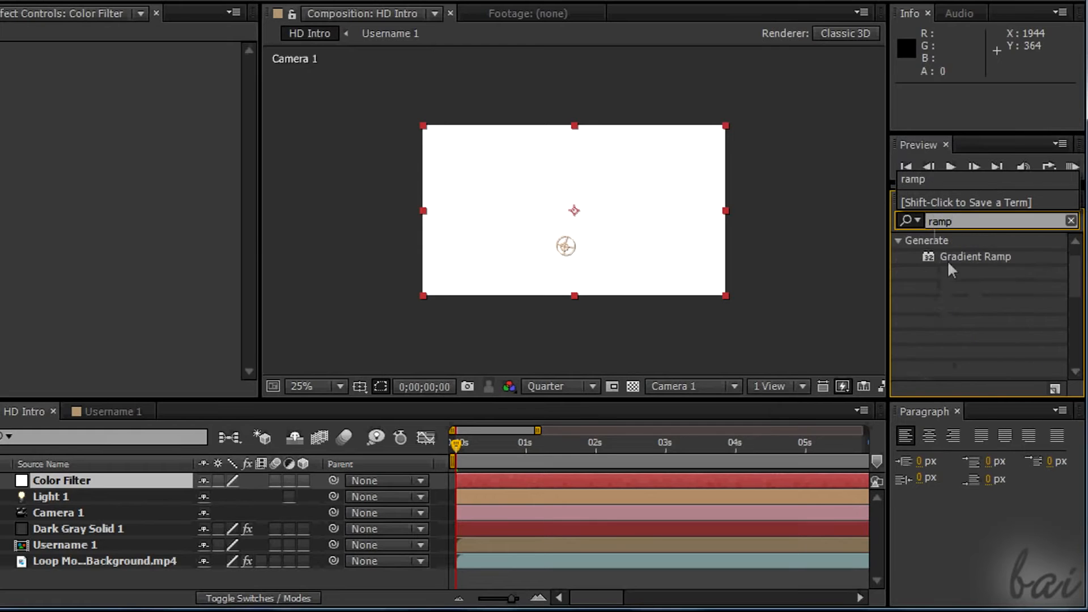
click(1005, 256)
drag(995, 257, 105, 475)
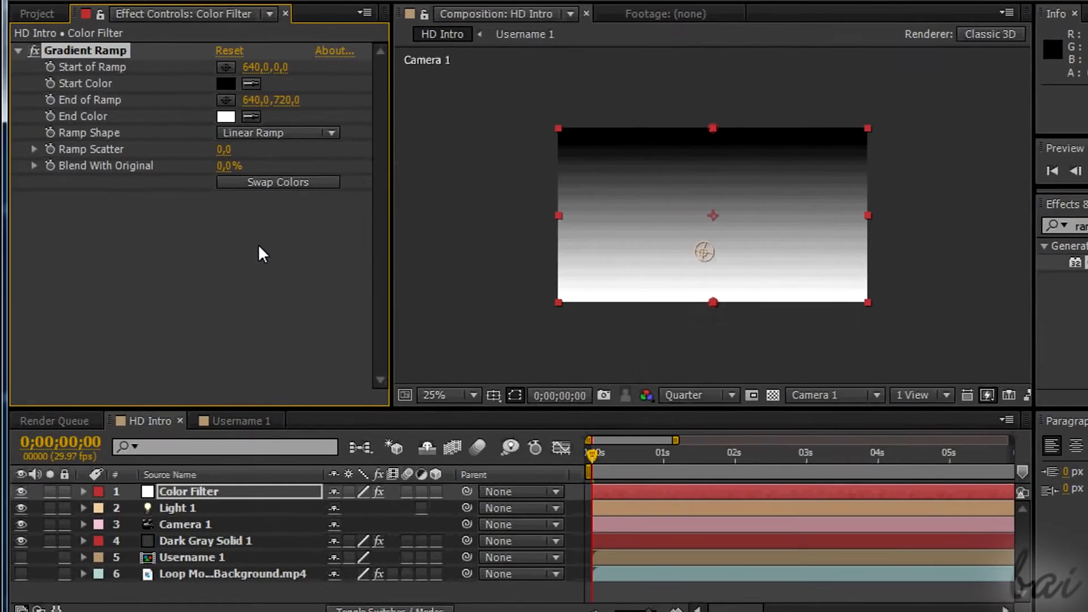
Set the Gradient Ramp's shape to Radial Ramp and its Start Color to yellow.
click(331, 133)
click(316, 176)
click(225, 83)
click(654, 370)
click(634, 168)
key(Return)
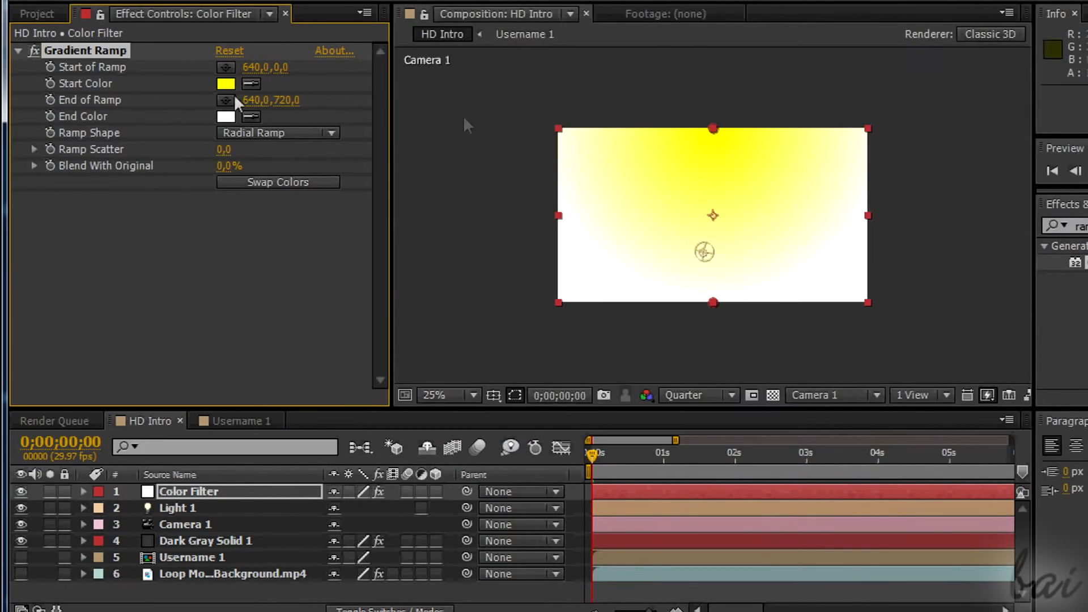
Set the Gradient Ramp's End Color to dark green and place the ramp's start at 640, 4 and end at 1157, 720.
click(225, 116)
click(664, 334)
click(627, 334)
click(816, 171)
mouse_move(716, 135)
mouse_down()
mouse_move(667, 216)
mouse_move(713, 130)
mouse_up()
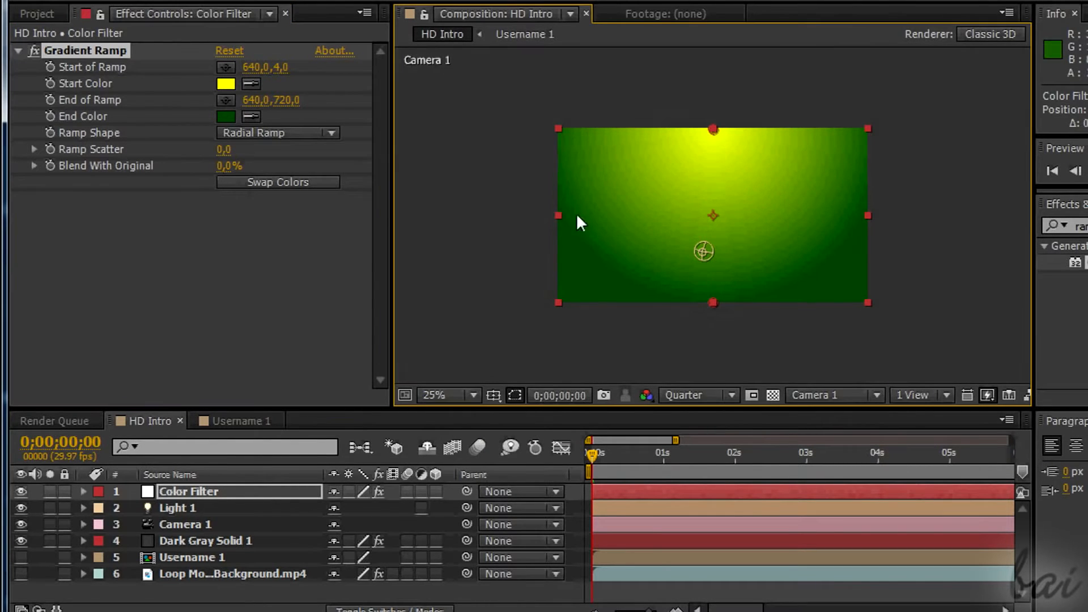
drag(253, 101, 777, 123)
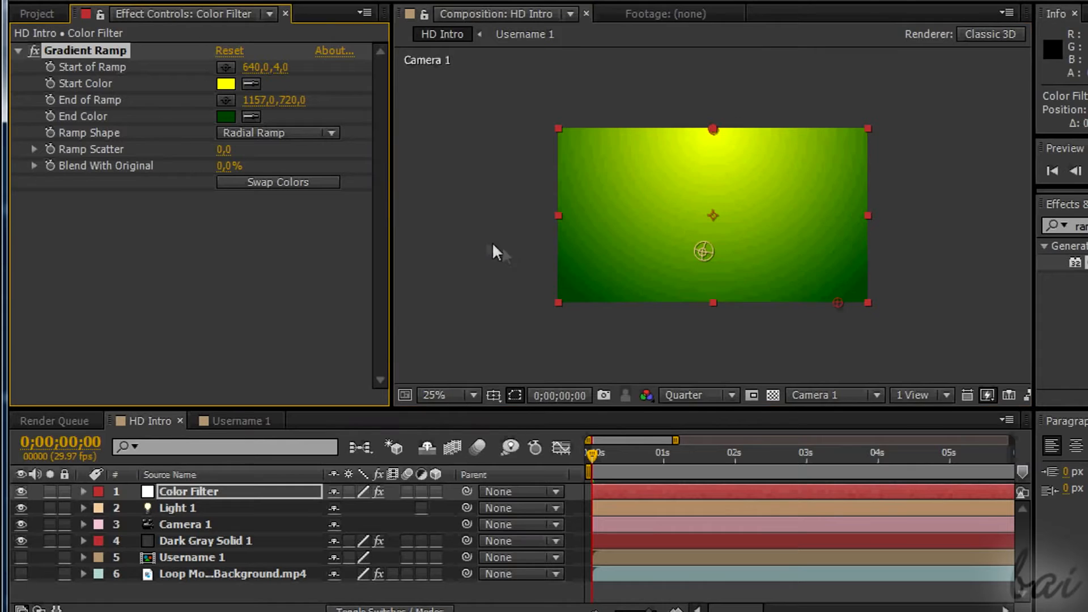
Move the Color Filter layer directly below Camera 1 and set its opacity to 55%.
click(184, 493)
drag(181, 497, 185, 531)
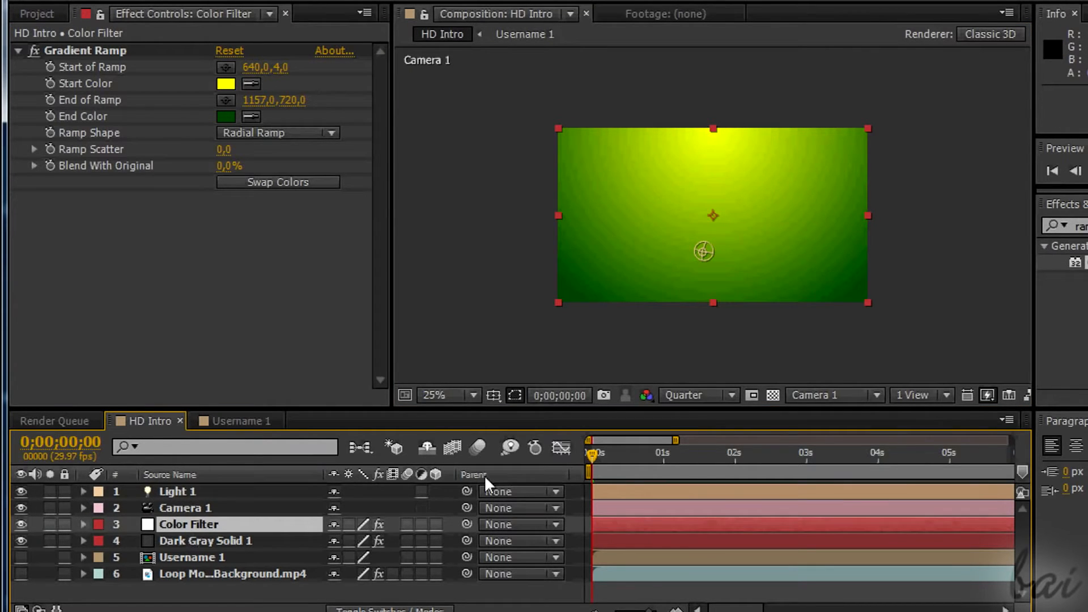
click(83, 524)
click(99, 553)
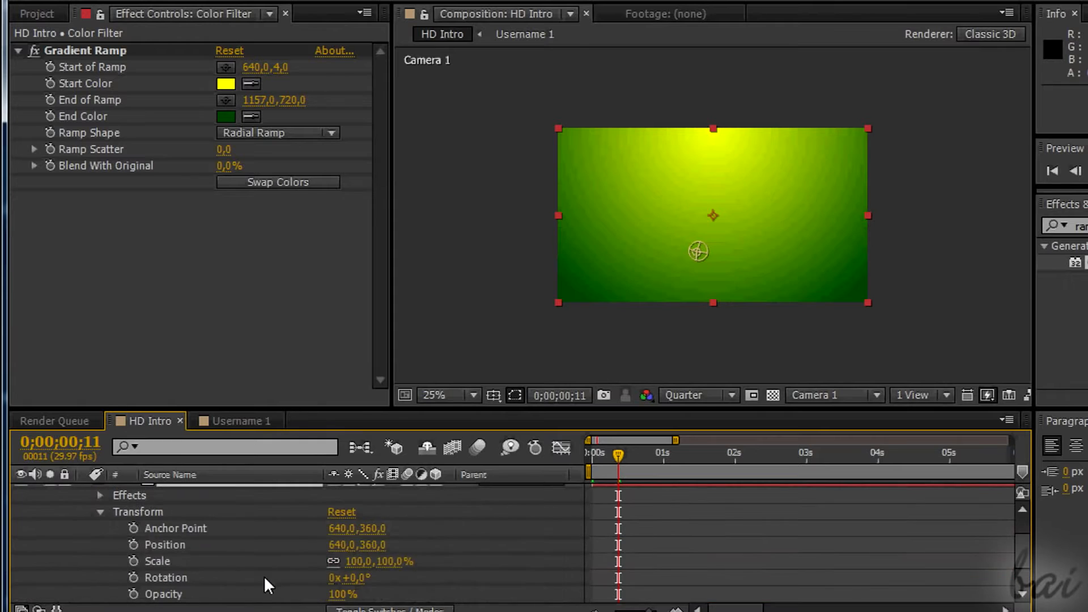
scroll(263, 576, down, 2)
click(342, 545)
text(50)
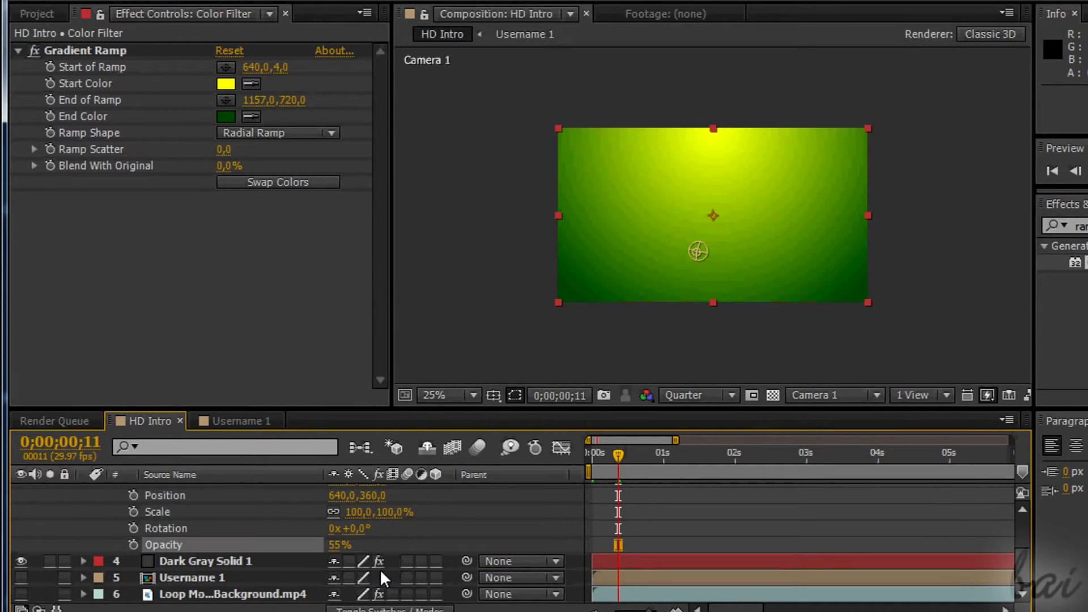
key(Return)
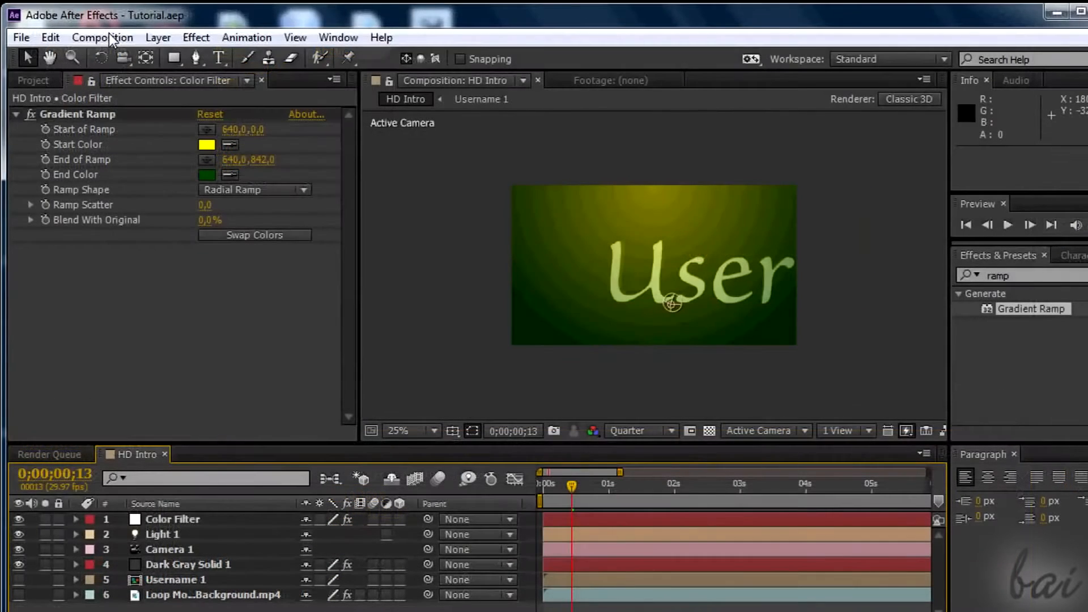
Create a 1280 × 720 px composition named Text with the HDV/HDTV 720 29.97 preset and a 30-second duration.
click(102, 38)
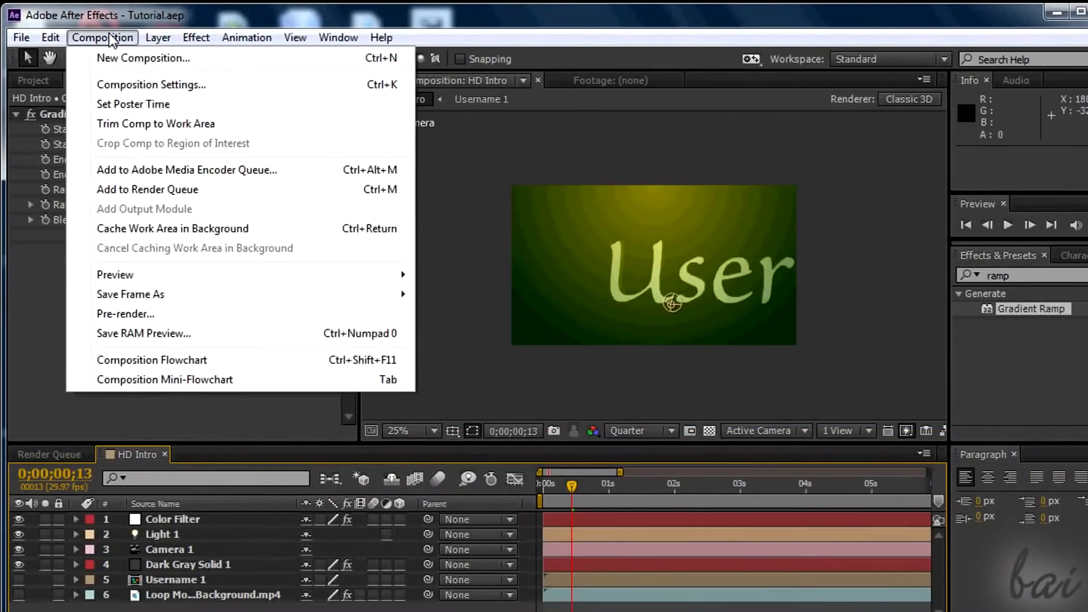
click(143, 59)
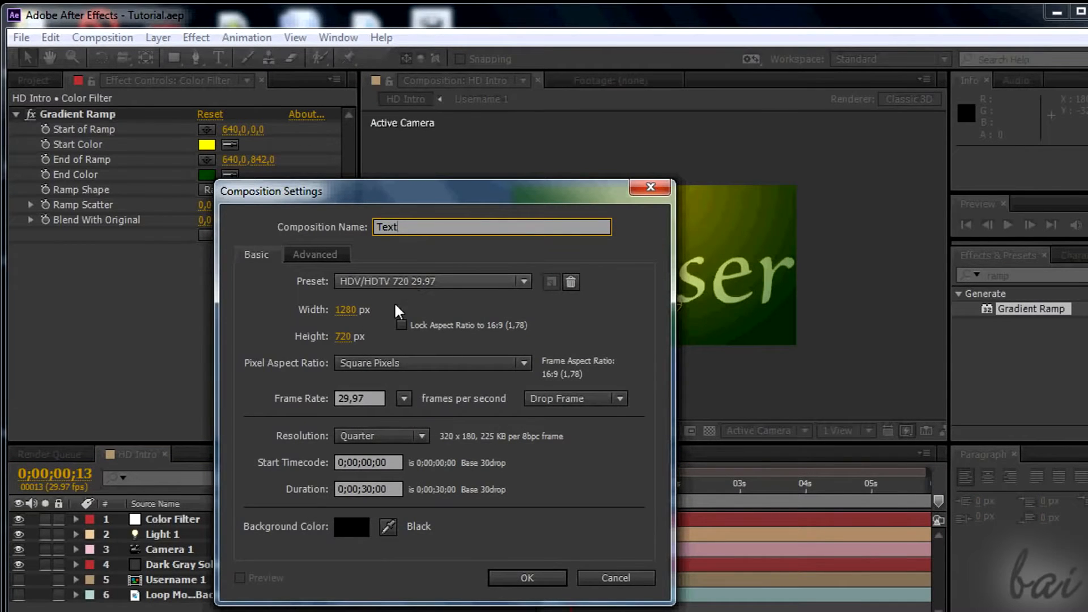
click(346, 337)
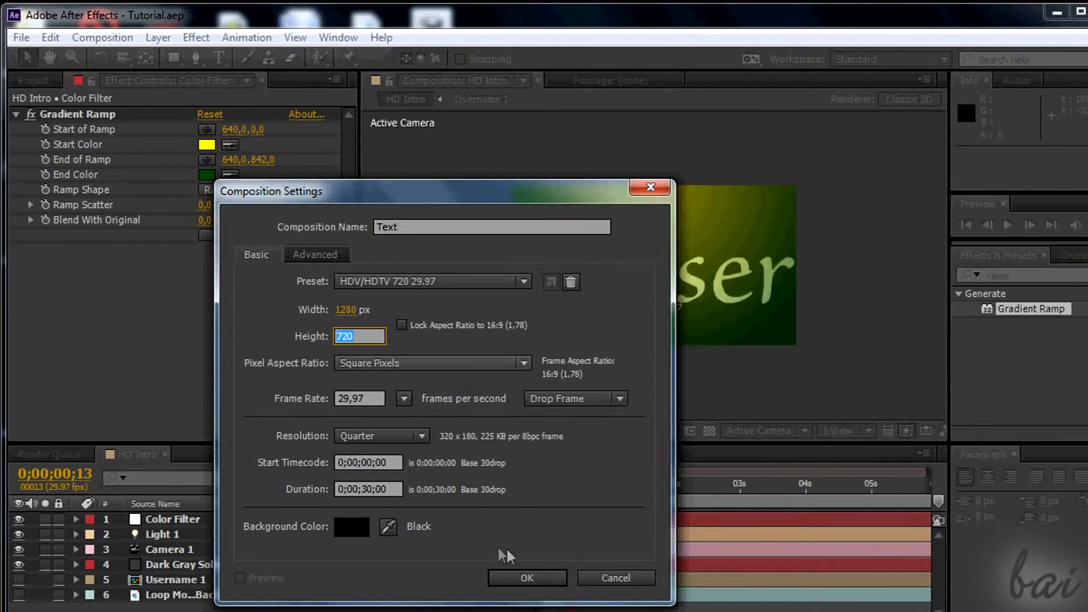
click(522, 578)
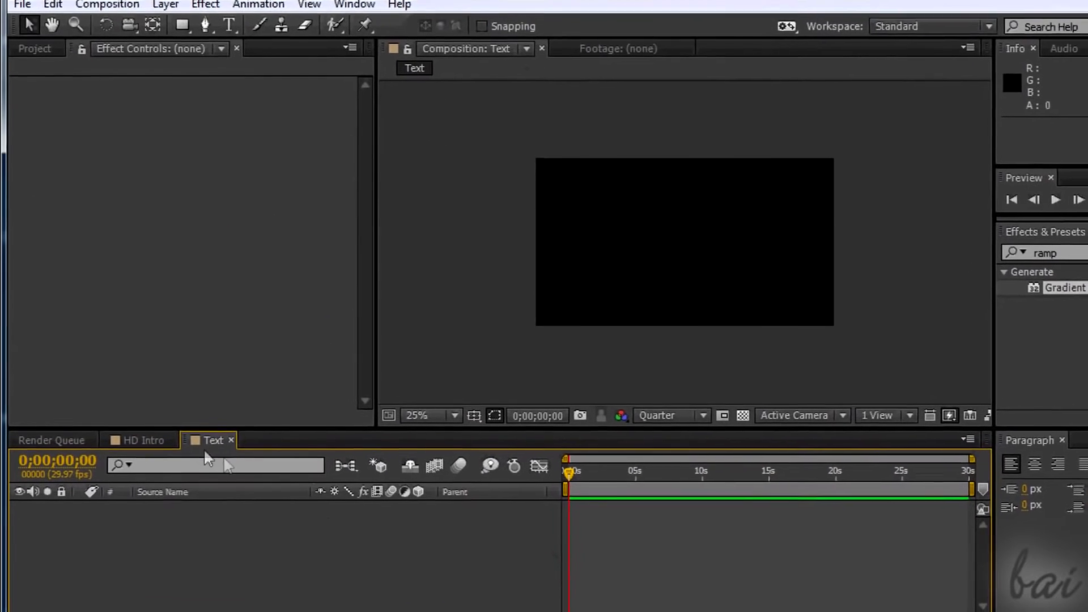
Cut Color Filter, Light 1, Camera 1, Dark Gray Solid 1 and Username 1 from HD Intro and paste them into the Text composition.
click(142, 428)
click(192, 498)
drag(192, 499, 203, 558)
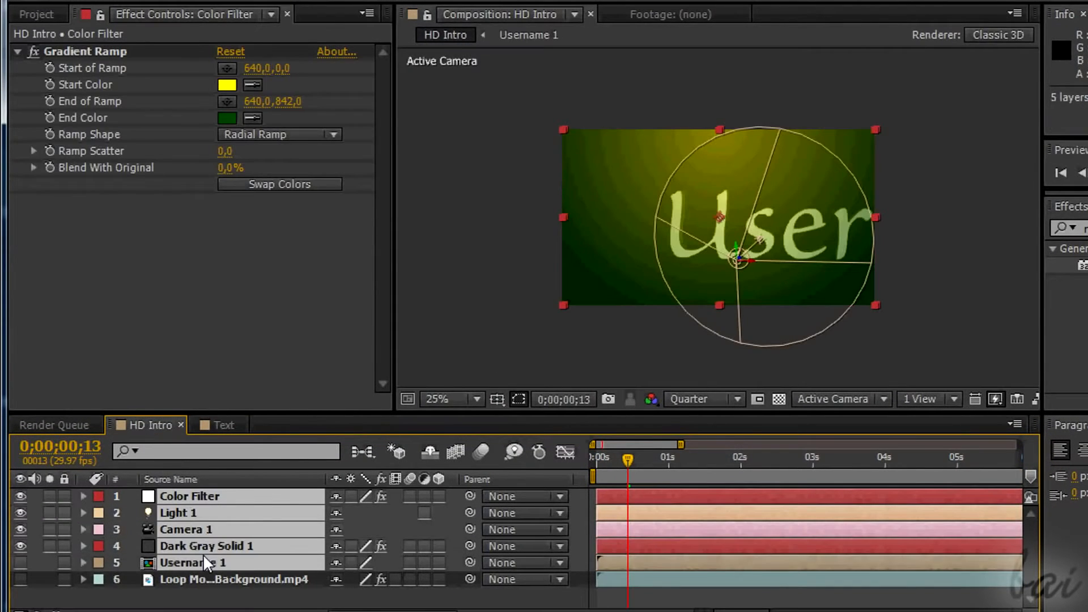
key(ctrl+x)
click(213, 428)
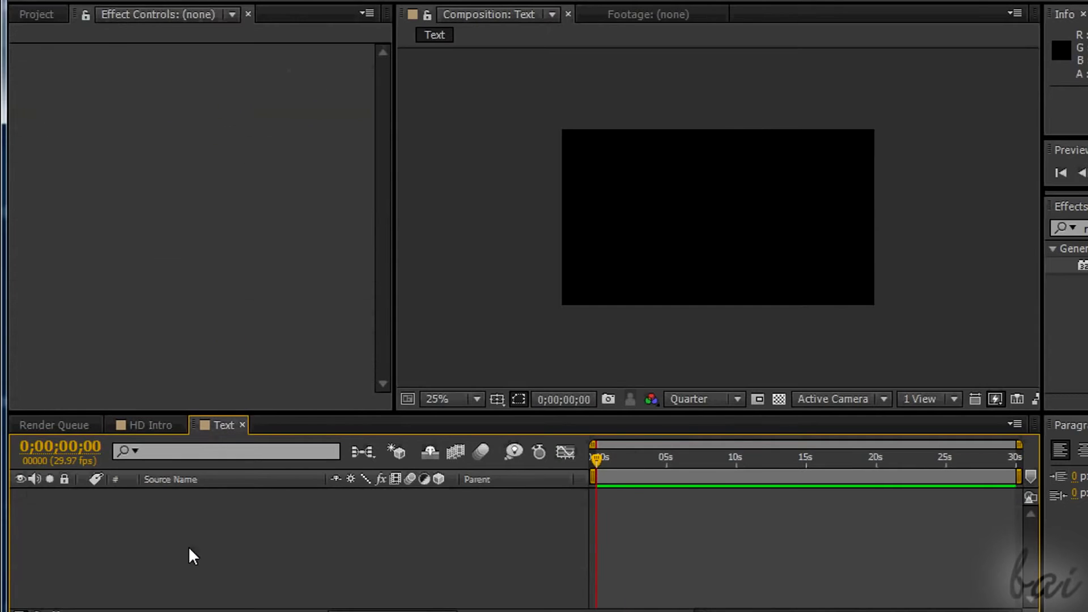
key(ctrl+v)
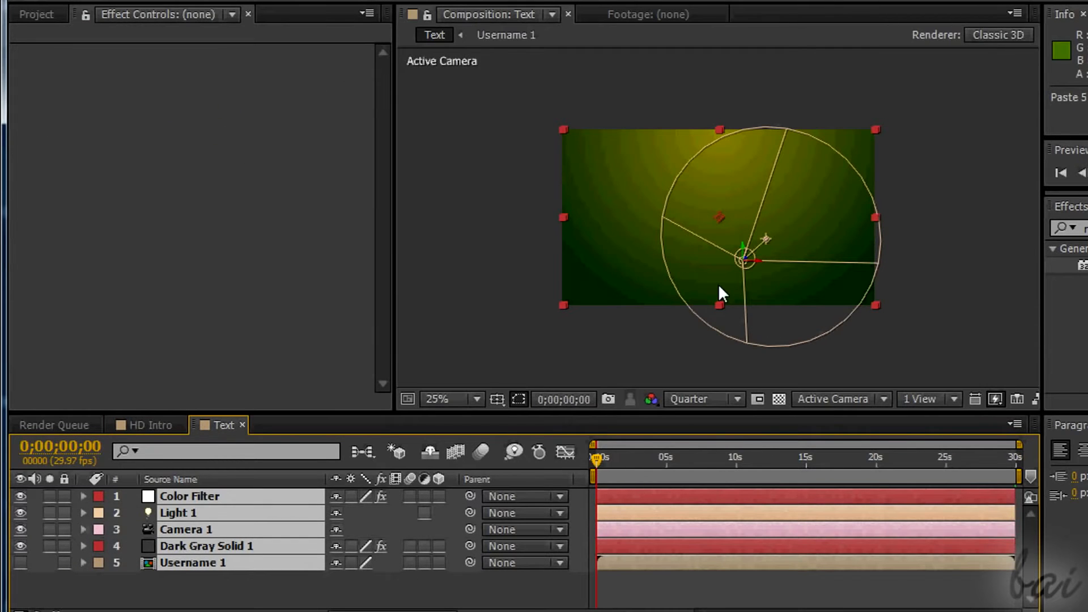
In the Text composition, set the Custom Shatter Map of Dark Gray Solid 1's Shatter effect to Username 1.
click(619, 455)
click(210, 583)
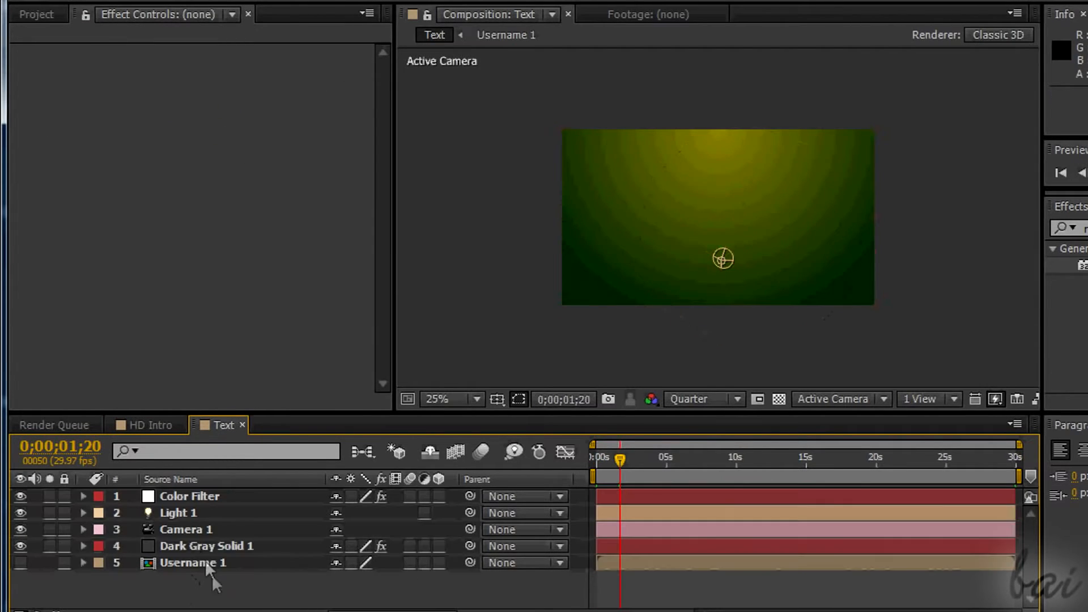
click(210, 545)
click(33, 101)
click(345, 134)
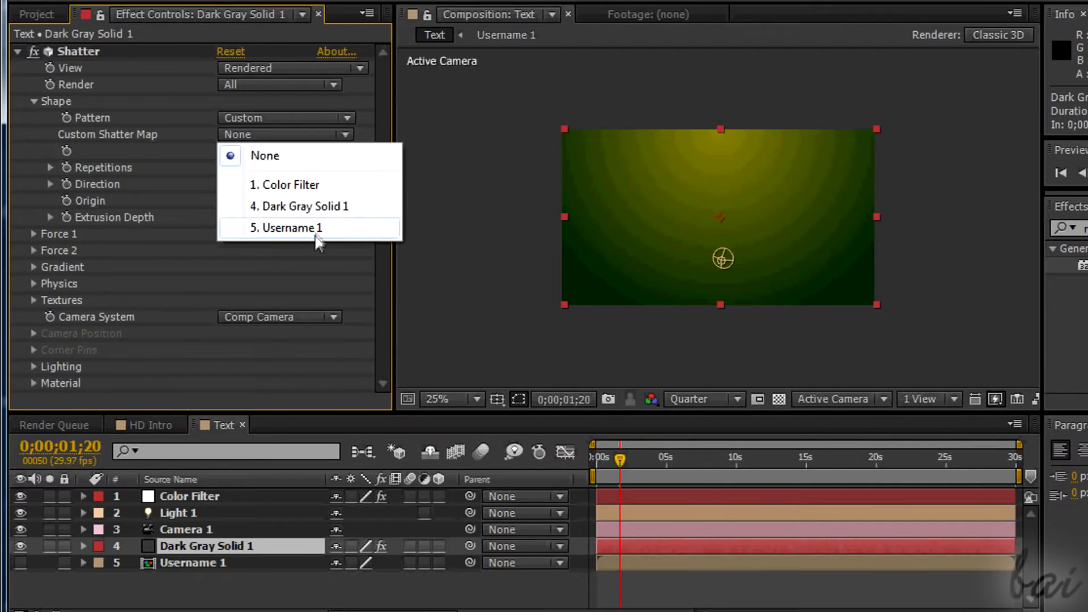
click(314, 233)
click(34, 101)
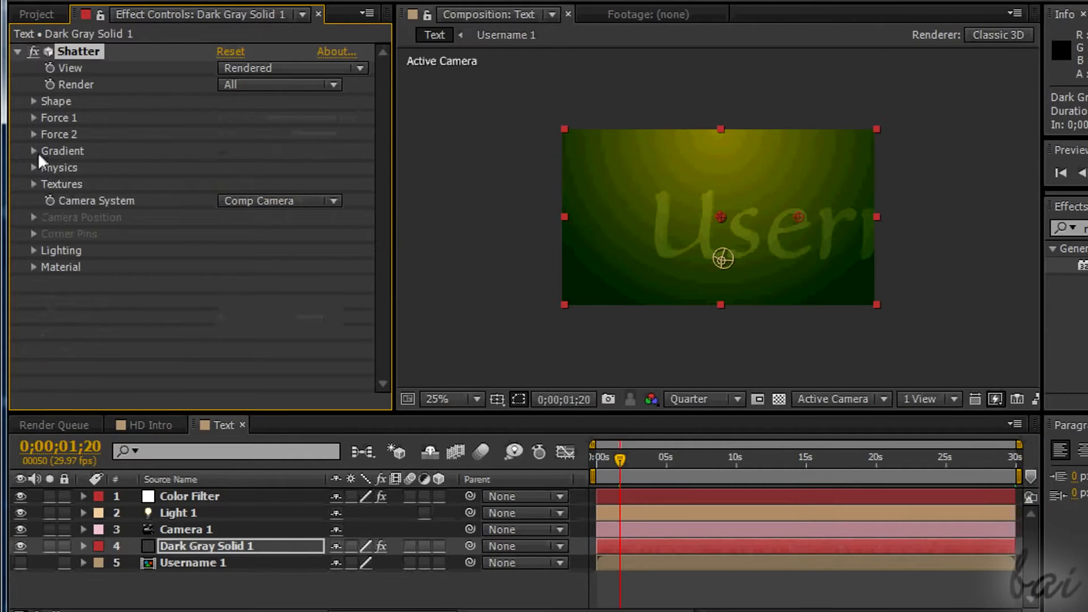
Set the Front Layer in Shatter's textures to Username 1 and collapse the effect's settings.
click(33, 184)
click(344, 250)
click(289, 343)
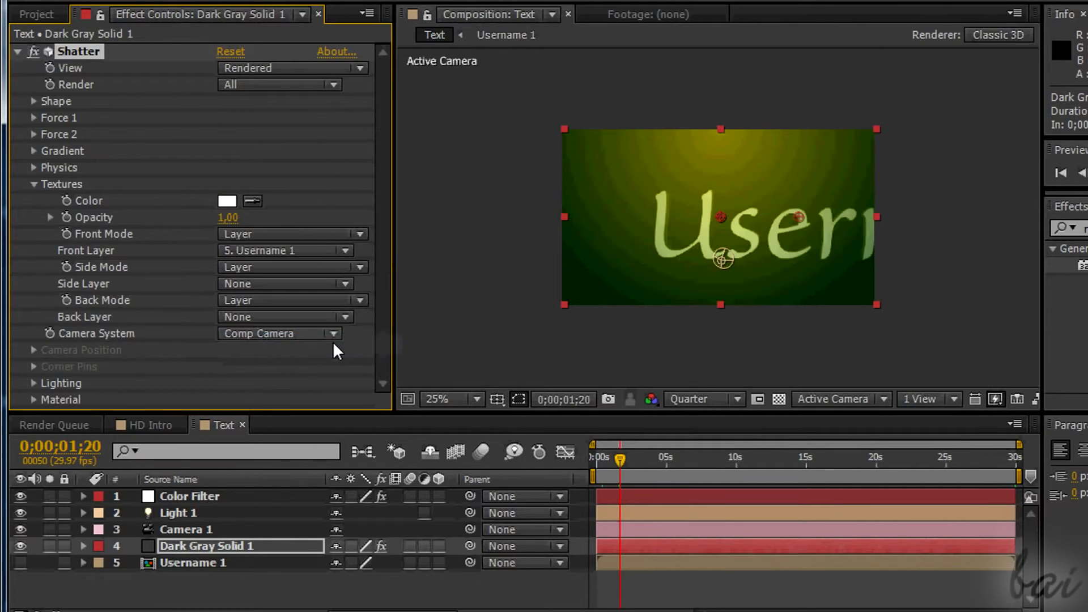
key(ctrl+grave)
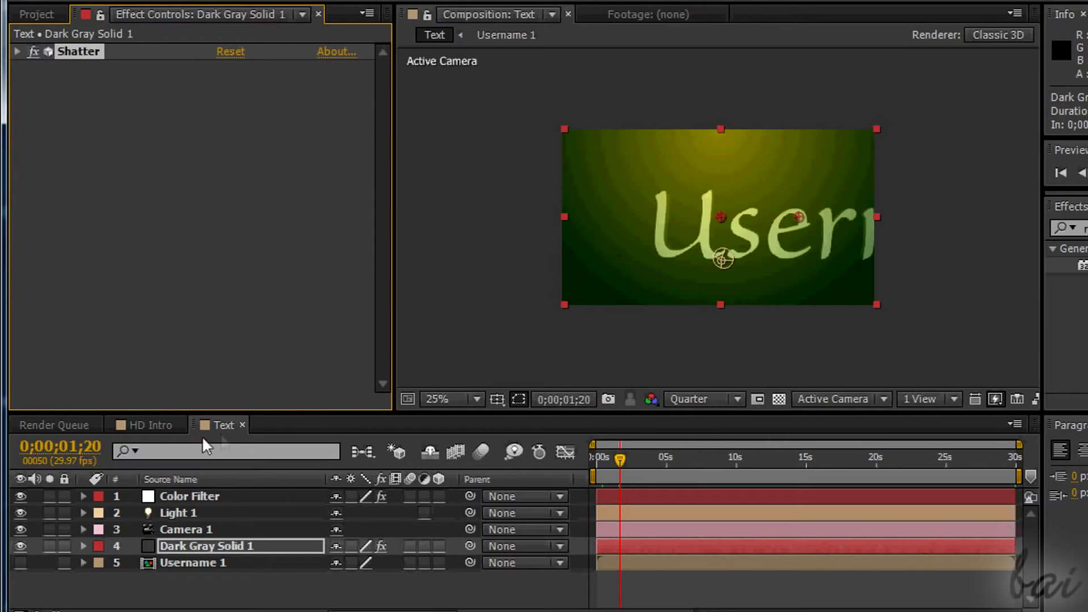
Place the Text composition in HD Intro above Loop MotionBackground.mp4 and turn the background layer's visibility on.
click(148, 425)
click(28, 9)
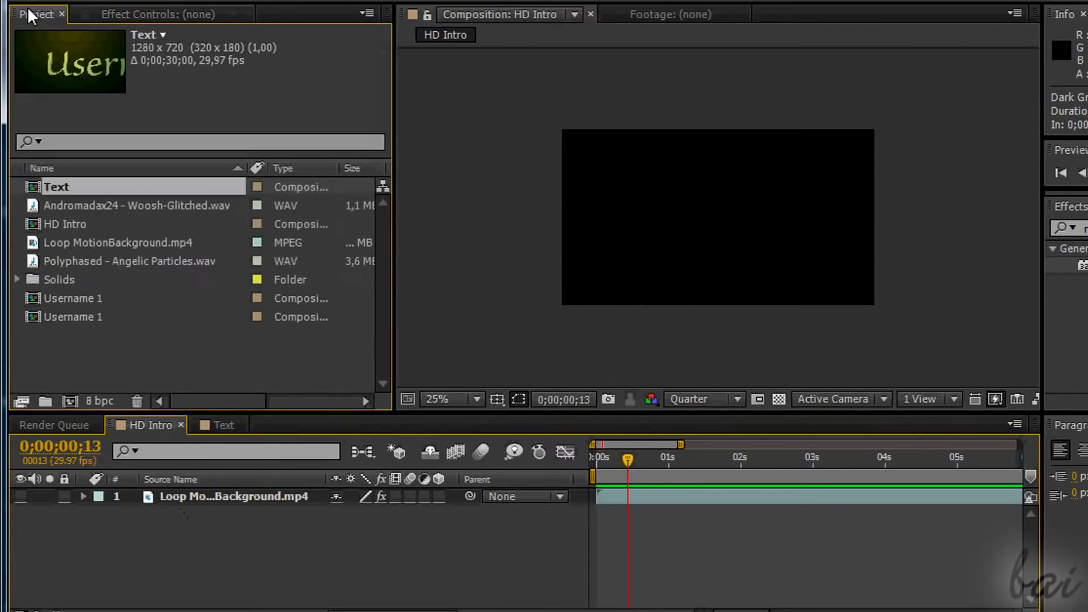
drag(77, 275, 171, 531)
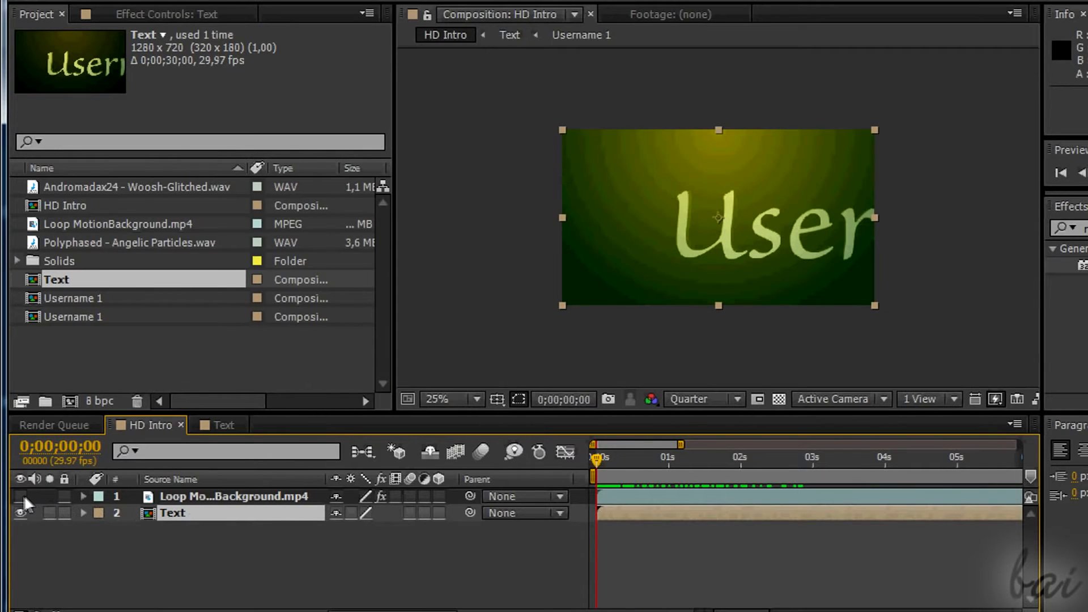
click(21, 496)
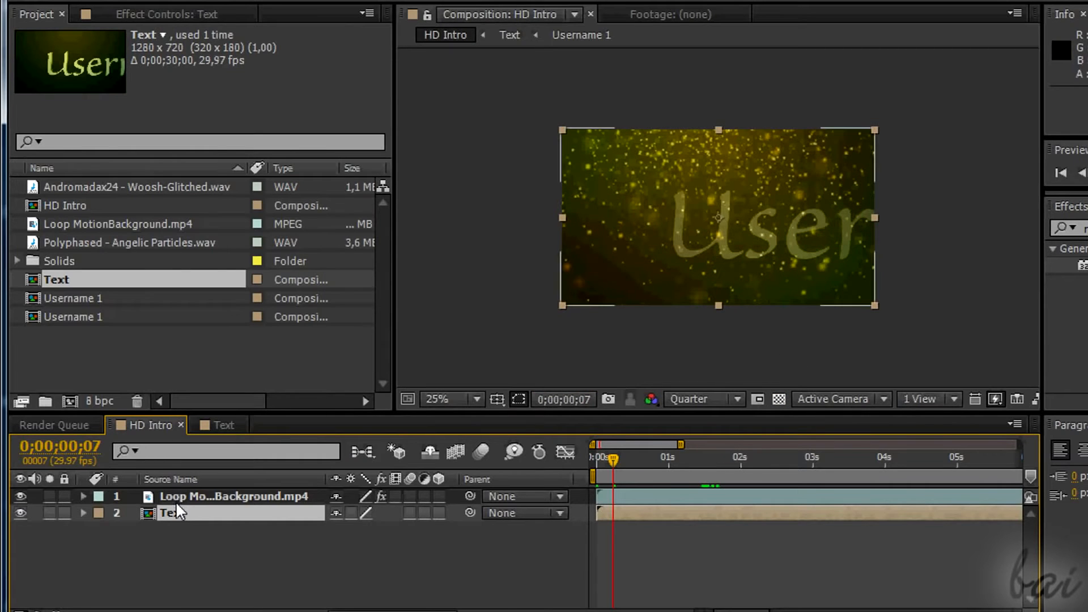
drag(185, 515, 191, 490)
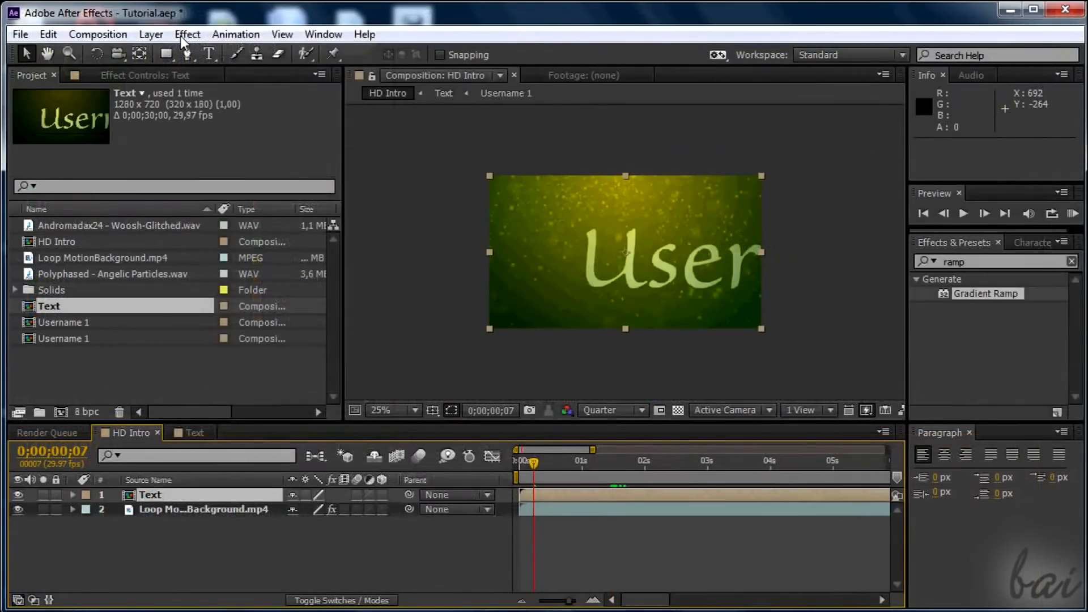
Apply Hue/Saturation to the Text layer and set its Master Hue to 1x+116°.
click(187, 35)
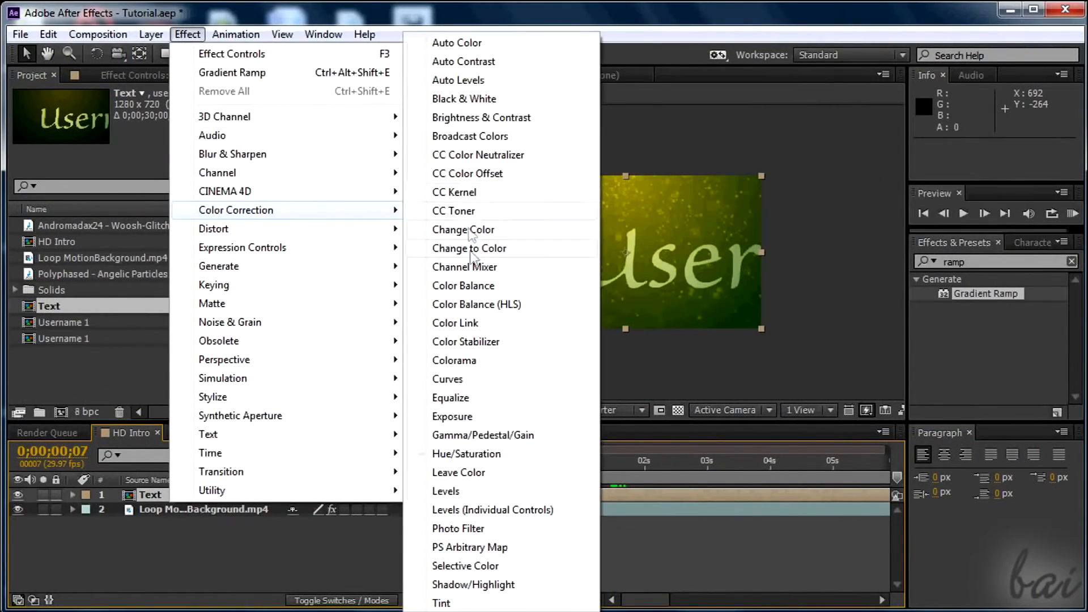
click(430, 454)
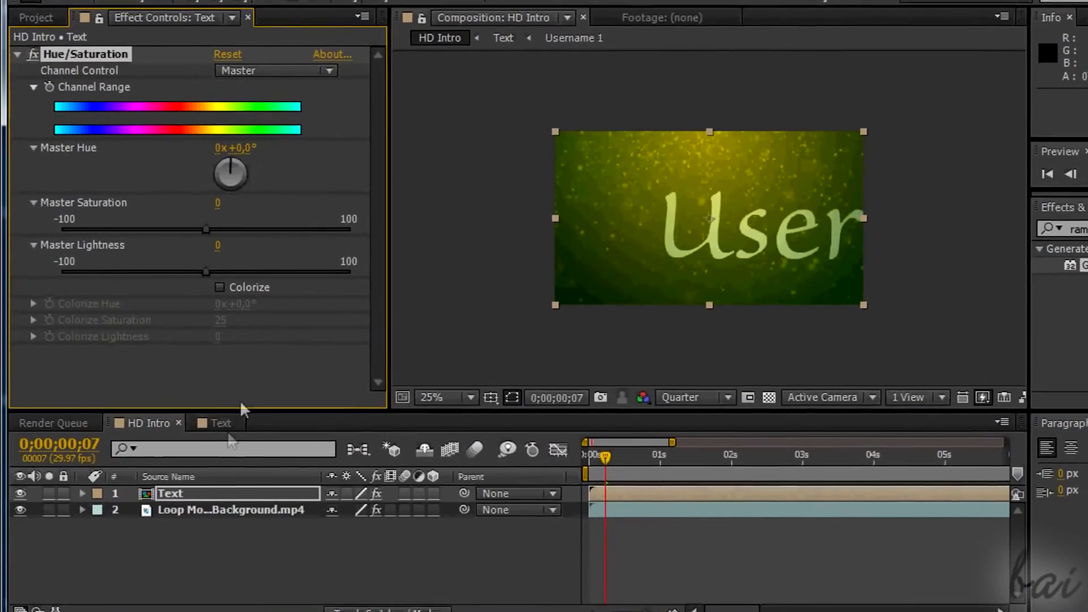
drag(202, 204, 208, 203)
drag(237, 161, 280, 184)
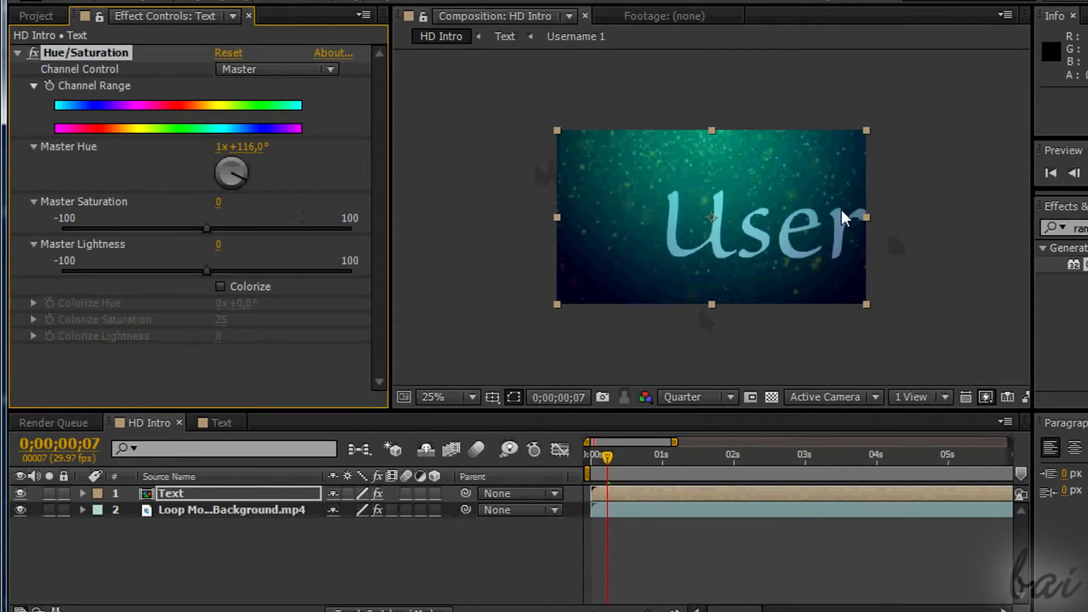
Hide the Loop MotionBackground.mp4 layer and expand its effect and transform properties in the timeline.
click(624, 454)
click(21, 509)
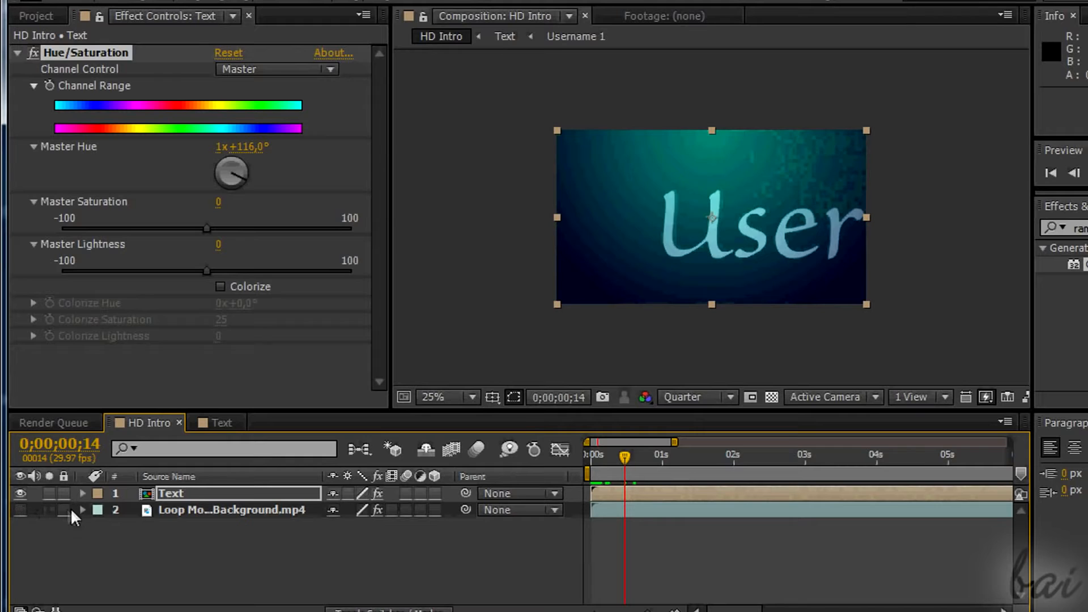
click(82, 509)
scroll(85, 527, up, 1)
click(116, 543)
click(99, 558)
scroll(100, 559, down, 1)
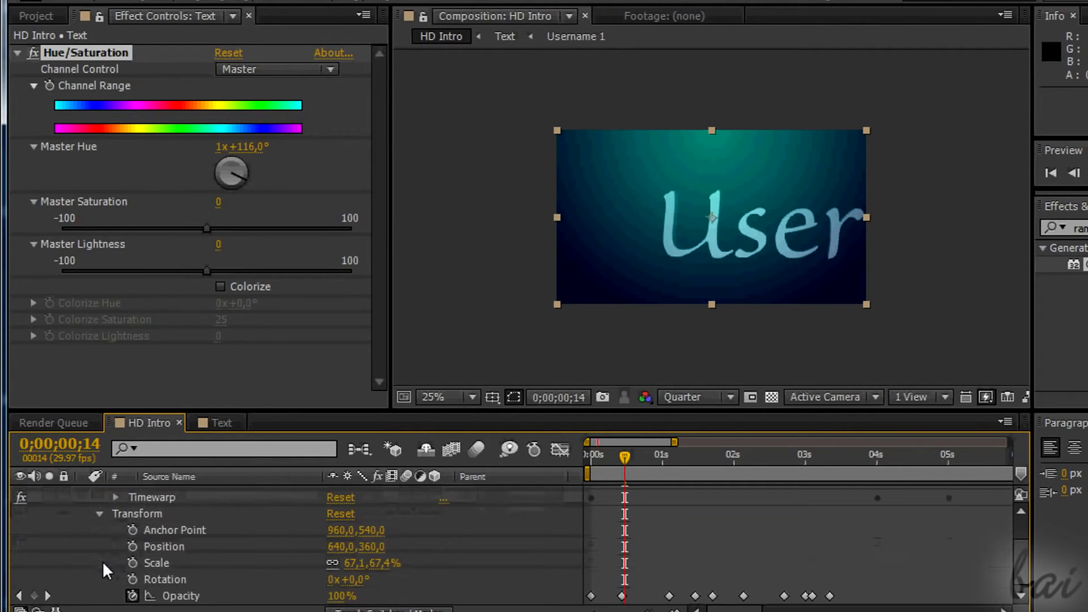
scroll(717, 595, up, 2)
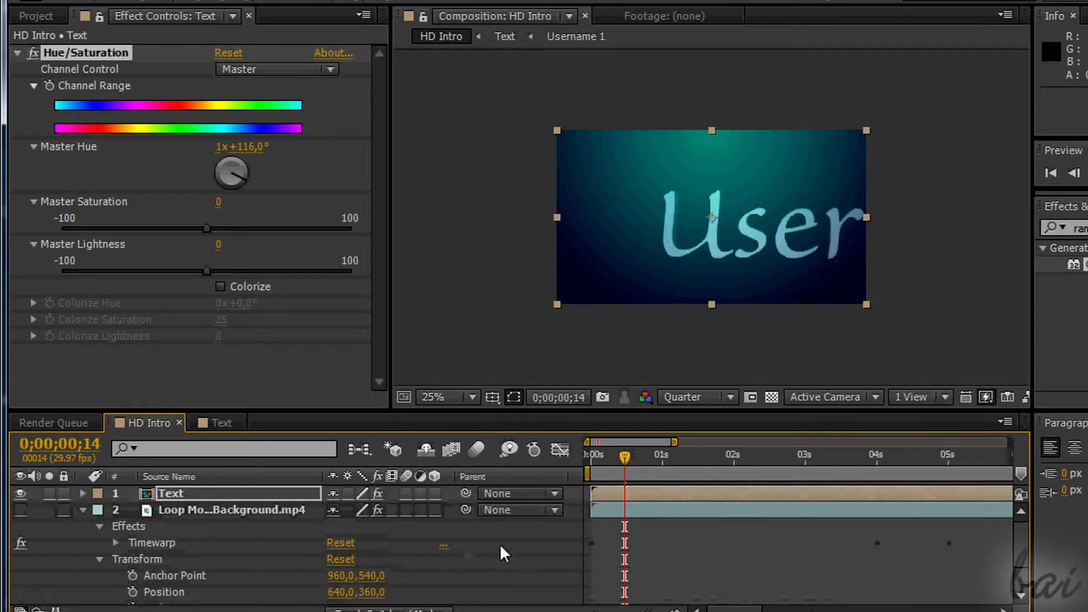
Expand the Text layer's transform properties and keyframe its Opacity at 0% at 0;00;00;00.
click(82, 494)
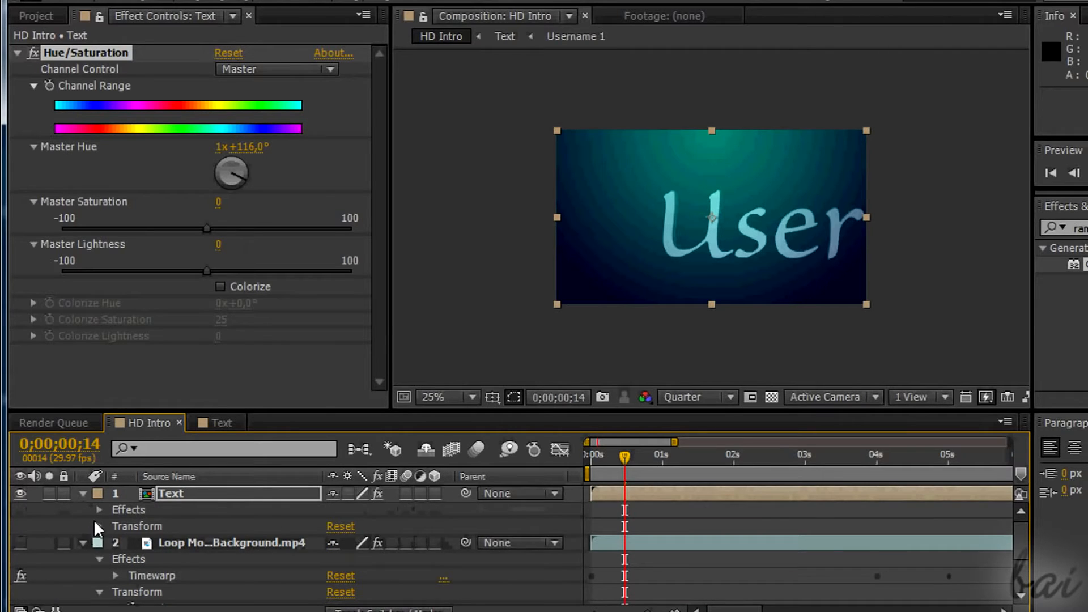
click(99, 526)
scroll(93, 542, down, 2)
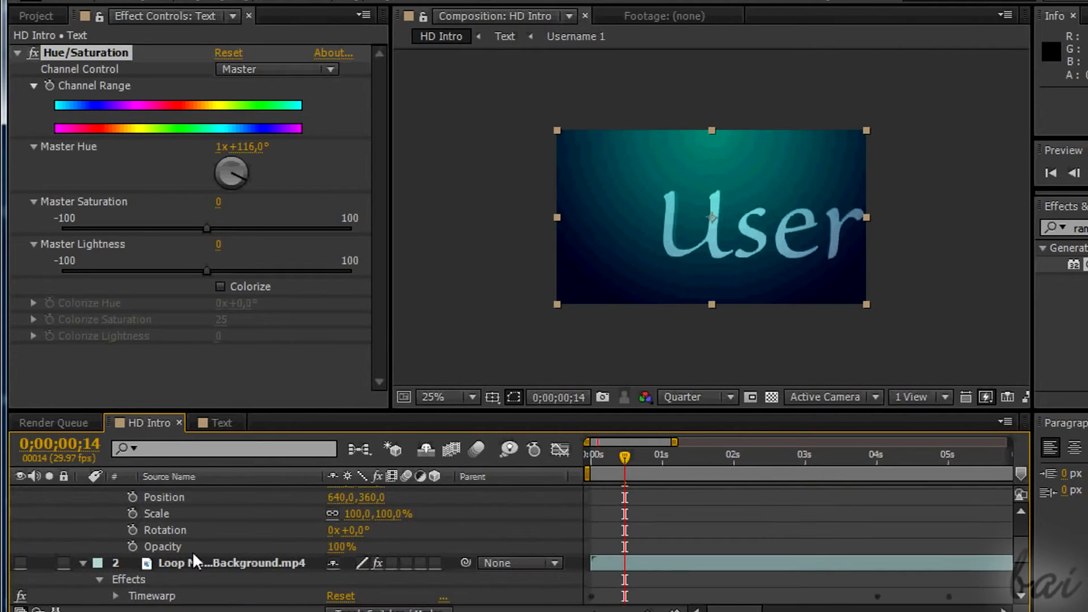
scroll(685, 514, down, 3)
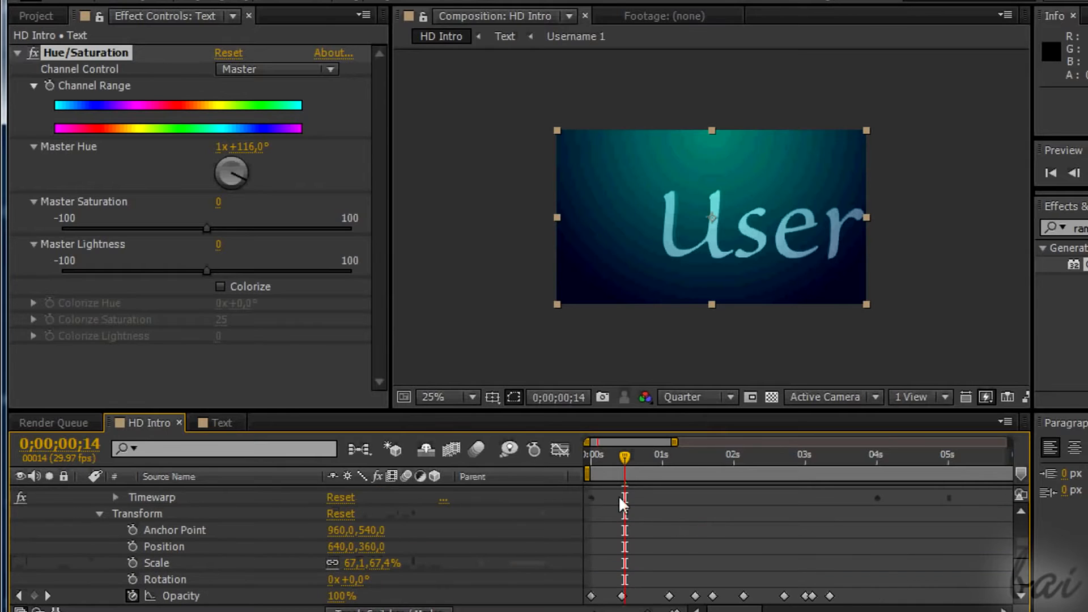
drag(627, 456, 588, 457)
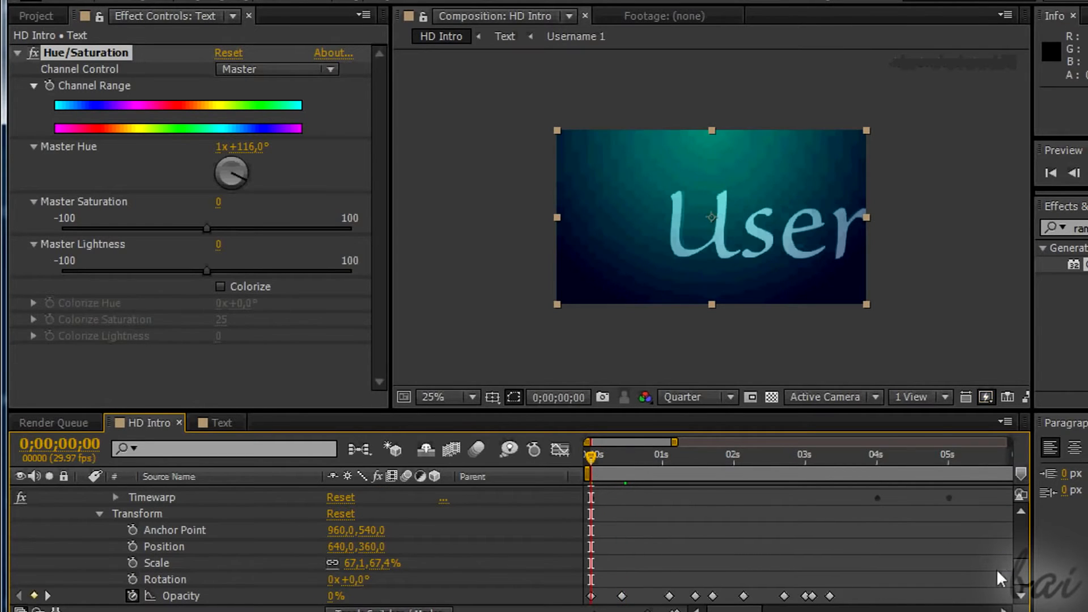
scroll(1023, 577, up, 4)
click(132, 587)
drag(332, 587, 241, 592)
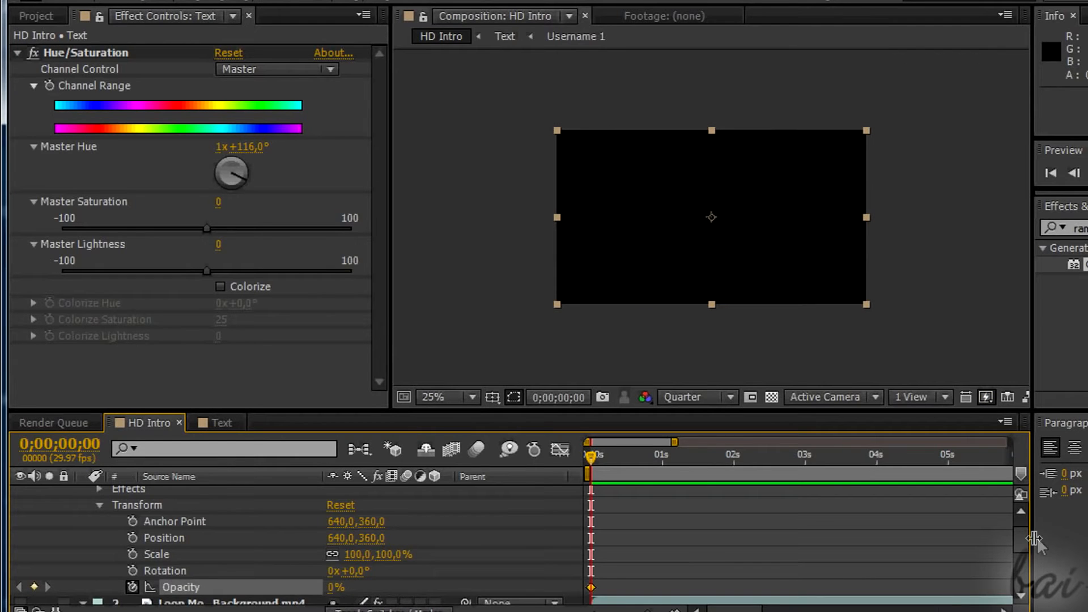
Fade the Text layer in and hold it with Opacity keyframes at 0;00;00;13 and 0;00;01;03.
scroll(1023, 544, down, 5)
click(622, 459)
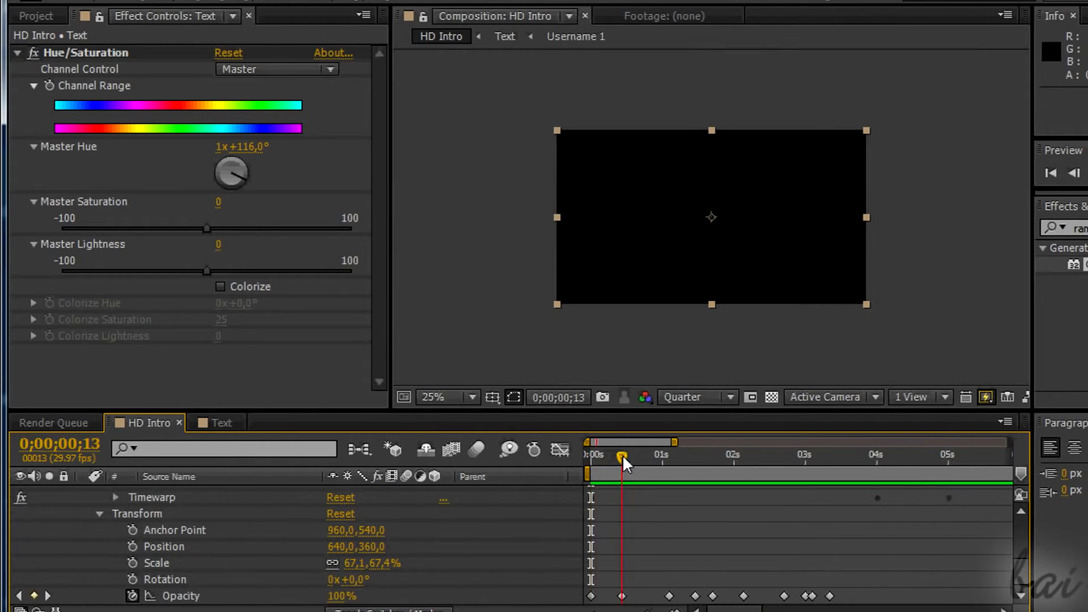
drag(624, 462, 674, 463)
mouse_move(1022, 573)
mouse_down()
mouse_move(1023, 518)
mouse_move(1021, 575)
mouse_up()
click(34, 540)
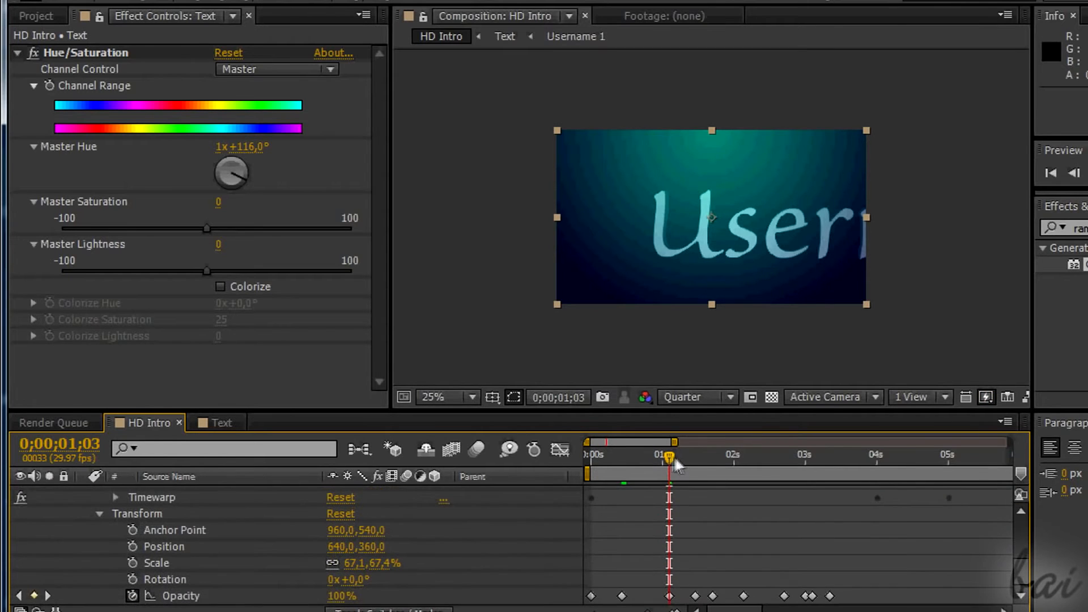
Fade the Text layer out and hold it dark with Opacity keyframes matching the background layer's fourth and fifth Opacity keyframes.
drag(670, 459, 696, 459)
drag(1022, 578, 1022, 551)
drag(337, 549, 250, 555)
drag(1022, 550, 1022, 578)
drag(696, 456, 713, 458)
mouse_move(1021, 578)
mouse_down()
mouse_move(1021, 550)
mouse_move(1021, 578)
mouse_up()
click(34, 559)
Fade the Text layer back in at 0;00;02;04 and hold its Opacity at the background layer's next keyframe.
drag(713, 458, 744, 459)
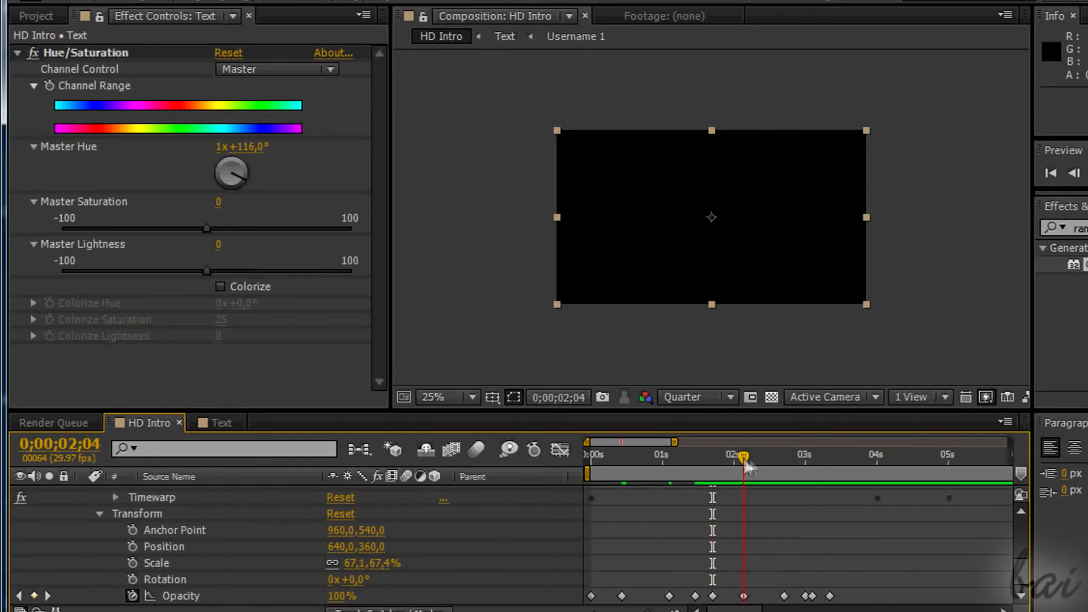
drag(1021, 578, 1022, 552)
drag(337, 533, 425, 533)
drag(1021, 552, 1021, 578)
drag(744, 458, 785, 460)
click(34, 511)
mouse_move(1021, 578)
mouse_down()
mouse_move(1021, 561)
mouse_move(1022, 578)
mouse_up()
Lower the Text layer's Opacity to 27% at 0;00;03;00 and hold it at the background layer's next keyframe.
drag(784, 459, 805, 460)
drag(1021, 578, 1022, 563)
drag(337, 515, 272, 515)
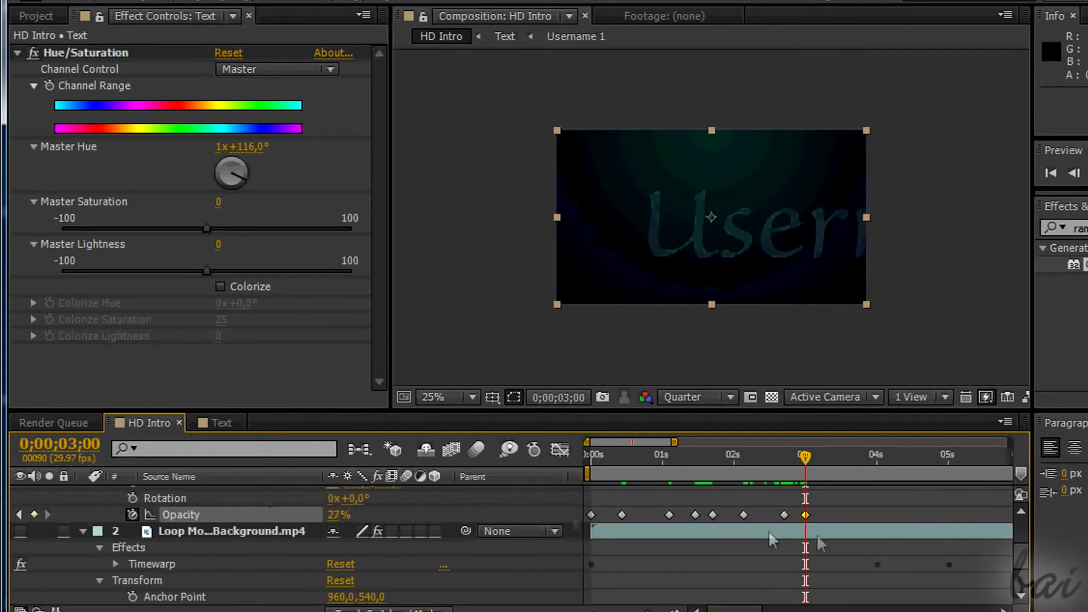
drag(1022, 563, 1021, 577)
drag(805, 458, 812, 460)
mouse_move(1021, 578)
mouse_down()
mouse_move(1021, 557)
mouse_move(1021, 578)
mouse_up()
click(314, 537)
click(34, 536)
Raise the Text layer's Opacity again shortly after 3 seconds and add a further keyframe to hold it.
drag(812, 458, 830, 460)
drag(1022, 582, 1021, 563)
drag(337, 531, 414, 530)
drag(1022, 563, 1022, 581)
drag(735, 609, 796, 609)
click(812, 458)
click(34, 561)
Fade the Text layer out again with a final lowered Opacity keyframe at the end of the sequence.
mouse_move(1021, 577)
mouse_down()
mouse_move(1022, 558)
mouse_move(1021, 579)
mouse_up()
drag(812, 458, 857, 457)
drag(1021, 580, 1022, 557)
drag(335, 541, 272, 541)
drag(1021, 550, 1022, 575)
scroll(220, 578, up, 2)
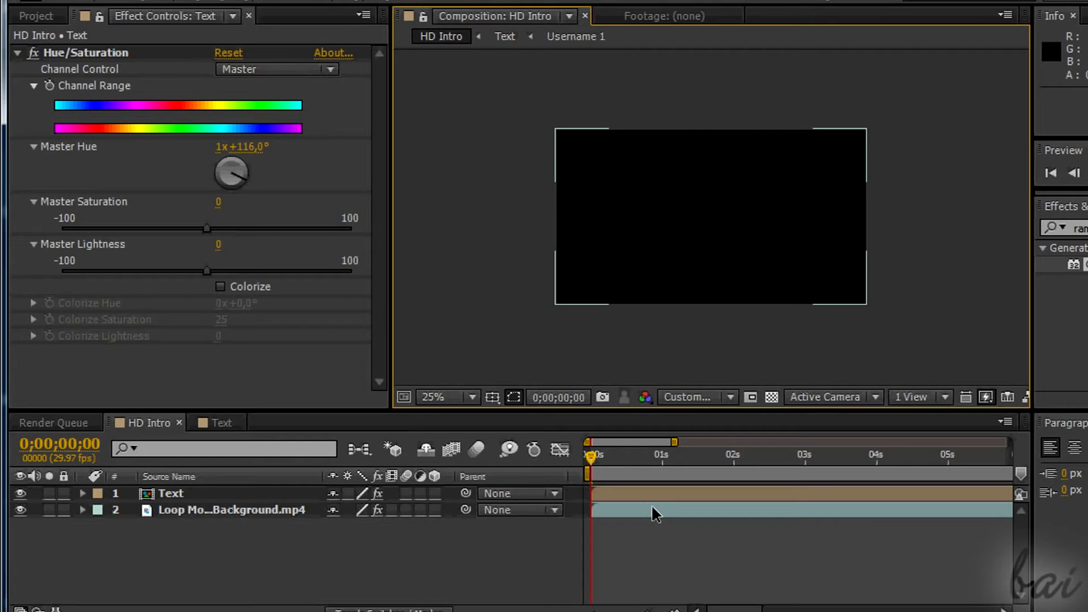
Preview the HD Intro animation and move the playhead to 0;00;01;17.
key(KP_0)
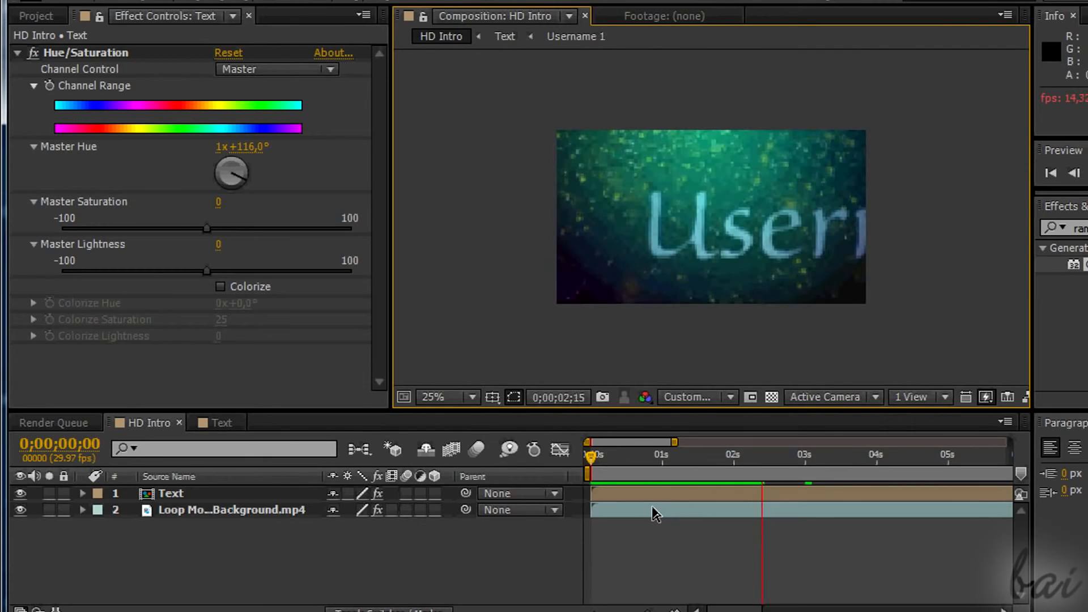
key(space)
drag(596, 457, 702, 458)
In the Text composition, duplicate the Dark Gray Solid 1 layer and rename the copy Dark Gray Solid 2.
click(166, 493)
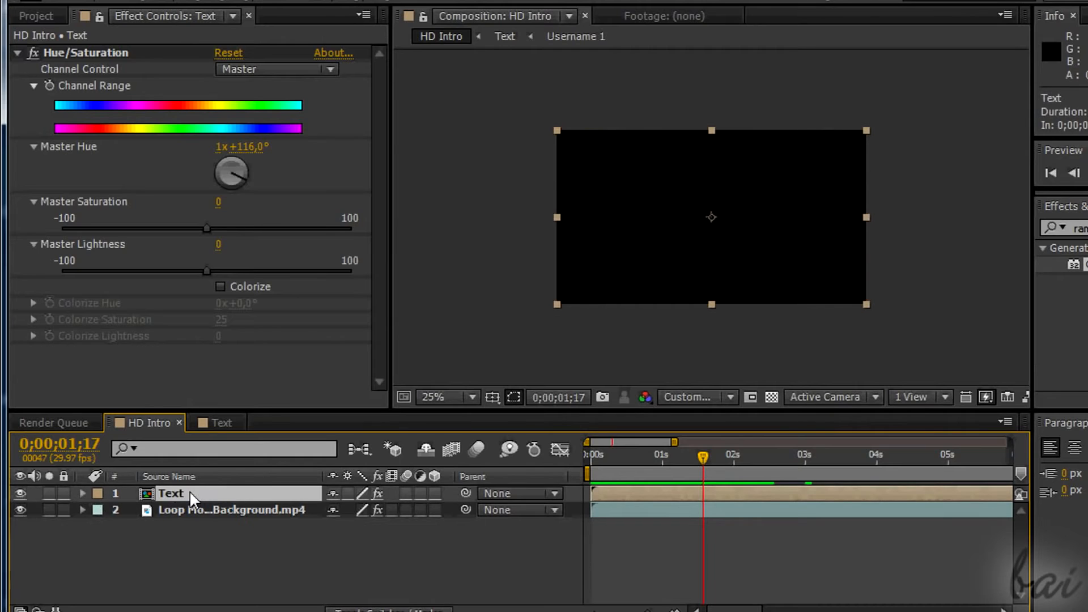
double_click(189, 491)
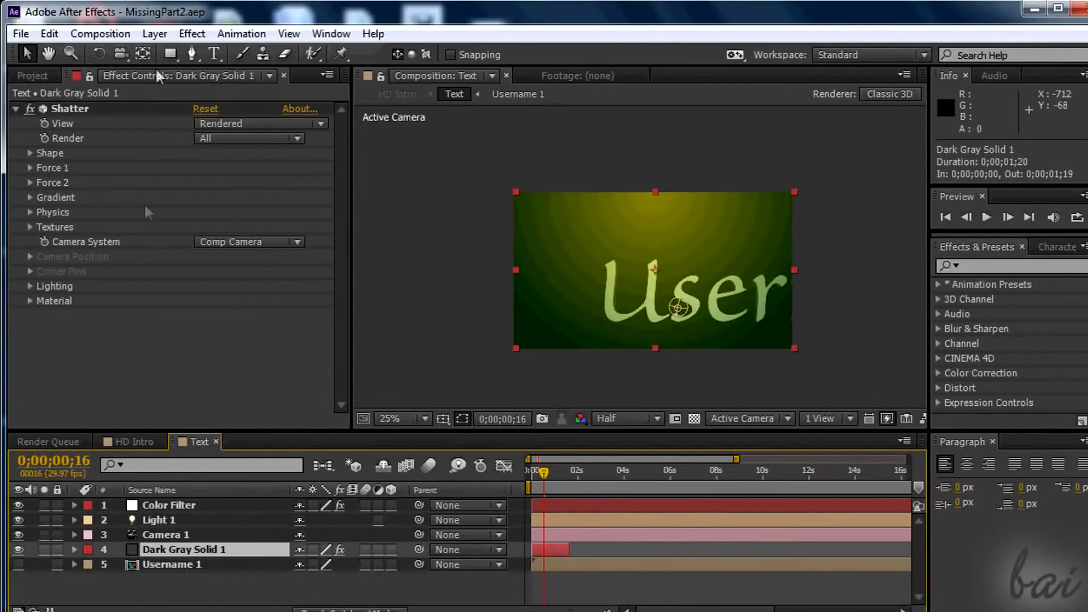
click(49, 33)
click(54, 221)
right_click(218, 566)
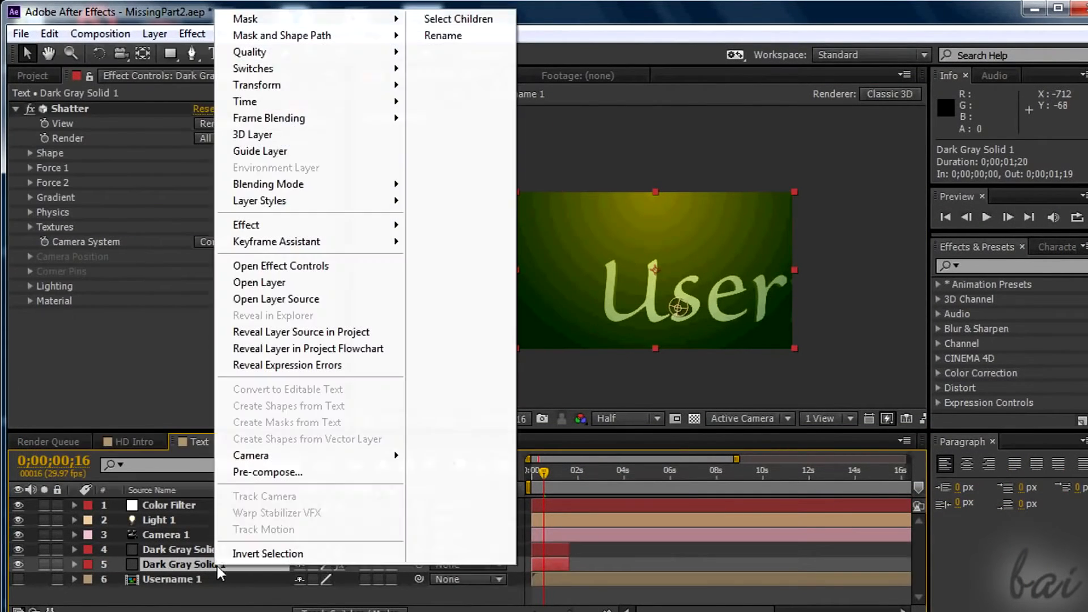
click(443, 35)
key(Return)
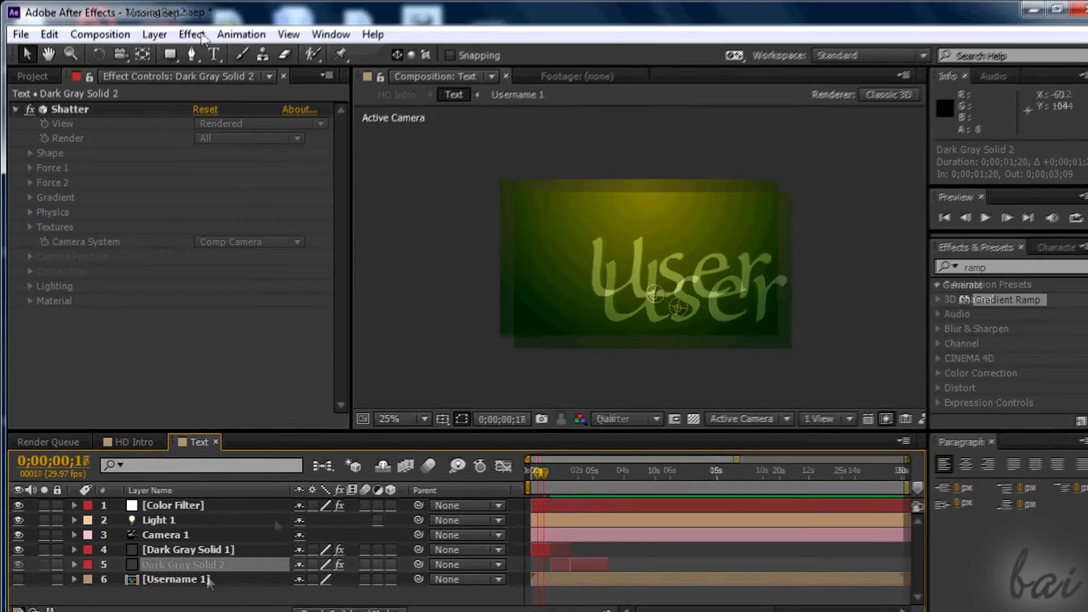
Create a Username text layer beneath all other layers and shift it sideways until only "name" shows in the frame.
click(192, 33)
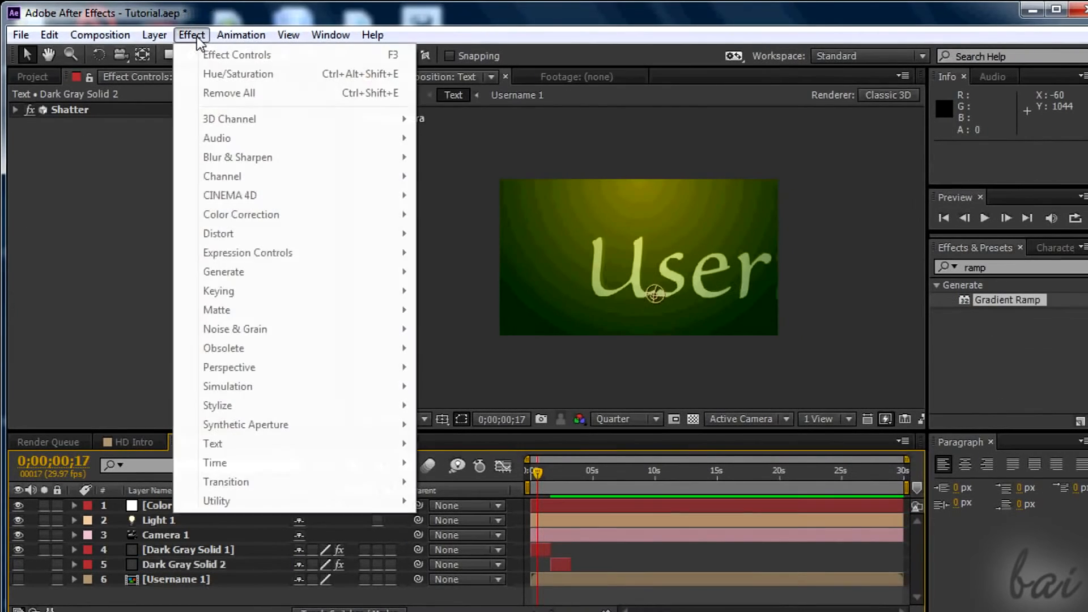
mouse_move(155, 34)
mouse_move(374, 21)
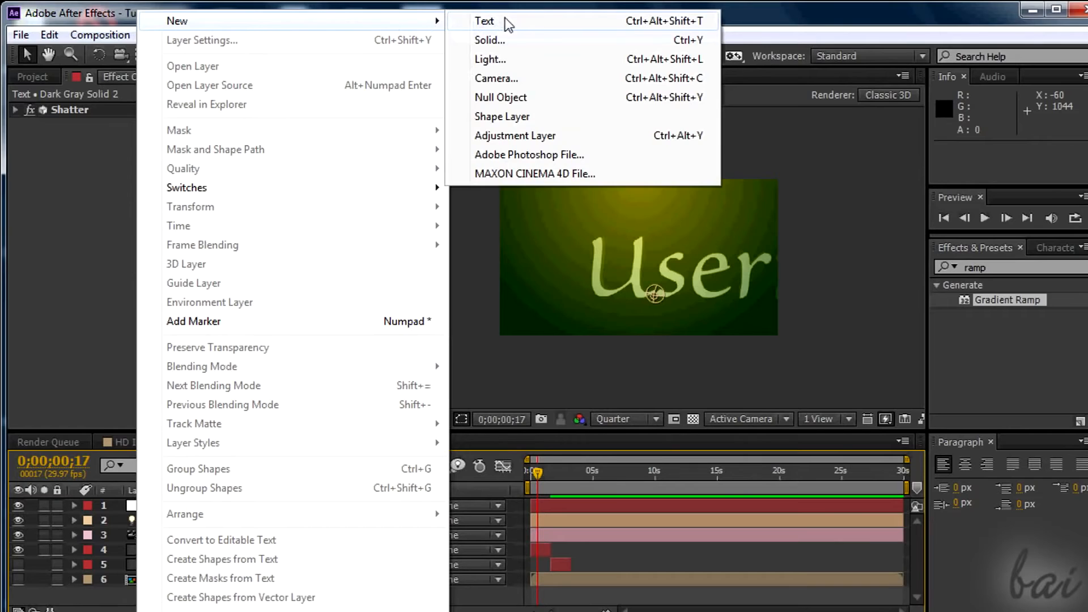
click(519, 22)
drag(179, 505, 183, 601)
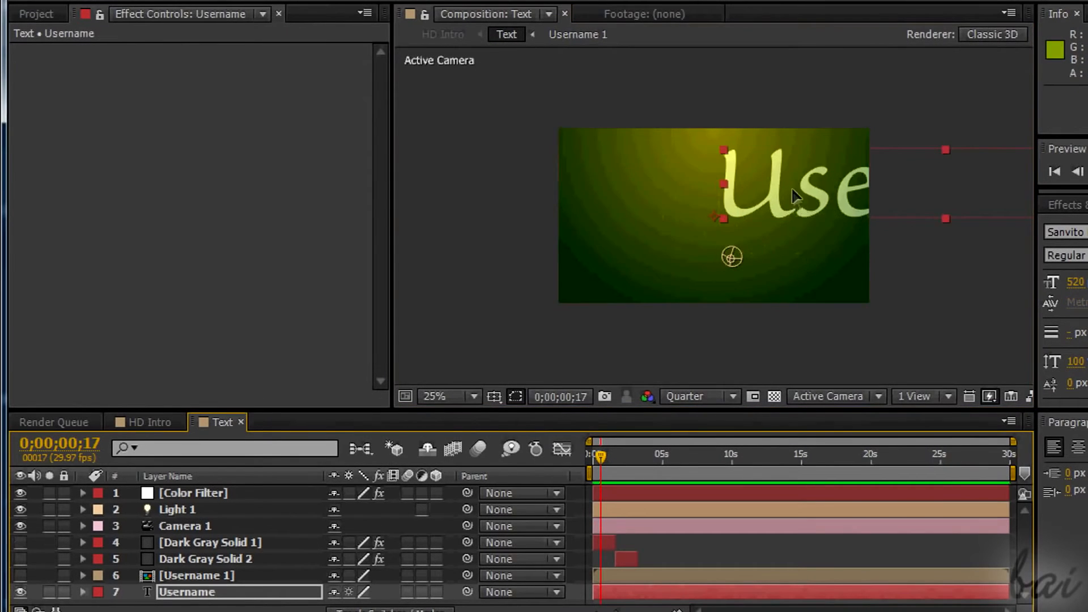
drag(849, 232, 430, 238)
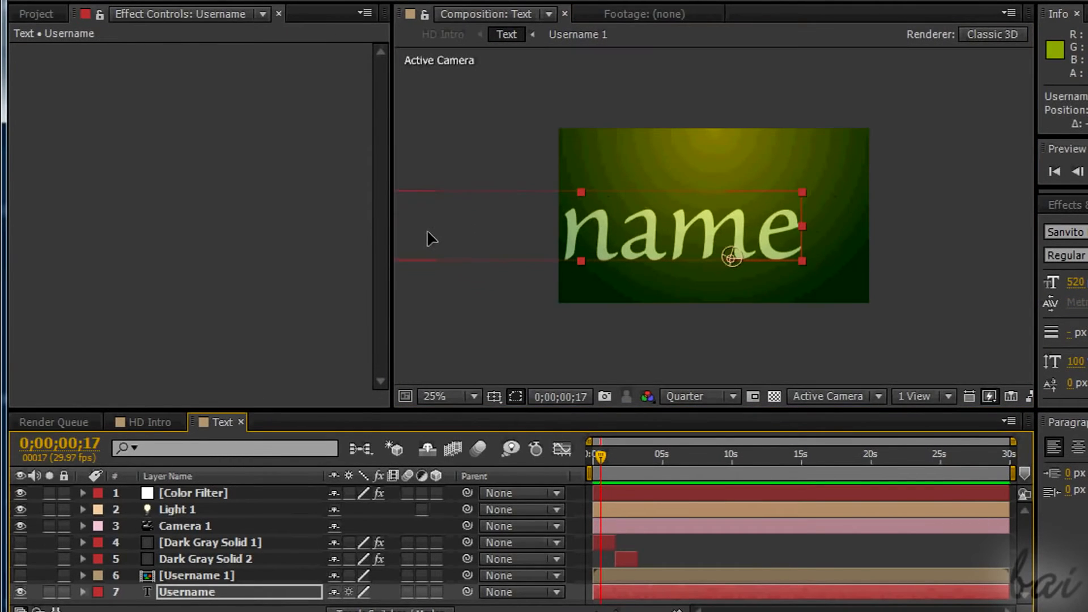
Pre-compose the Username text layer as Username 2, moving all attributes into the new composition.
click(187, 592)
right_click(187, 591)
click(243, 551)
click(676, 194)
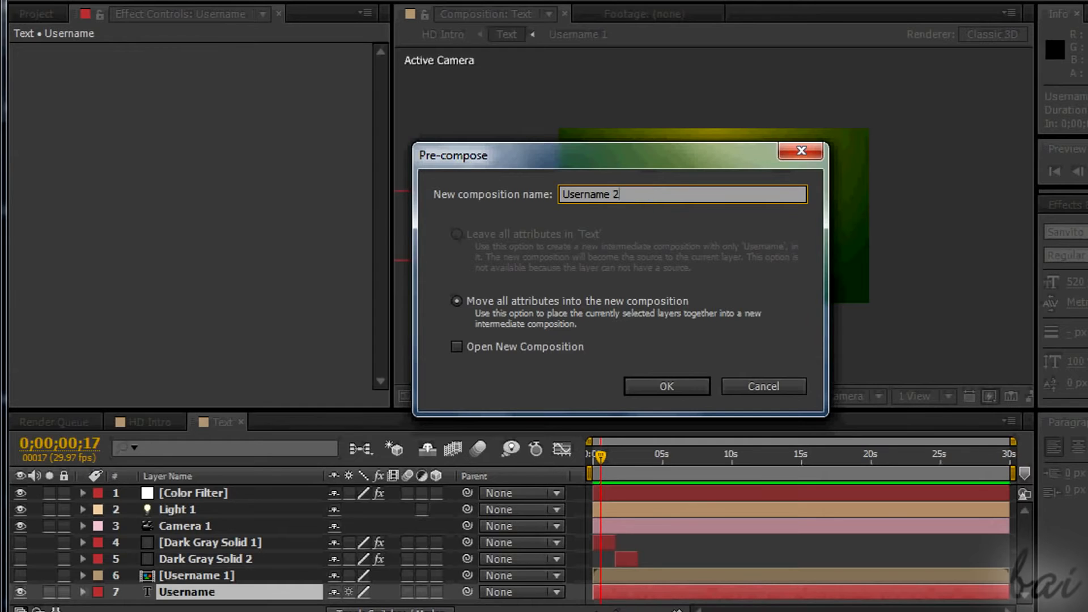
click(643, 389)
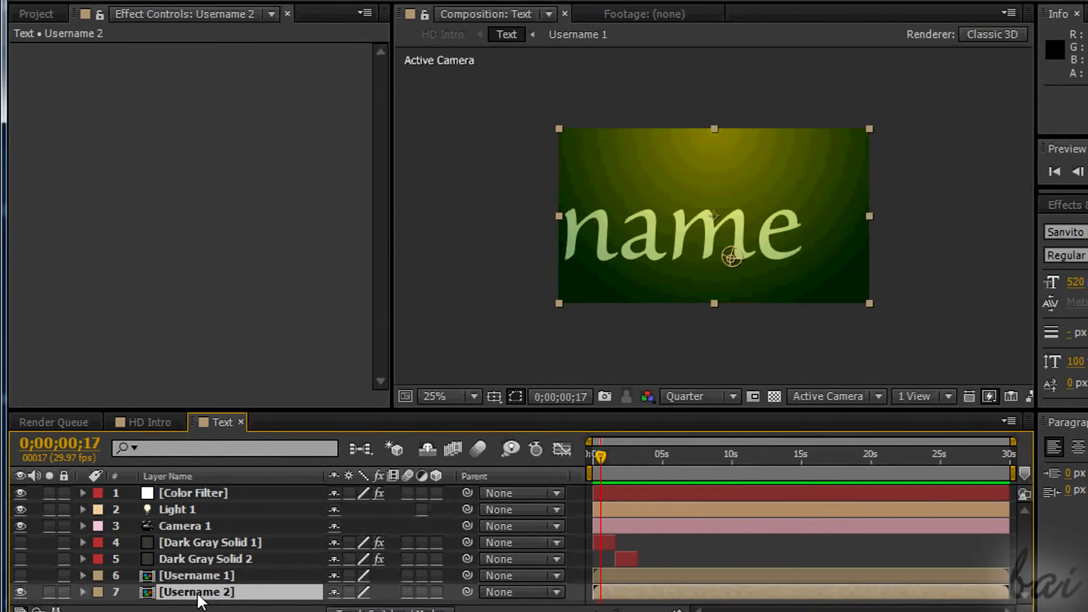
Show the second dark gray solid and set the Front Layer in its Shatter textures to Username 2.
click(206, 558)
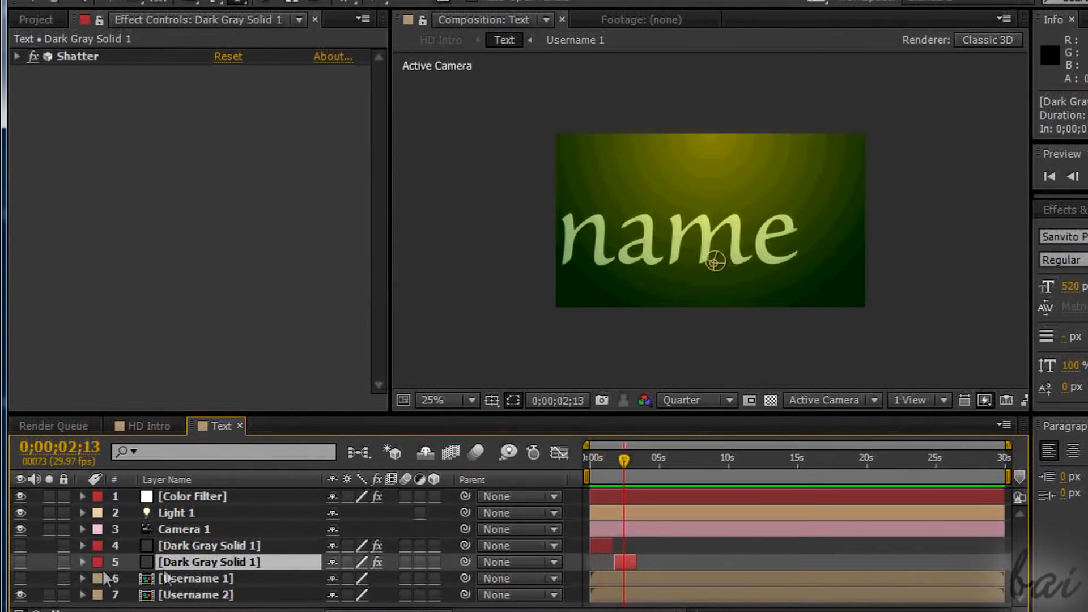
click(20, 561)
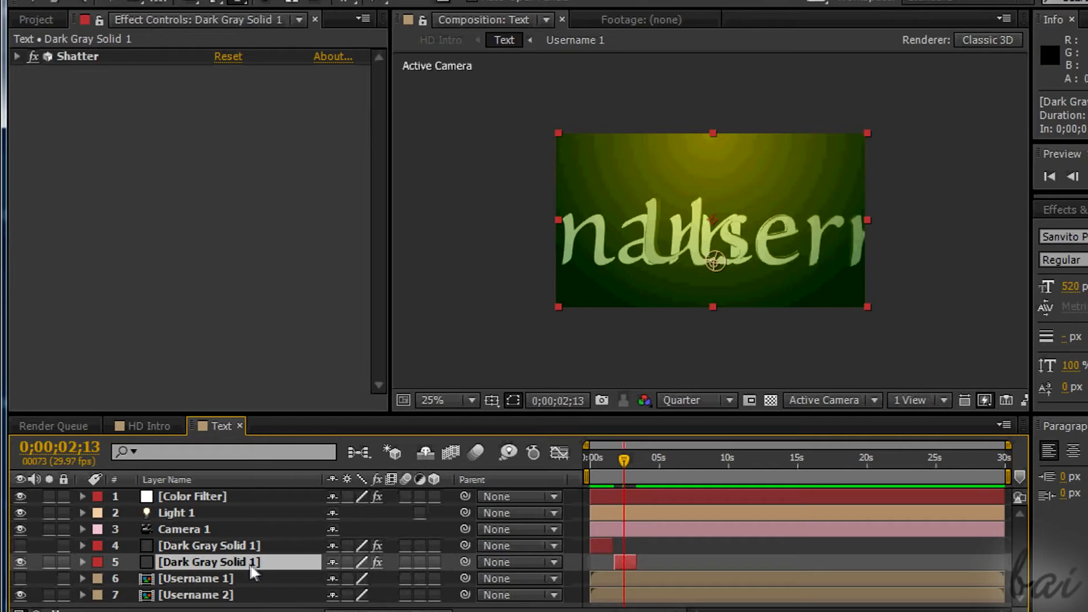
click(17, 56)
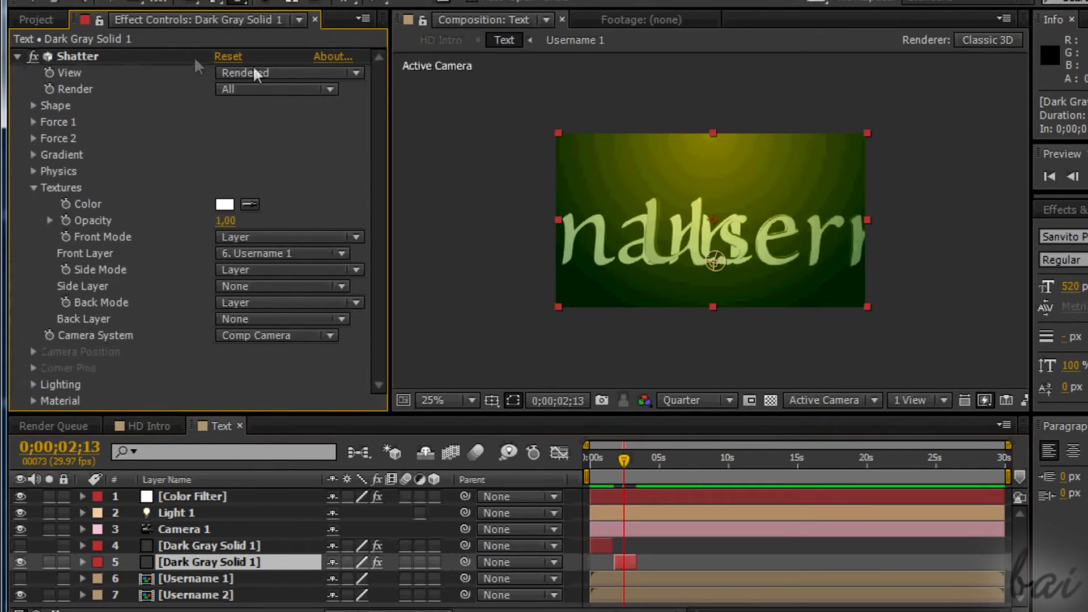
click(341, 255)
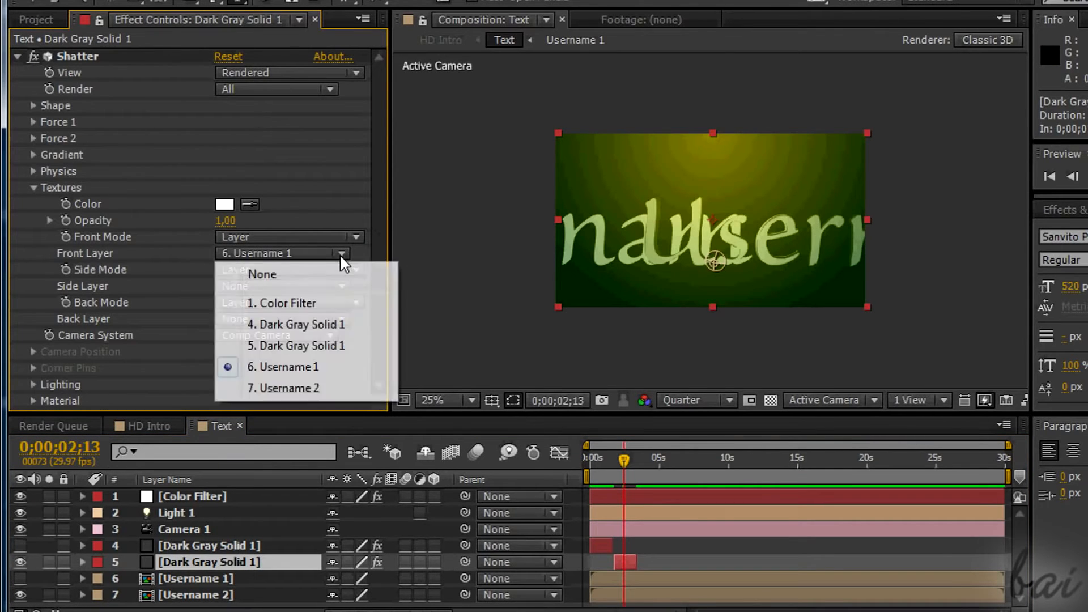
click(326, 390)
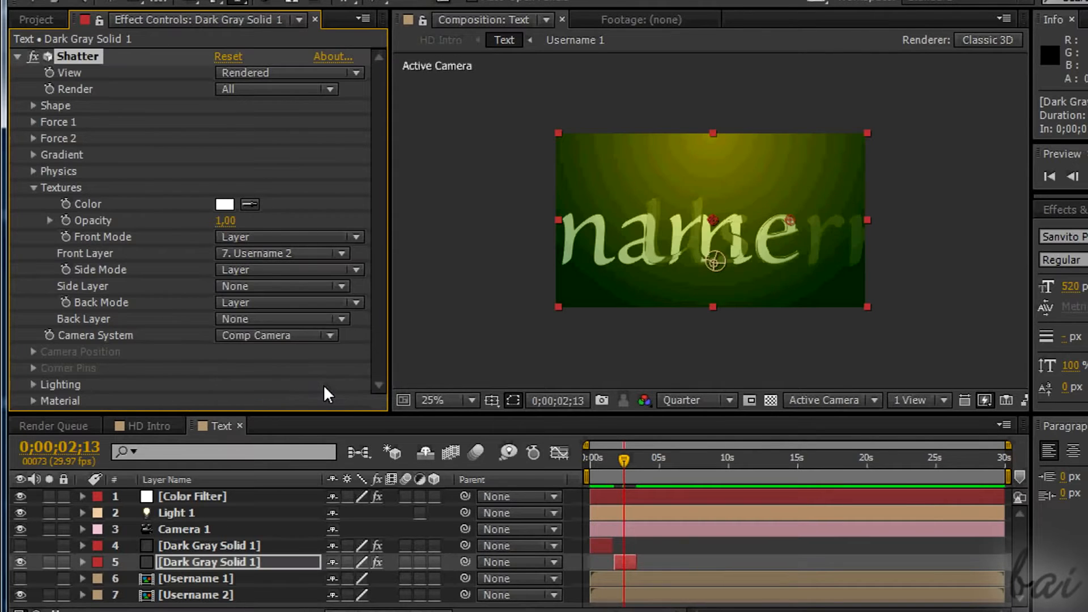
Hide the Username 2 layer and set the second solid's Custom Shatter Map to Username 2.
click(20, 594)
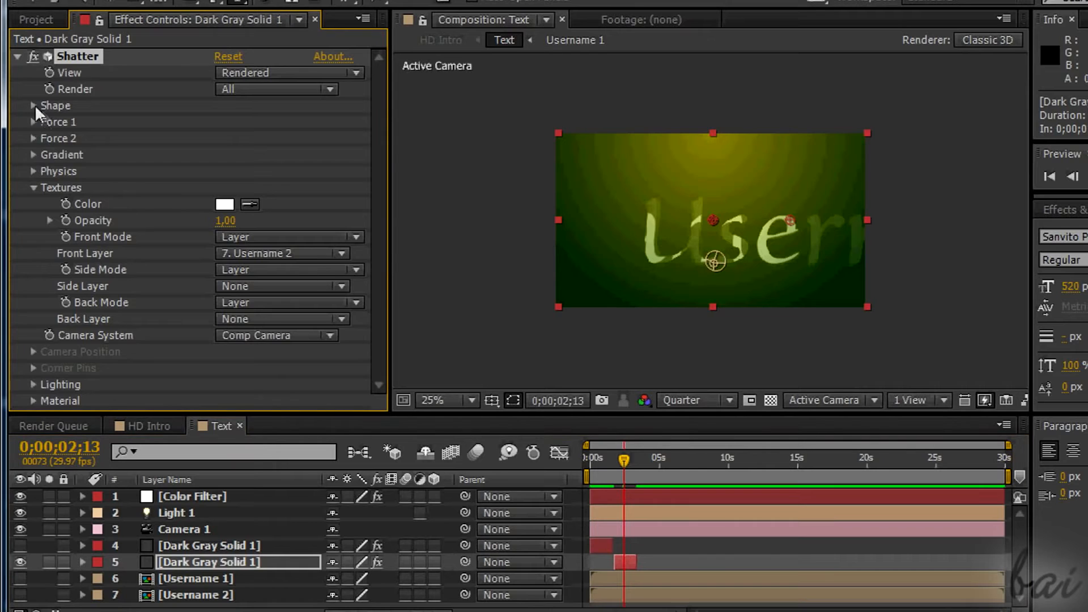
click(34, 106)
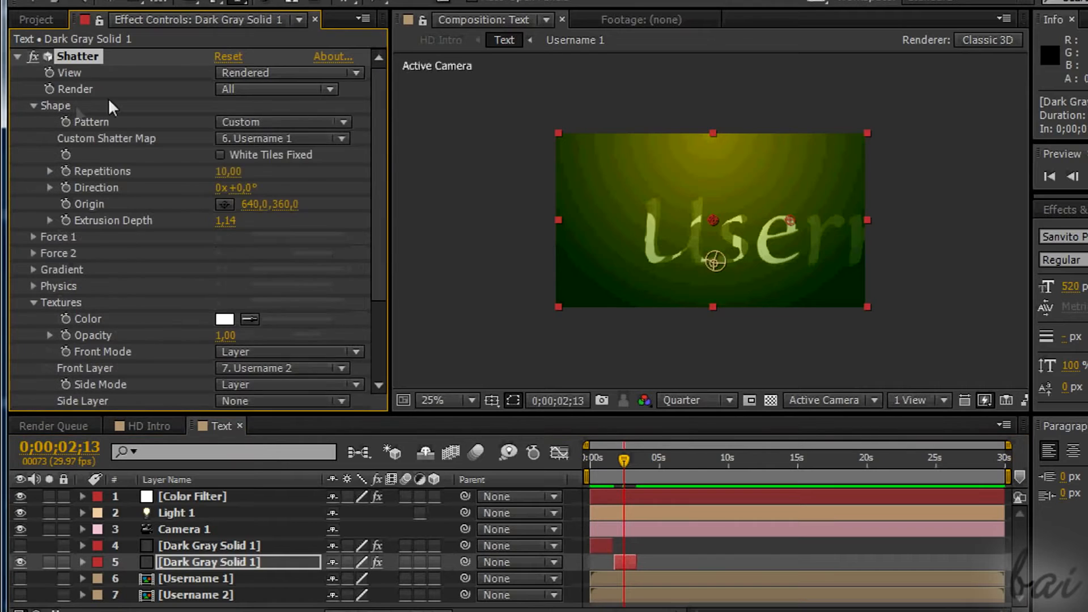
click(339, 140)
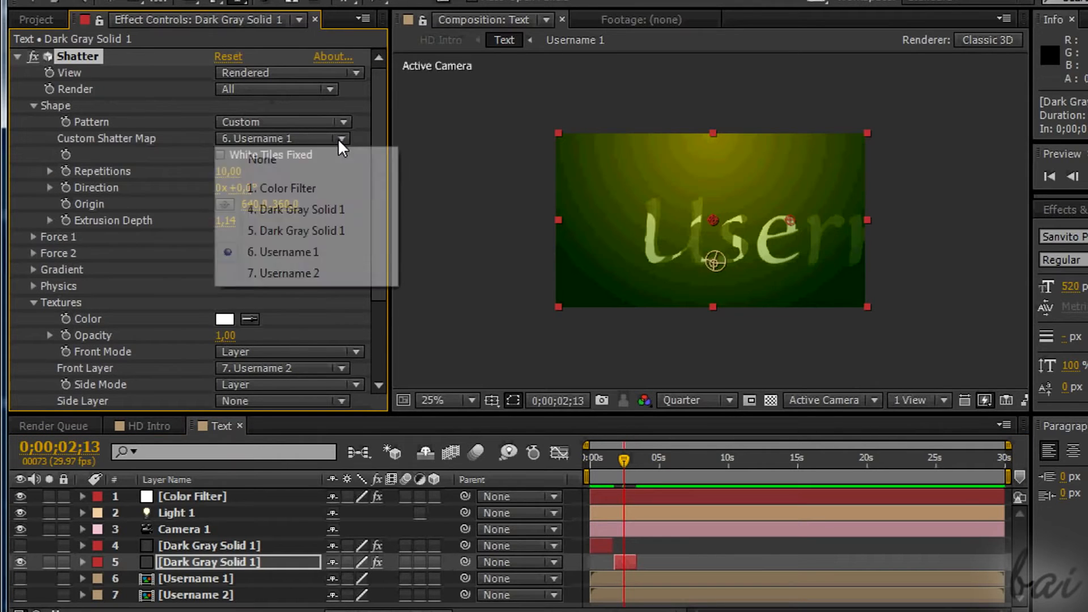
click(306, 274)
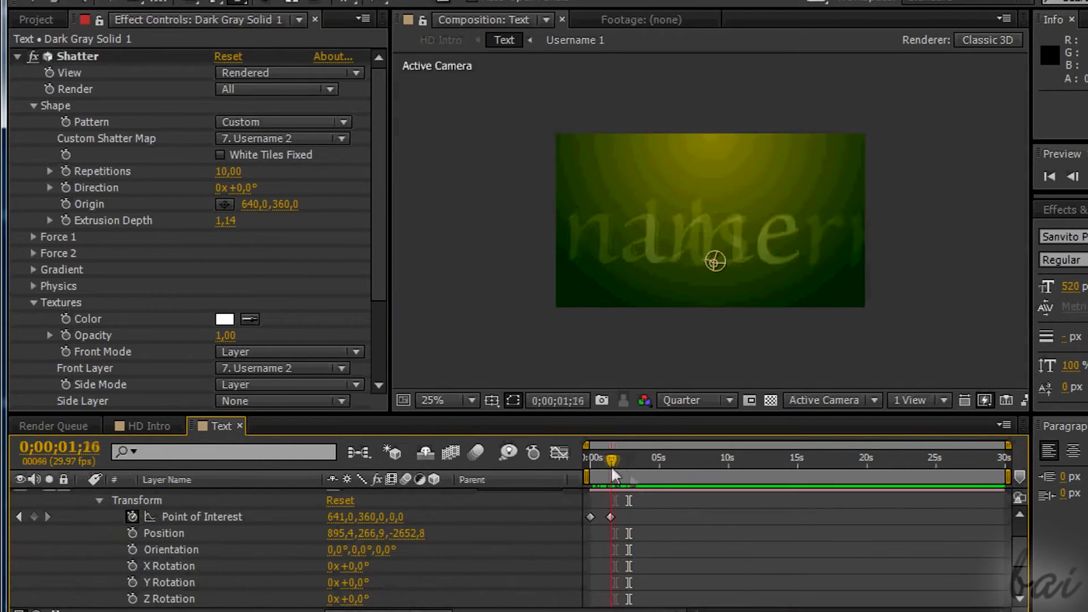
Keyframe Camera 1's Point of Interest at 0;00;01;24 and increase its X value at 0;00;03;08.
click(347, 518)
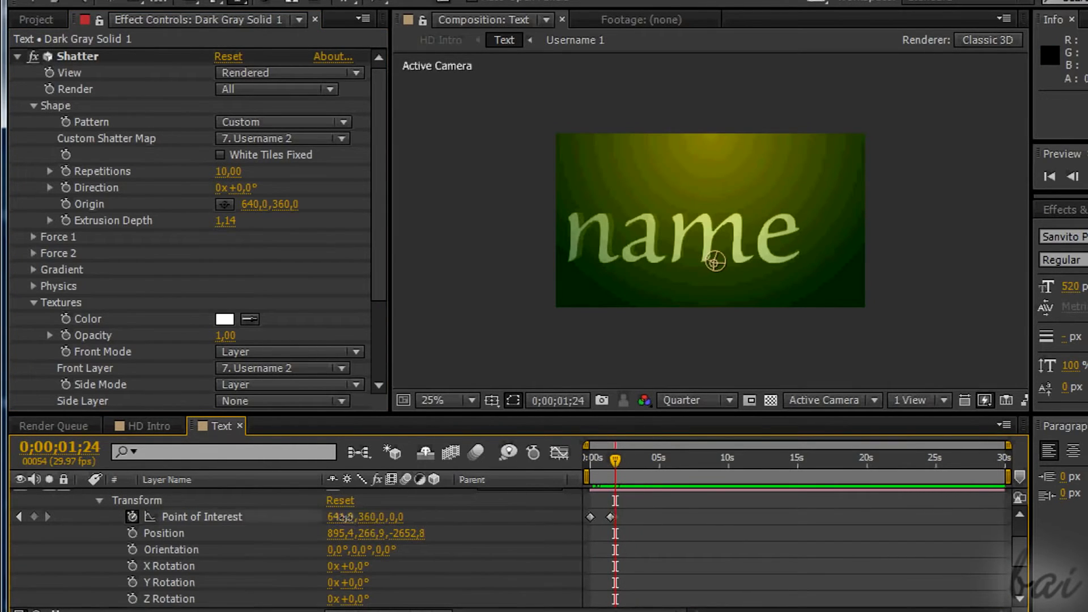
drag(345, 521, 347, 522)
drag(615, 461, 636, 465)
drag(347, 520, 415, 523)
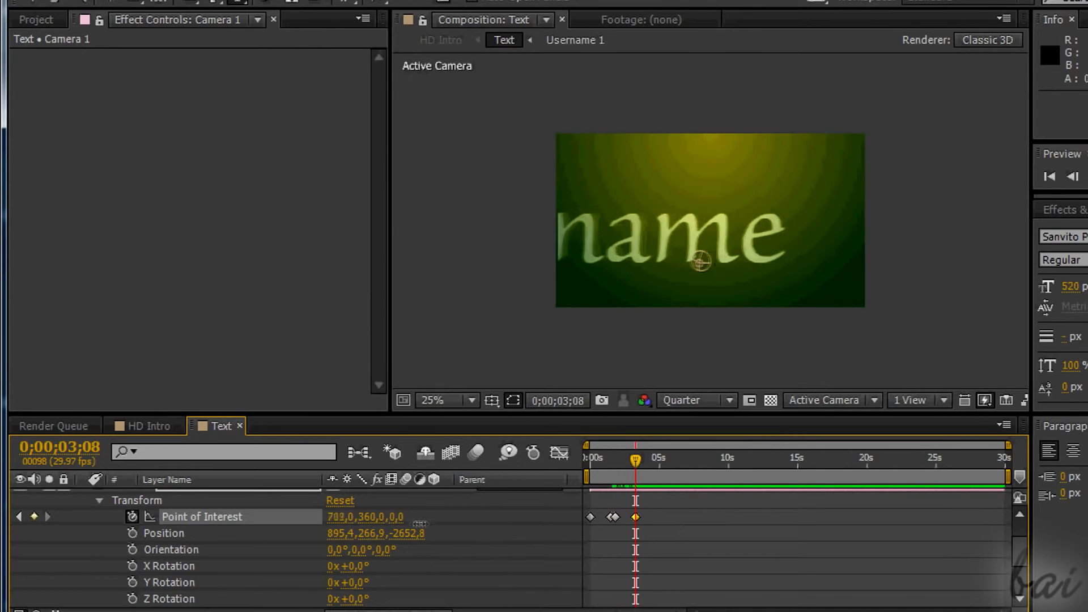
key(Home)
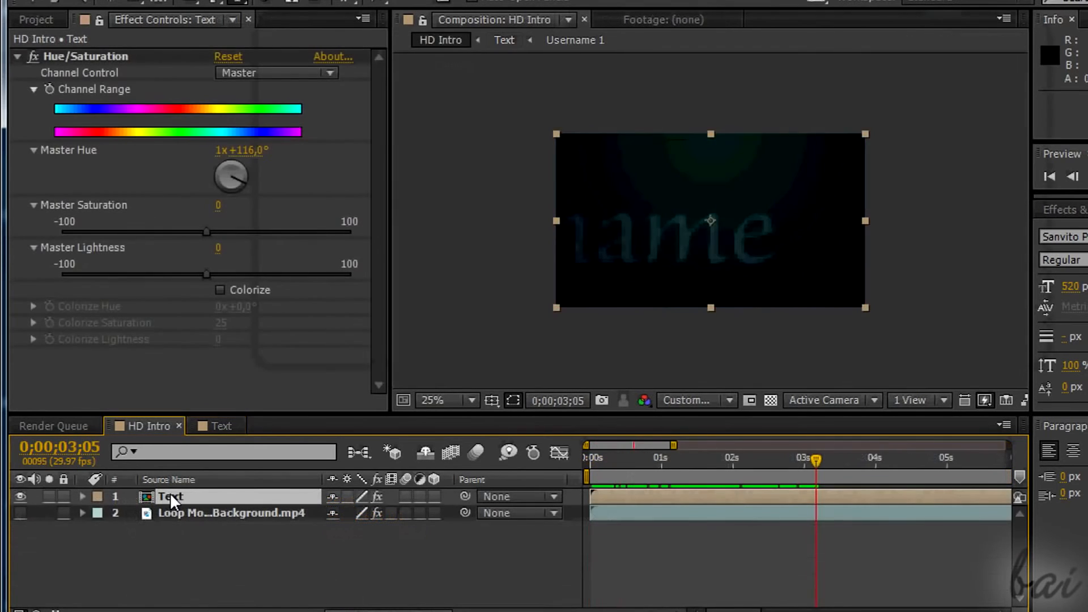
Add a Username text layer in the Text composition, set its font size to 344 px and position it across the frame.
double_click(172, 498)
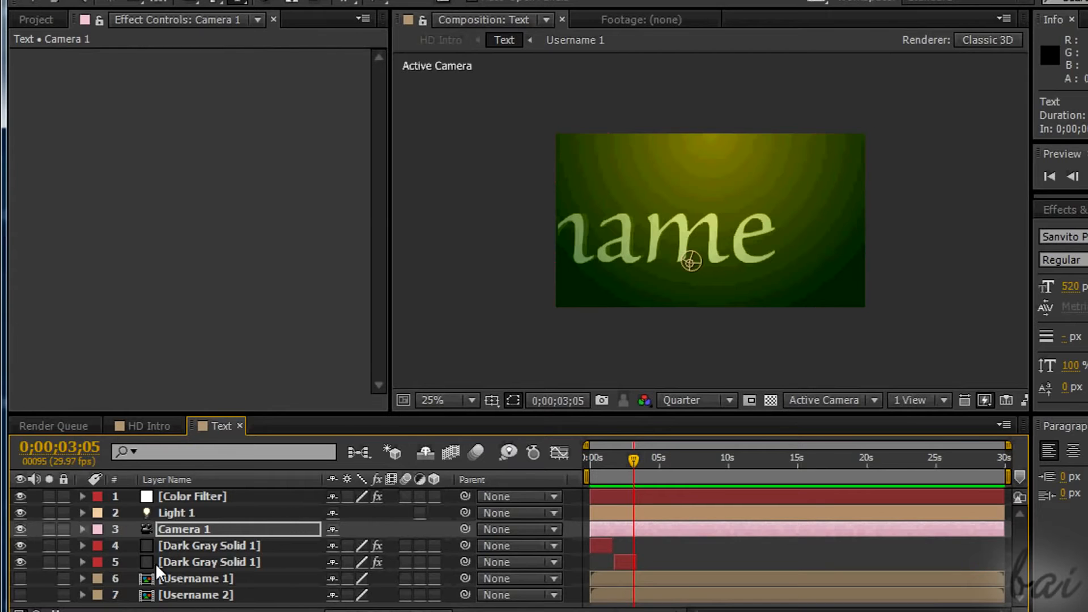
click(170, 595)
click(209, 22)
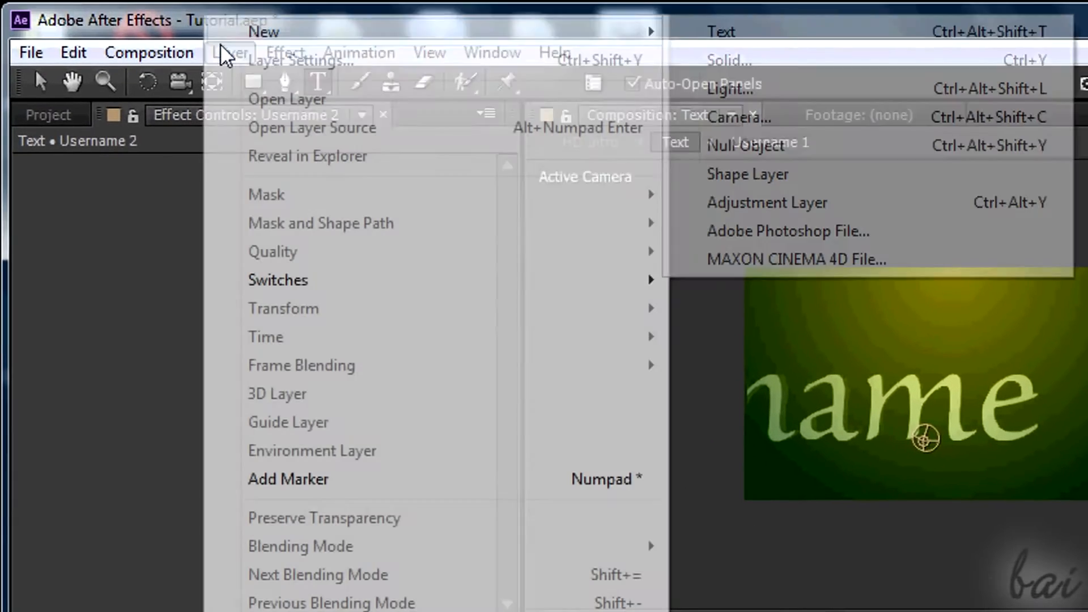
click(730, 41)
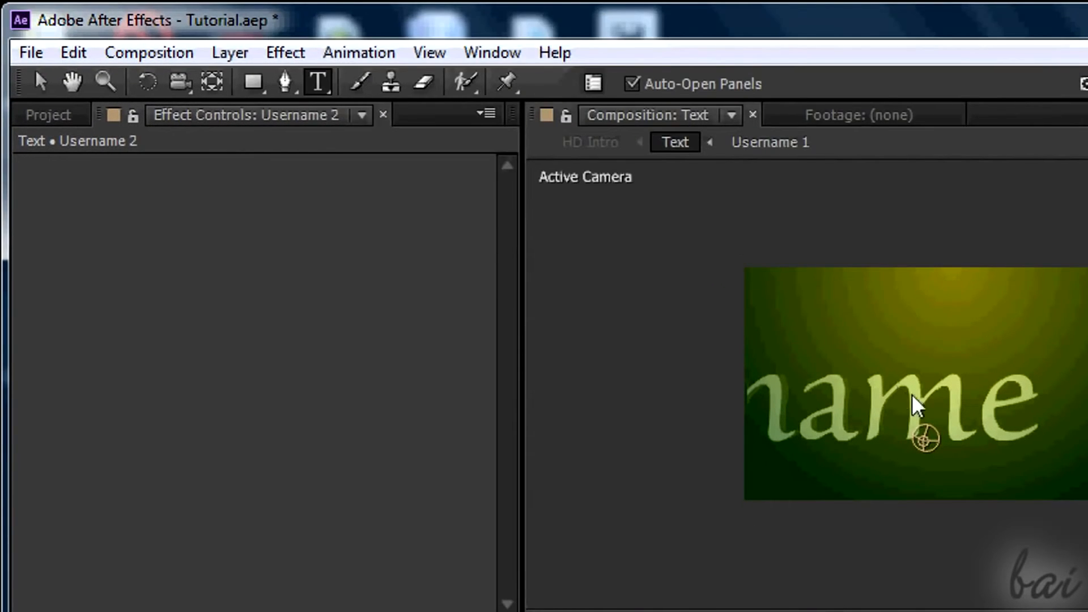
text(Us)
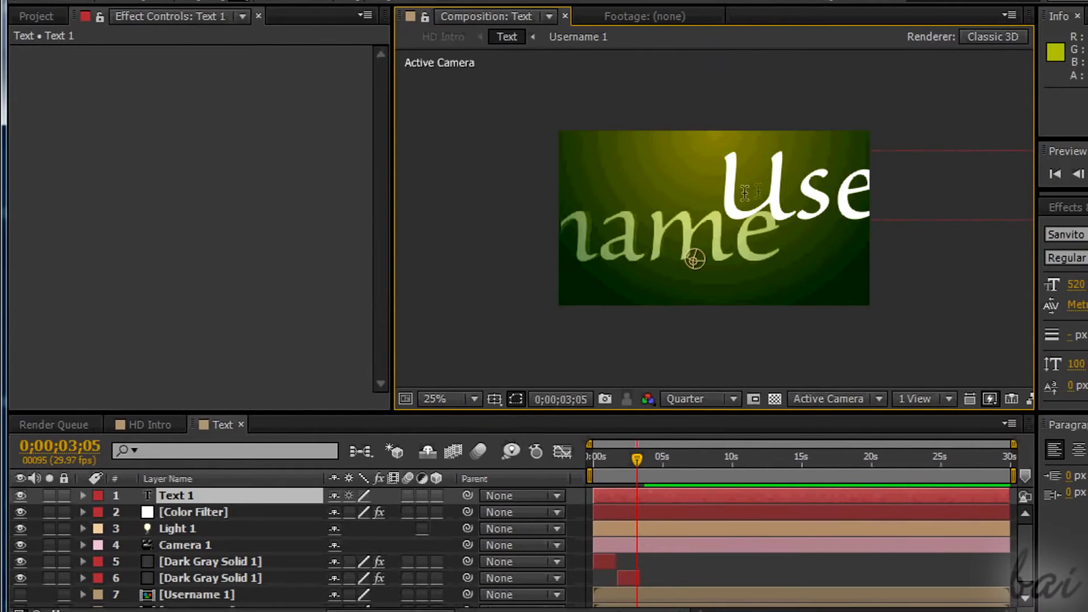
drag(744, 193, 514, 236)
drag(1075, 285, 935, 289)
key(ctrl+a)
drag(706, 277, 780, 292)
Pre-compose the new text layer as Username and move it to the end of the layer stack.
right_click(226, 497)
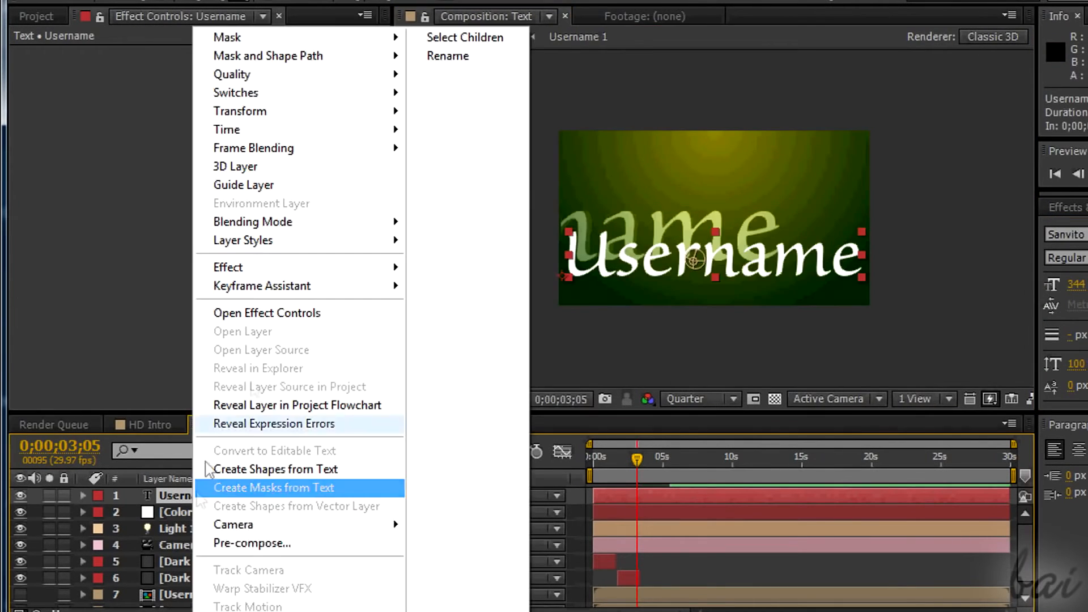
click(244, 541)
drag(657, 191, 622, 191)
key(BackSpace)
key(Return)
drag(317, 494, 236, 601)
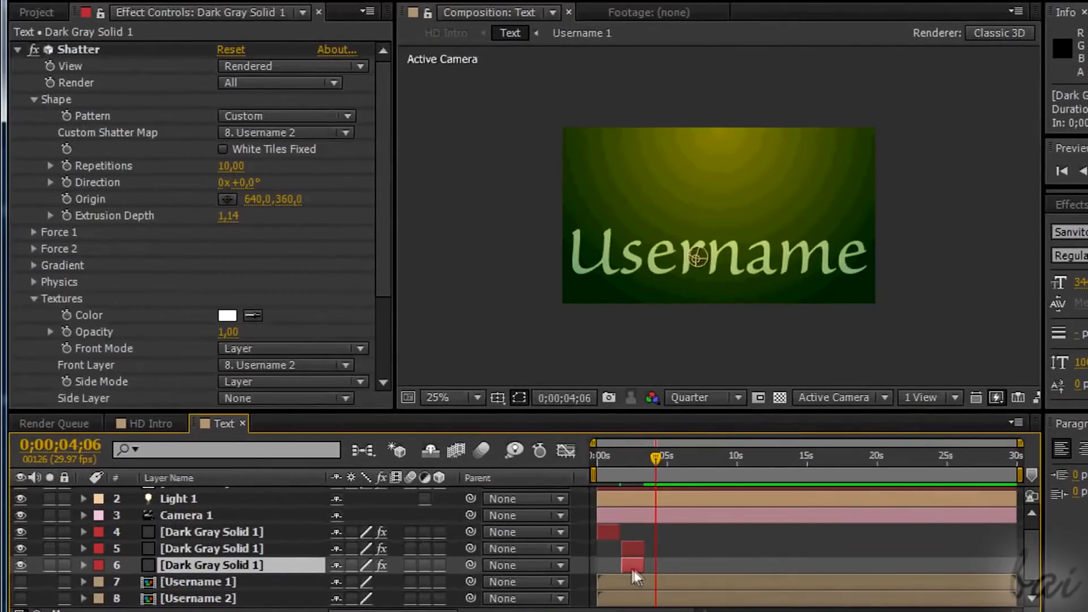
Place an extended duplicate of the second dark gray solid after it in time and set its Custom Shatter Map and Front Layer to Username.
drag(631, 566, 994, 564)
drag(663, 468, 691, 462)
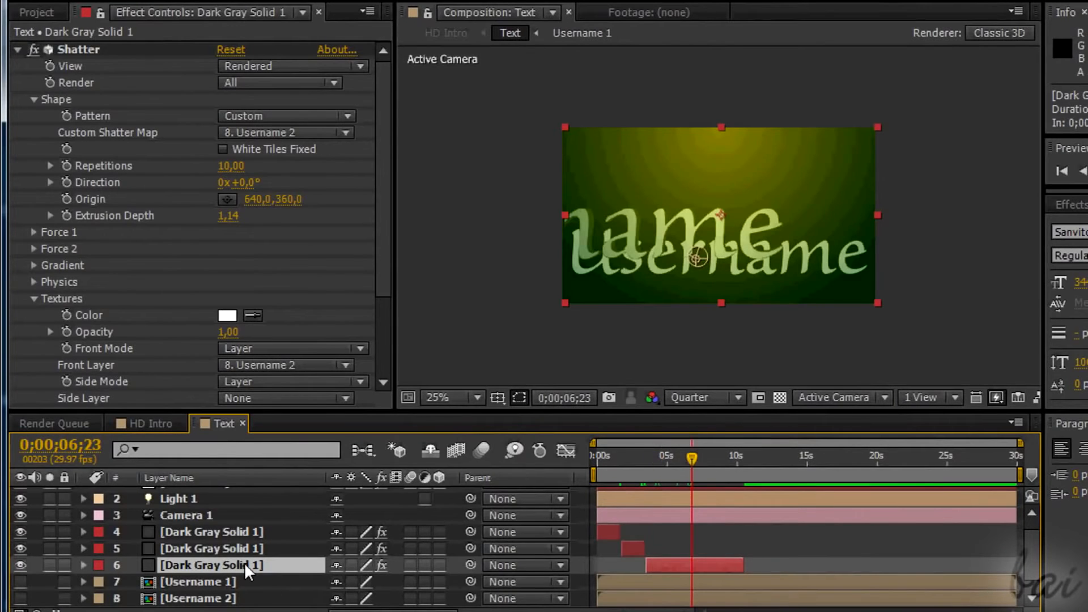
click(346, 133)
click(283, 311)
click(345, 365)
click(330, 542)
scroll(204, 603, down, 1)
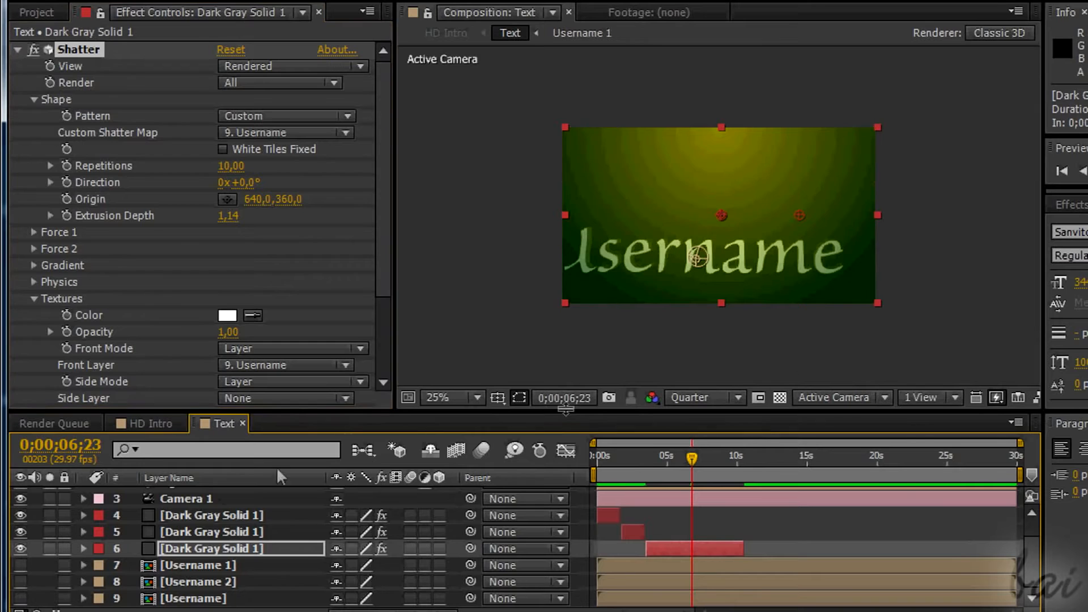
Set Camera 1's Point of Interest X to 667 at 0;00;03;23.
drag(680, 462, 650, 458)
click(84, 499)
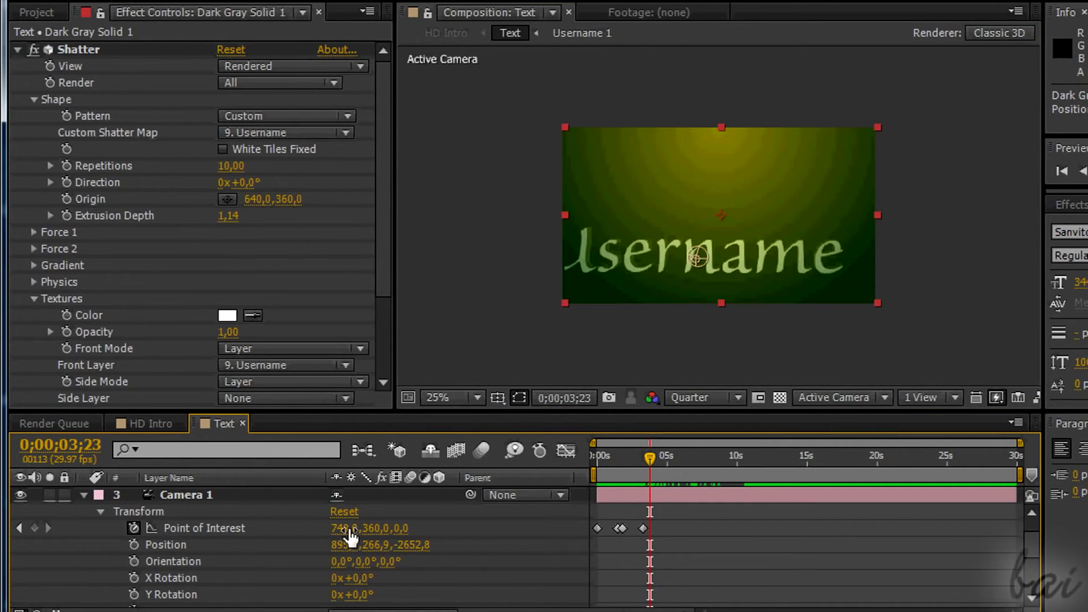
drag(347, 538, 256, 526)
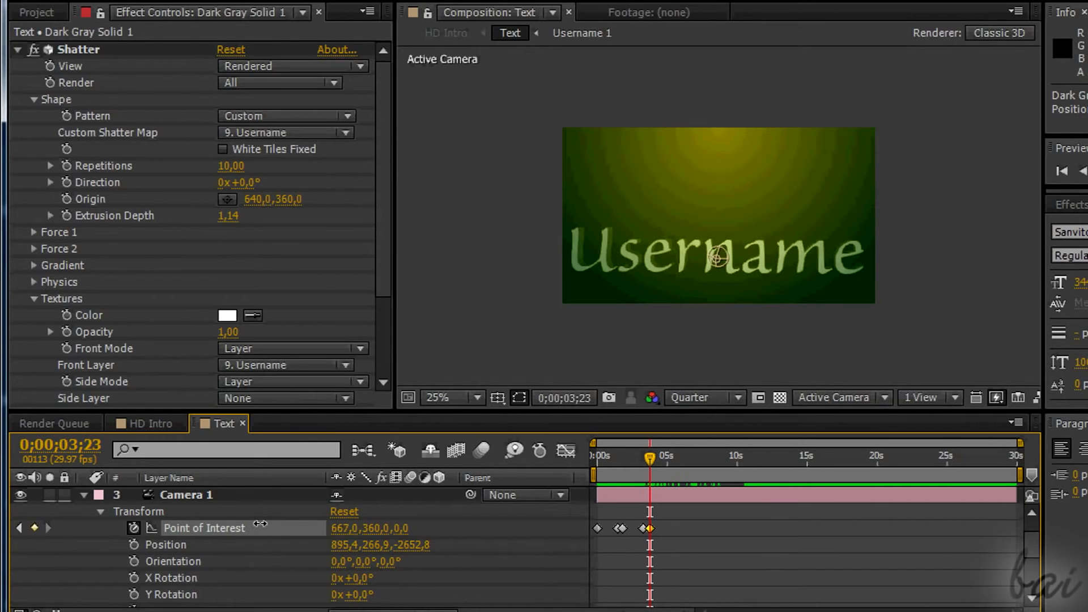
Set Camera 1's Orientation X to 1° and try small changes to its rotation values.
drag(338, 562, 363, 598)
scroll(363, 595, down, 1)
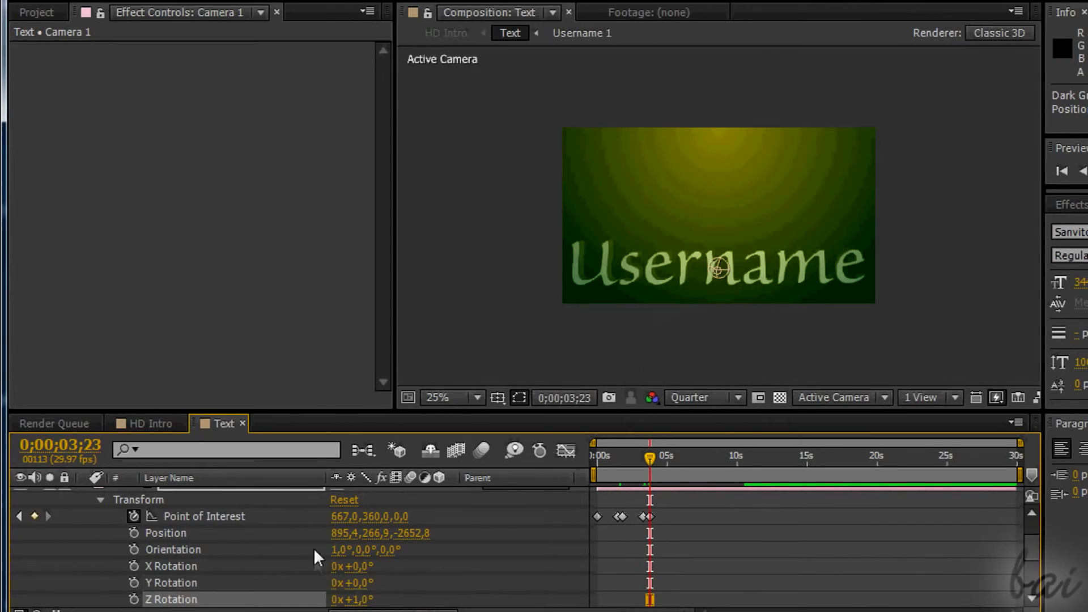
scroll(362, 598, up, 5)
scroll(362, 598, down, 6)
key(ctrl+z)
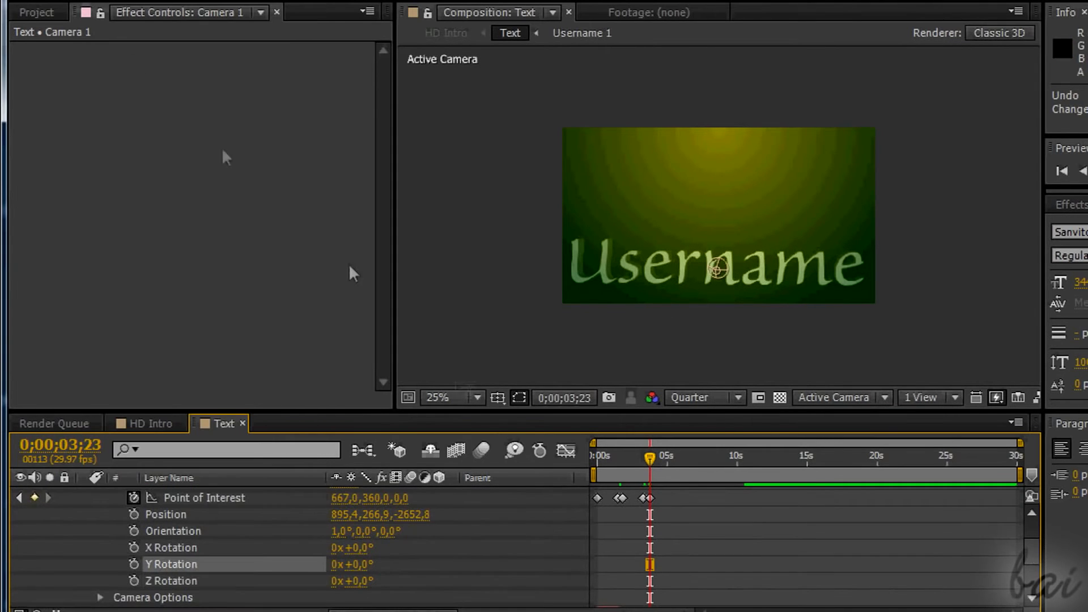
drag(647, 462, 652, 460)
click(134, 581)
mouse_move(350, 581)
mouse_down()
mouse_move(363, 580)
mouse_move(347, 581)
mouse_up()
drag(652, 459, 647, 459)
scroll(647, 459, up, 2)
Keyframe Camera 1's Position at 0;00;03;23, orbiting it to about 659, 2712, -1251, and set its Point of Interest Y to 717.
click(133, 563)
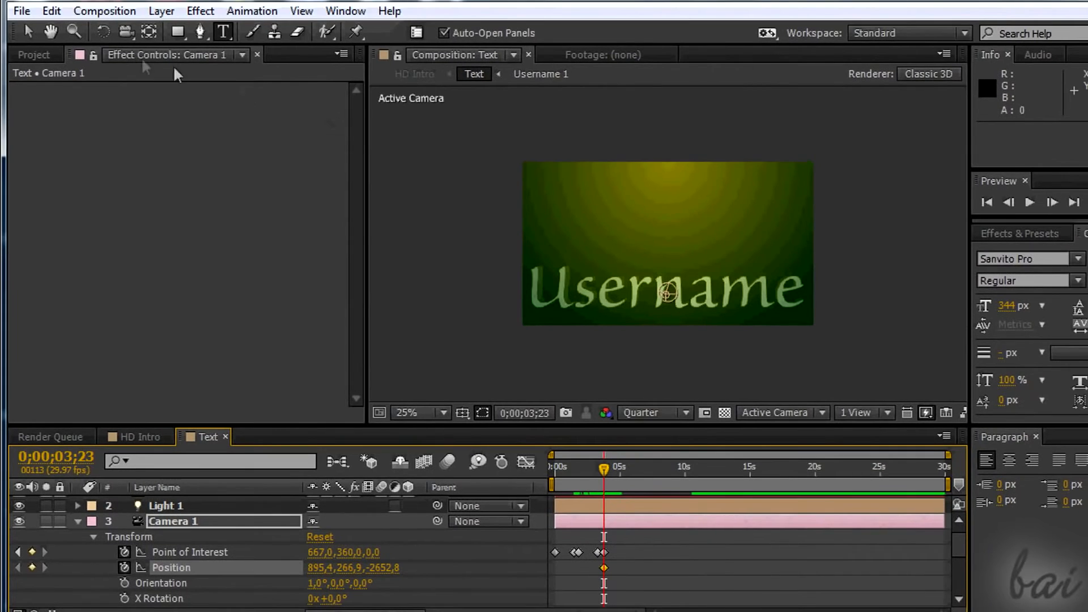
drag(693, 299, 695, 242)
click(604, 551)
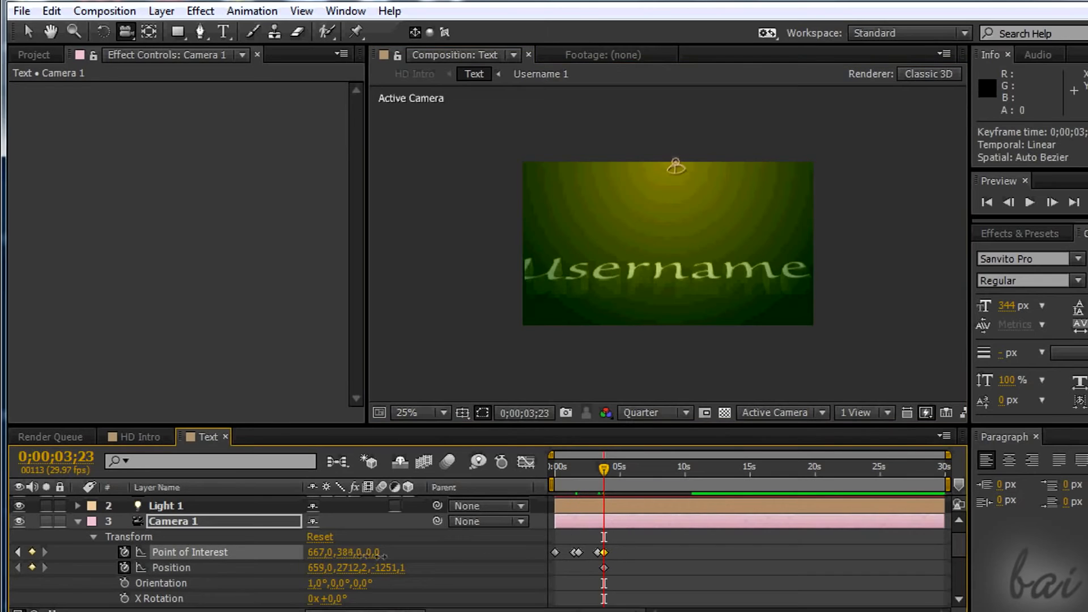
drag(360, 555, 646, 570)
click(603, 568)
At 0;00;06;23, orbit Camera 1 back toward a frontal view of the text and lower its Point of Interest Y value.
drag(604, 471, 643, 475)
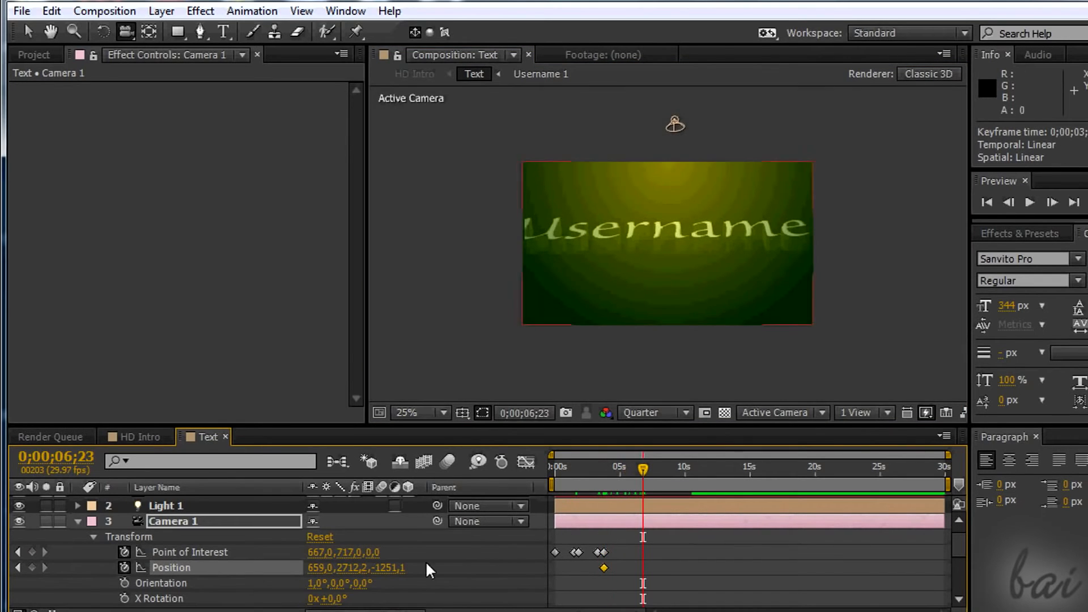
drag(674, 124, 688, 186)
drag(349, 553, 297, 533)
drag(957, 553, 957, 564)
drag(342, 574, 338, 574)
Keyframe one of Camera 1's Camera Options at about 0;00;04;00 and set it to 1800 at about 0;00;06;23.
click(94, 588)
drag(958, 546, 958, 549)
drag(642, 469, 607, 470)
mouse_move(956, 551)
mouse_down()
mouse_move(956, 575)
mouse_move(957, 550)
mouse_up()
click(124, 521)
drag(607, 470, 642, 470)
drag(323, 579, 275, 579)
click(323, 578)
text(1800)
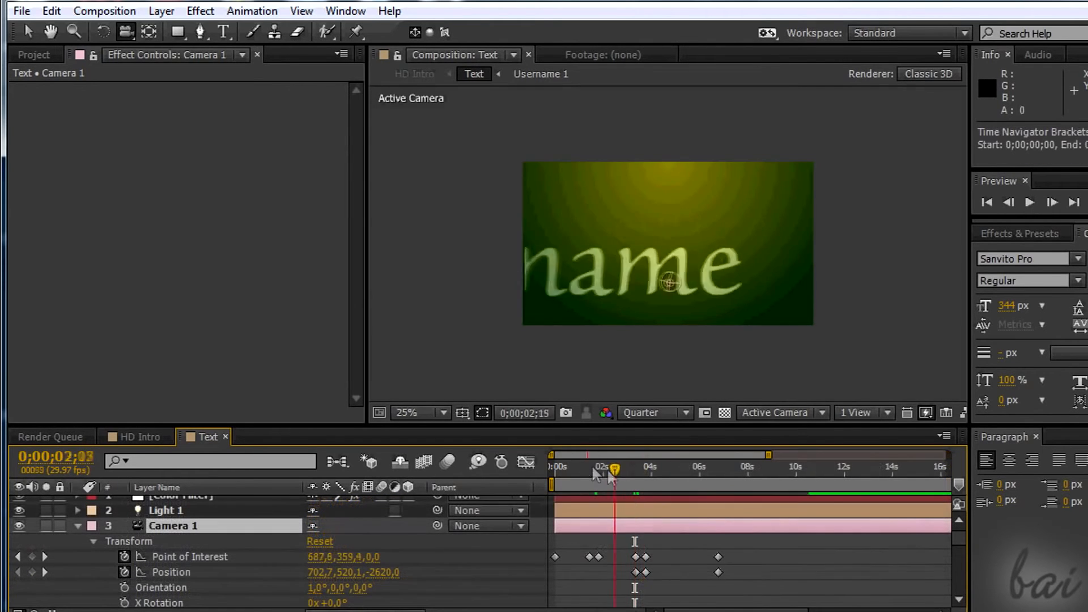
drag(626, 504, 755, 504)
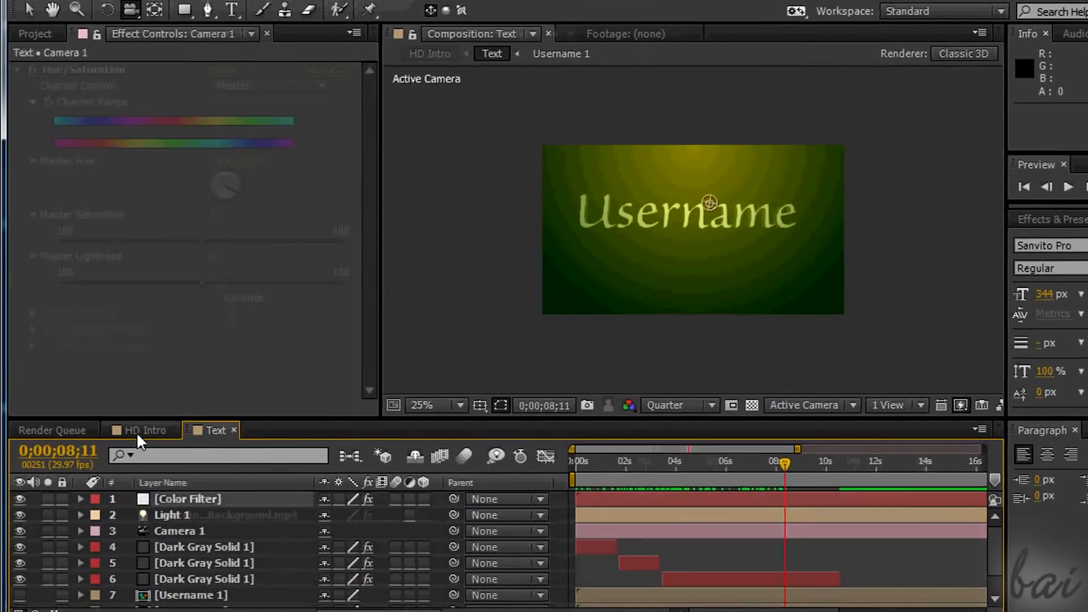
Check the text in HD Intro, and apply CC Radial Fast Blur to the third dark gray solid, shifting its blur center along the word.
click(138, 435)
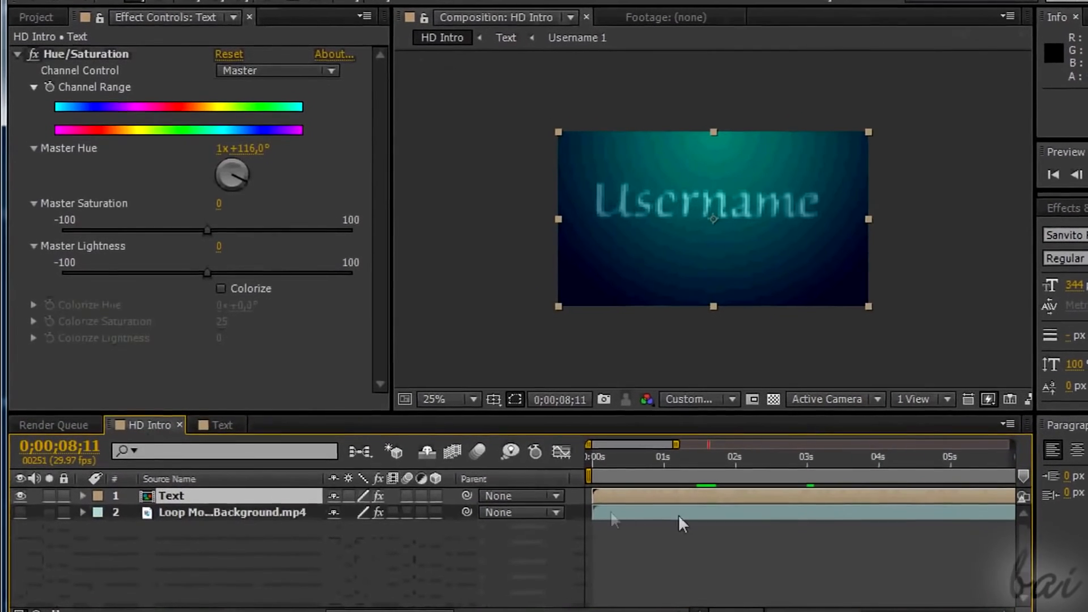
drag(577, 462, 752, 485)
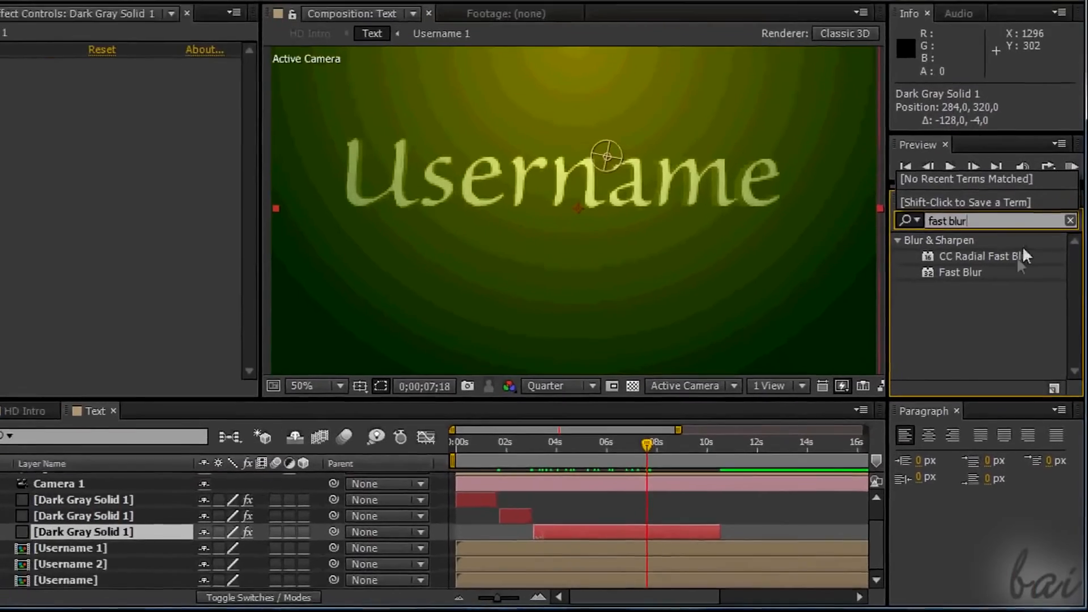
click(1004, 188)
drag(989, 294, 121, 204)
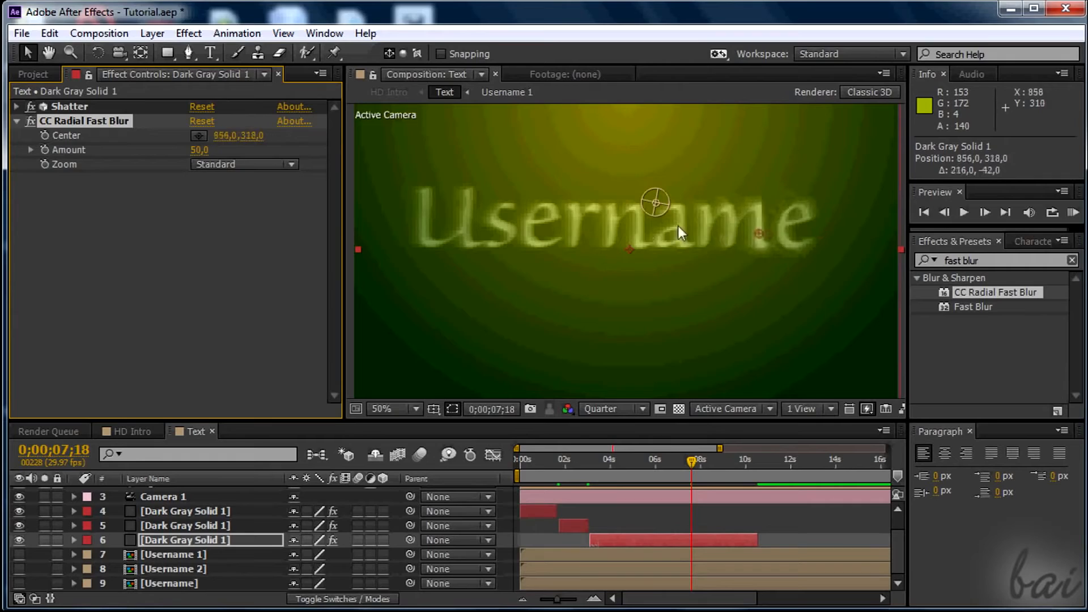
drag(718, 230, 519, 219)
drag(424, 221, 682, 225)
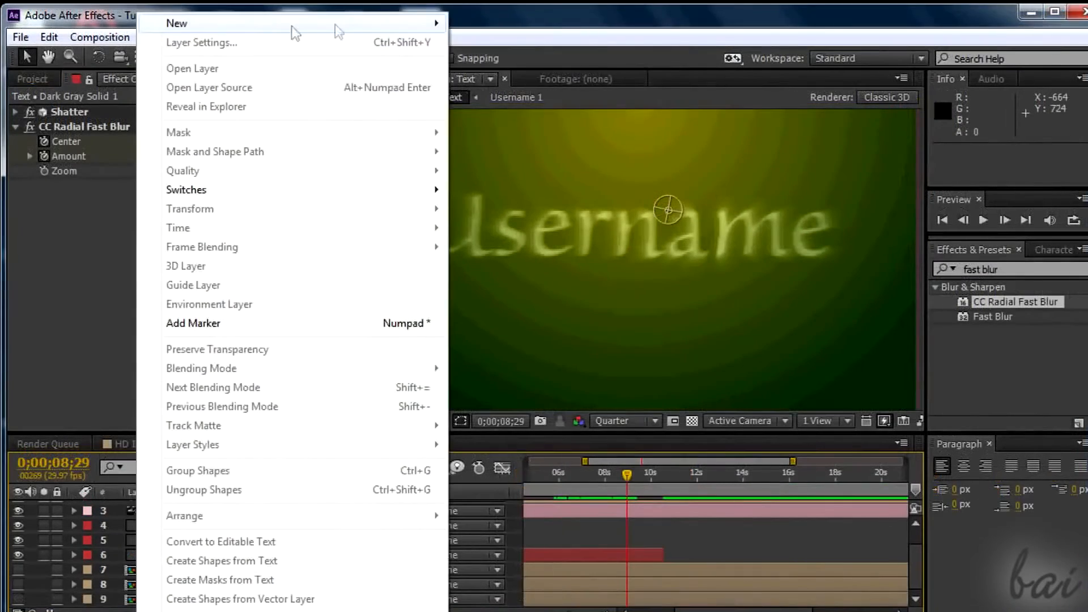
Add a text layer reading "subtitle", set its font size to 115 px and place it centered beneath Username.
mouse_move(406, 25)
click(485, 29)
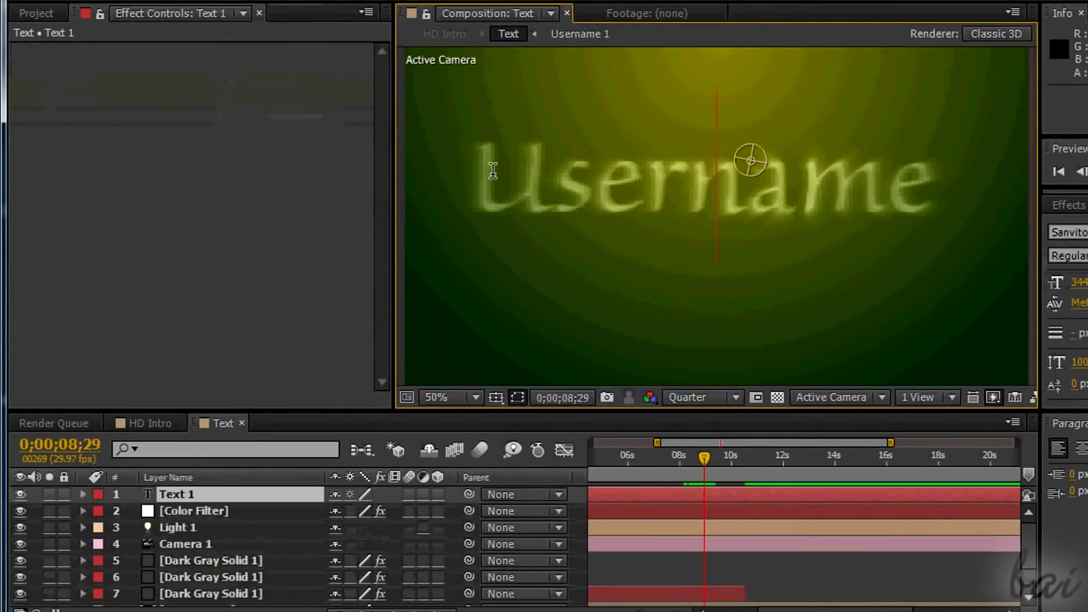
text(sub)
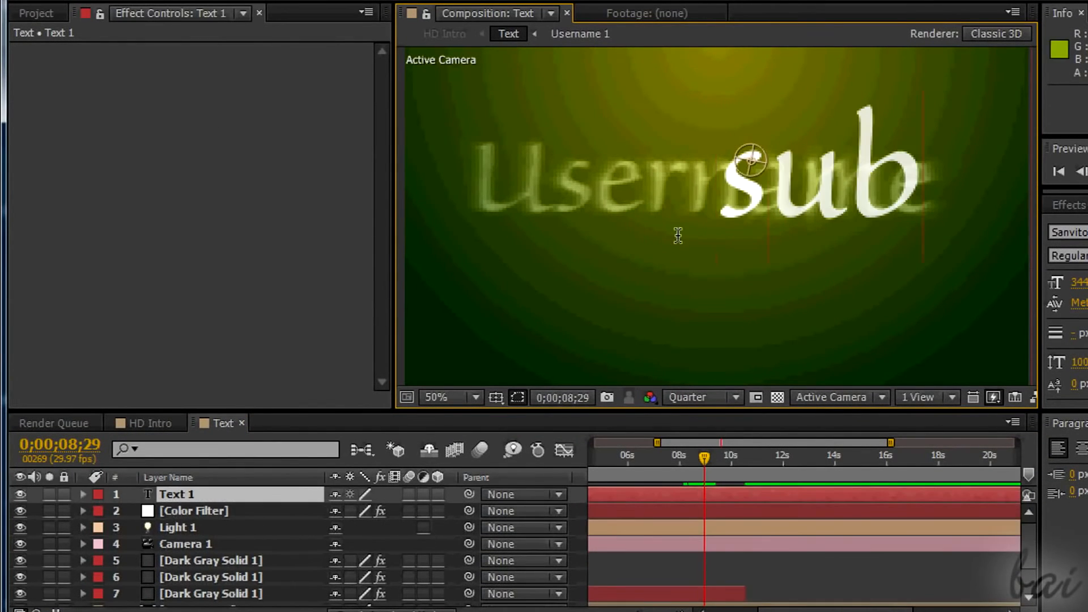
text(title)
scroll(742, 246, down, 2)
key(ctrl+a)
drag(1082, 283, 889, 284)
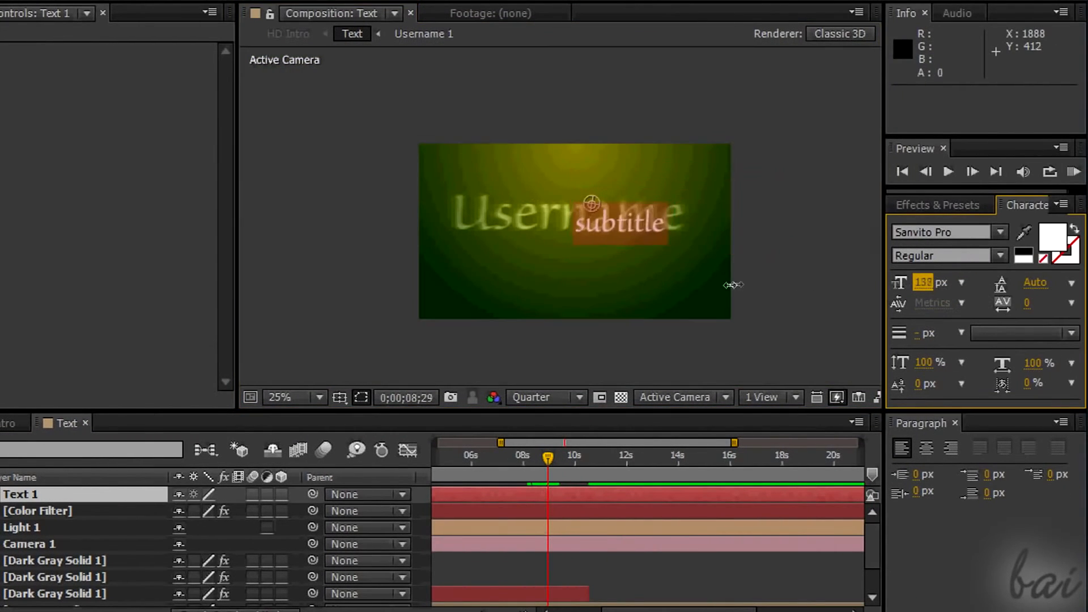
drag(633, 230, 590, 277)
drag(921, 285, 899, 286)
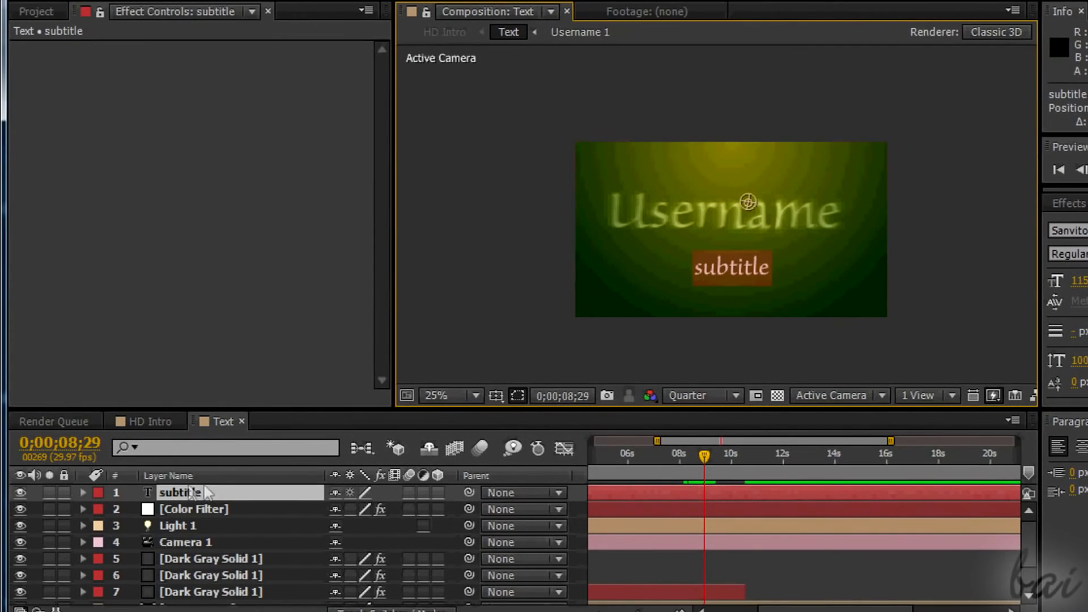
Pre-compose the subtitle text layer.
right_click(54, 494)
click(79, 541)
click(669, 385)
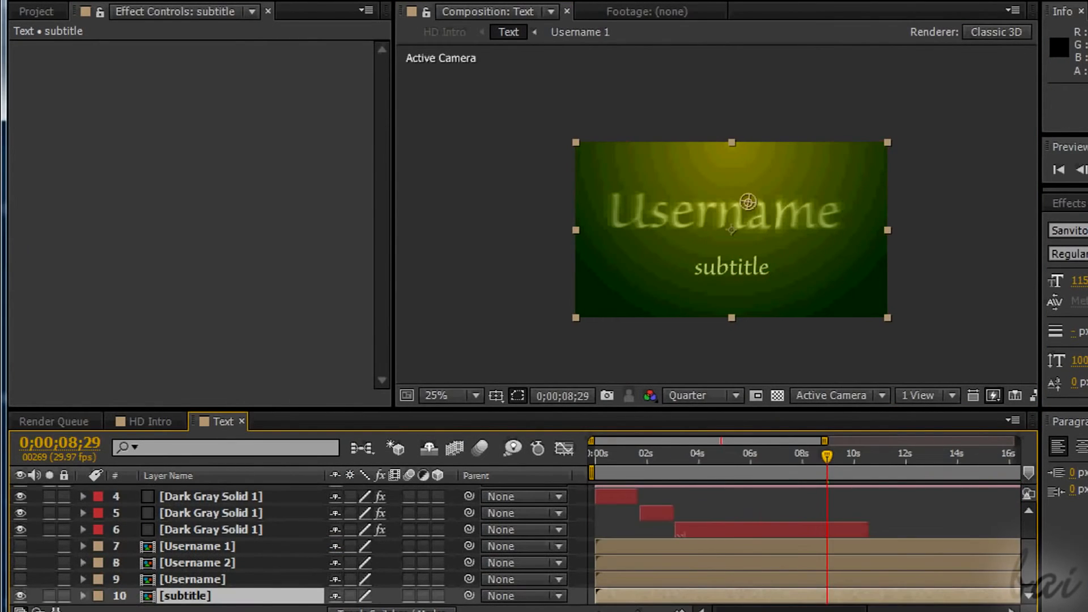
Duplicate the third dark gray solid and rename the lower copy subtitle.
click(214, 531)
click(48, 37)
click(125, 221)
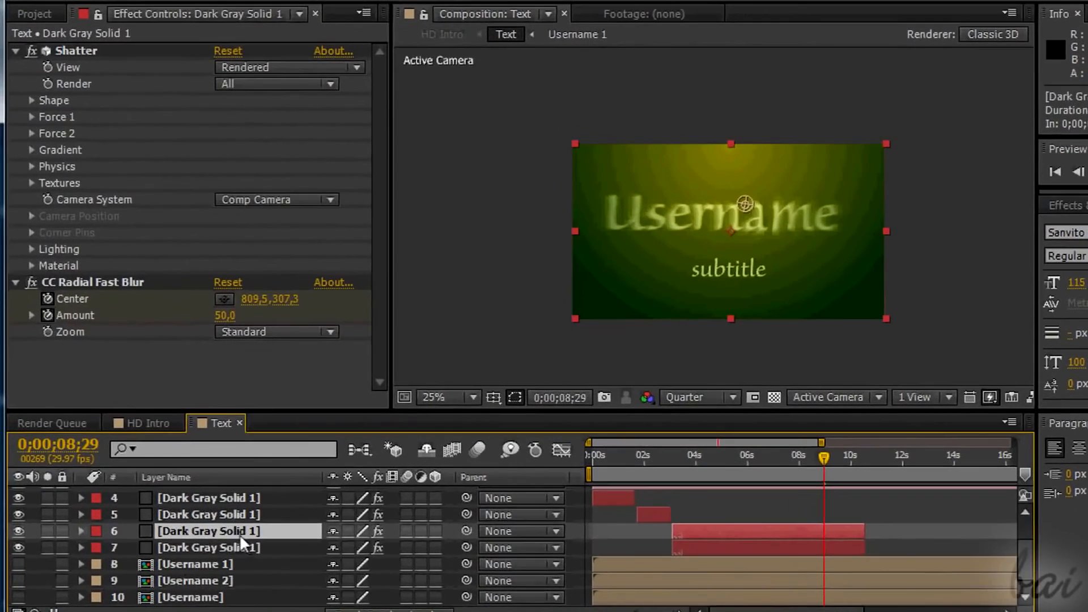
click(242, 546)
key(Return)
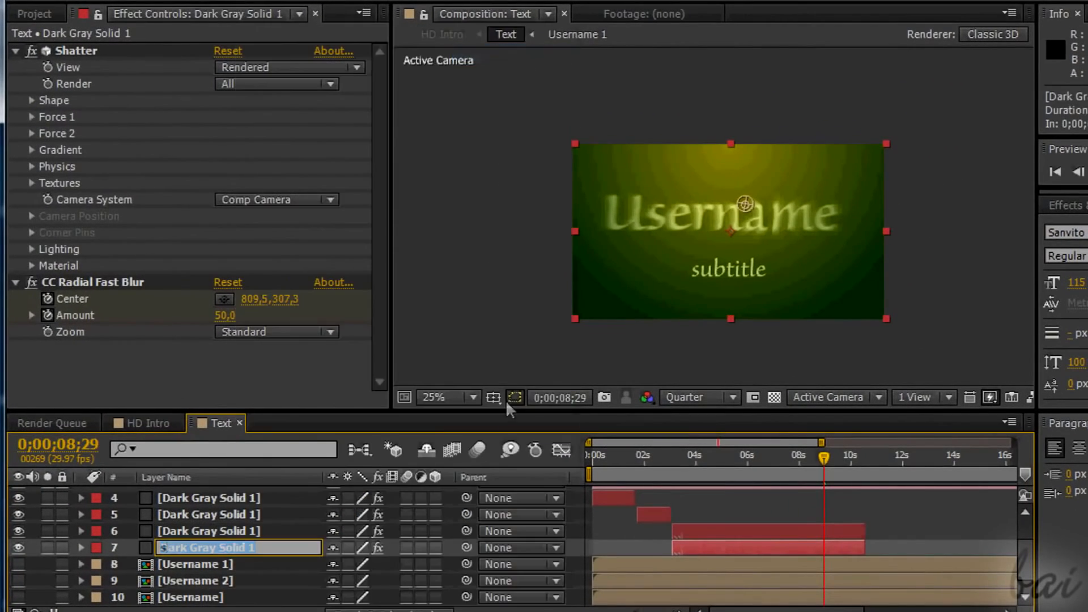
text(subtitle)
key(Return)
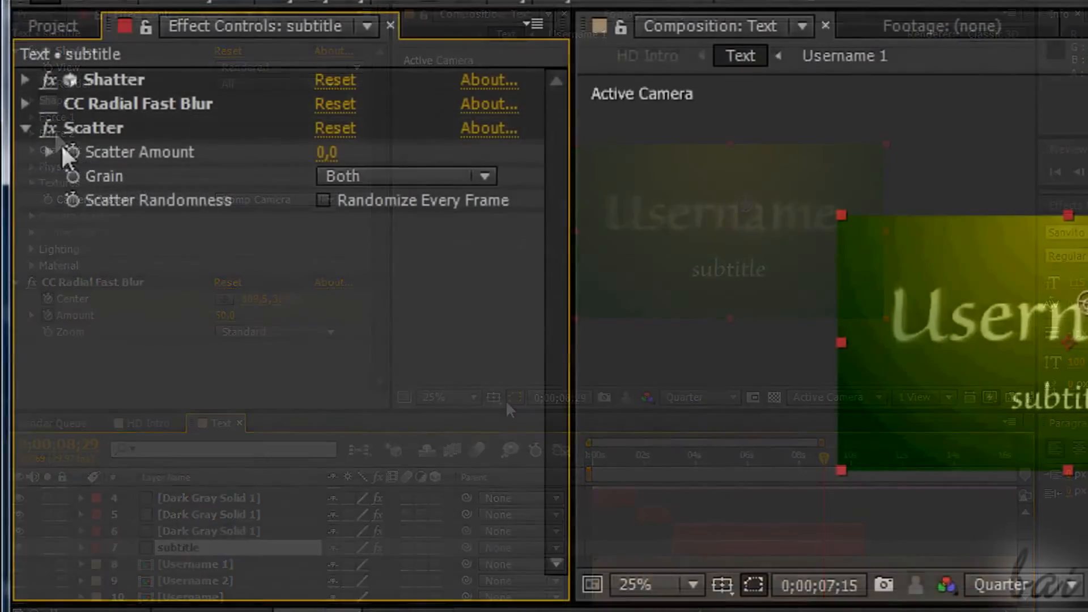
Set the subtitle solid's Shatter Custom Shatter Map and Front Layer texture to the subtitle composition.
click(25, 79)
click(50, 152)
click(497, 201)
click(461, 524)
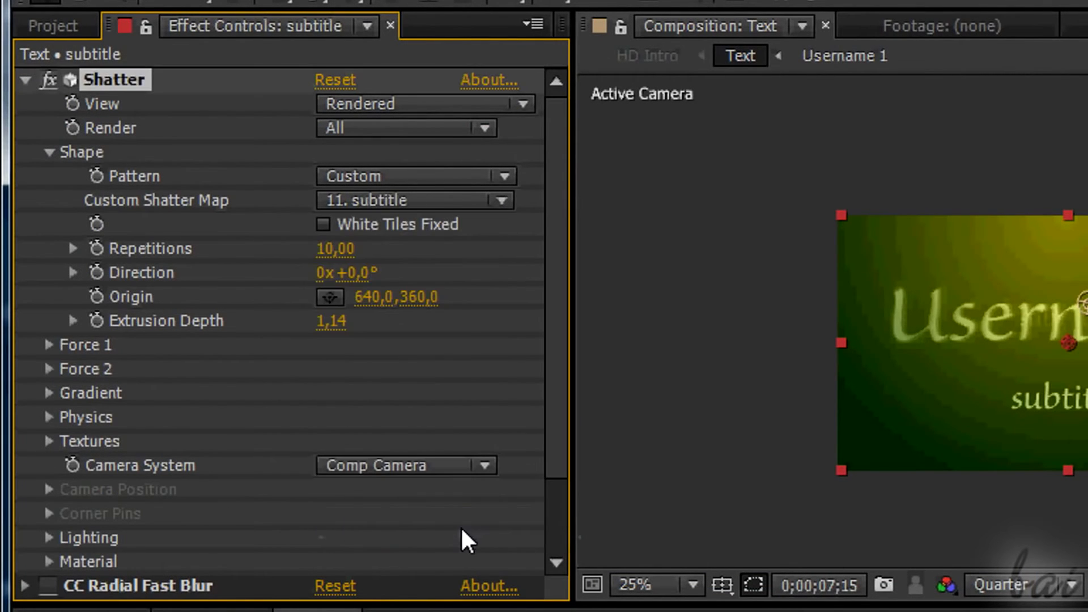
scroll(22, 444, down, 3)
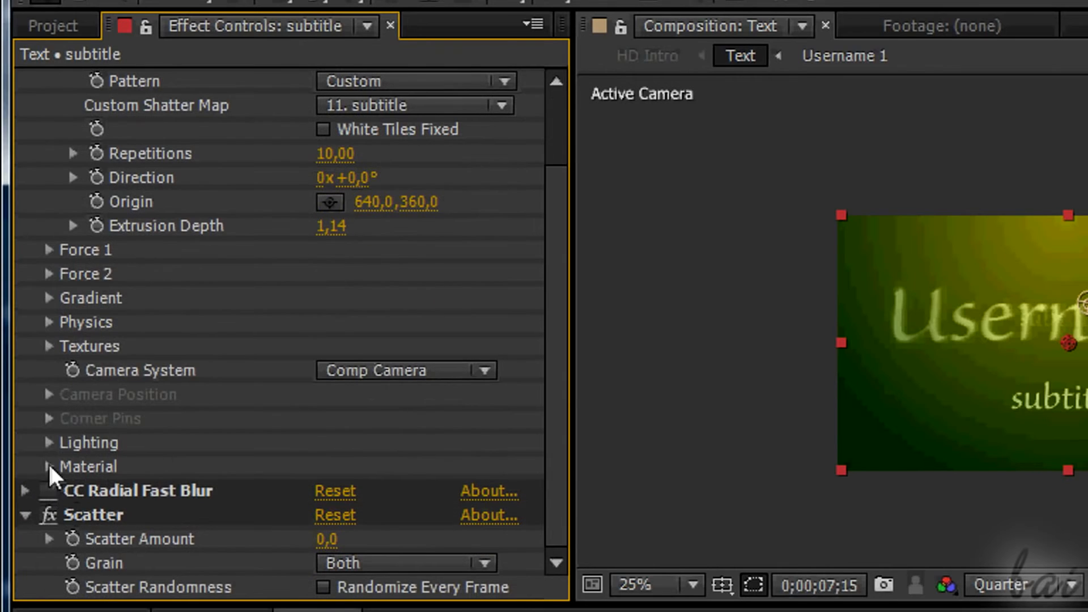
click(50, 347)
click(498, 445)
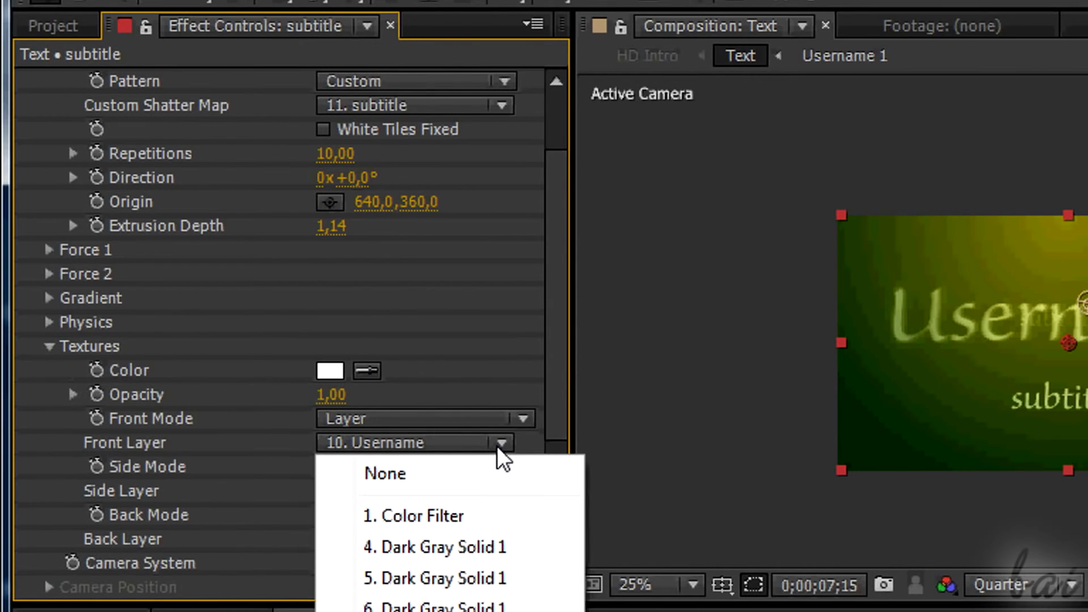
click(445, 610)
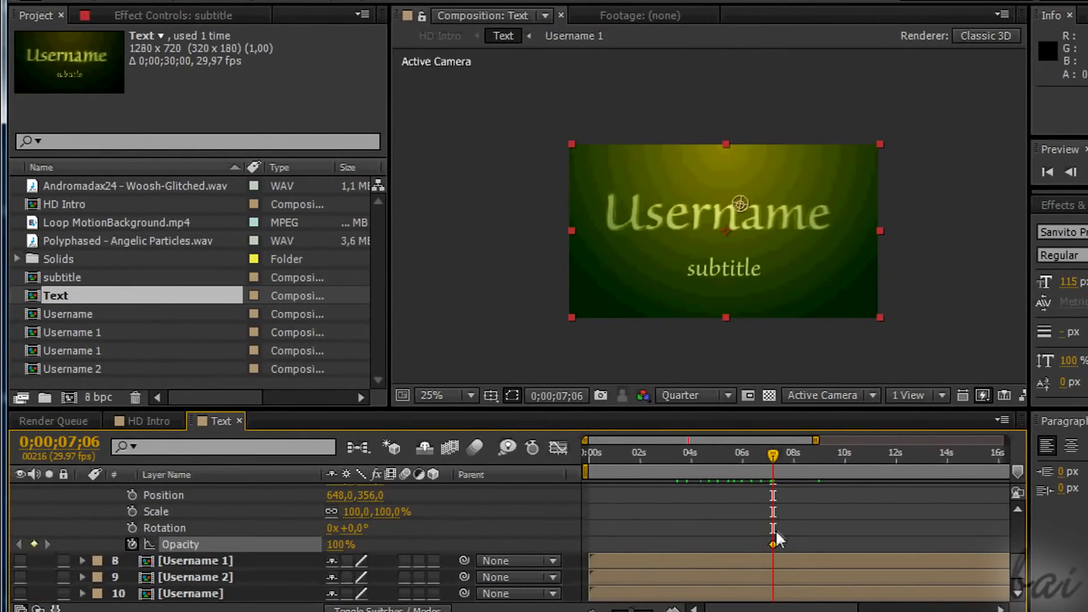
Keyframe the subtitle solid's Opacity to fade in, starting from a lower value near the 6-second mark.
drag(758, 453, 740, 451)
drag(750, 545, 743, 545)
mouse_move(335, 544)
mouse_down()
mouse_move(340, 553)
mouse_move(314, 535)
mouse_up()
drag(746, 456, 751, 458)
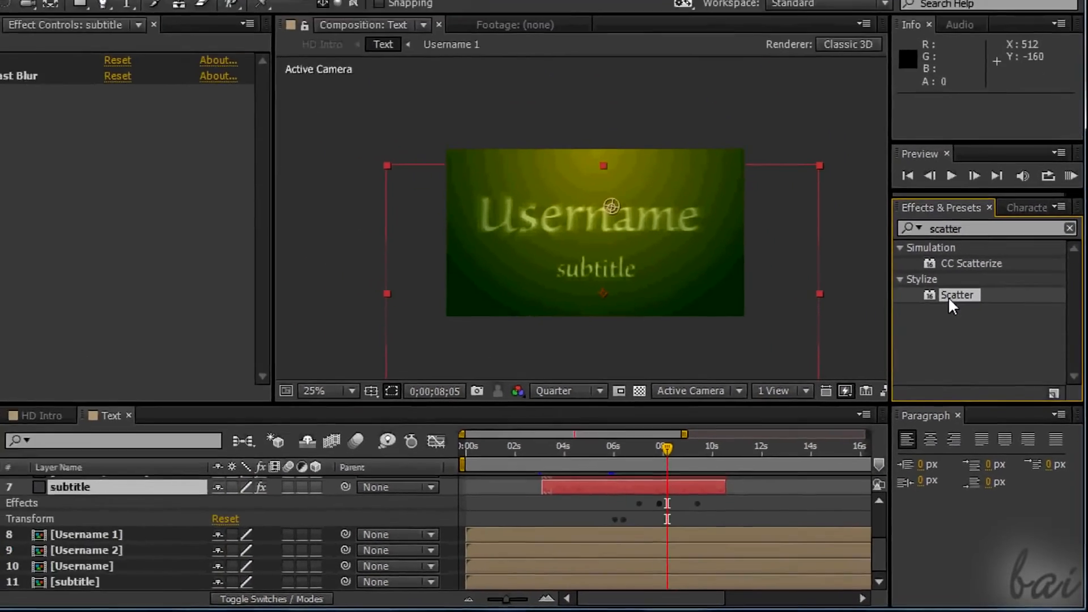
Apply the Scatter effect to the subtitle solid and adjust its Scatter Amount.
drag(921, 200, 296, 156)
drag(526, 290, 320, 429)
drag(193, 506, 179, 549)
drag(172, 531, 172, 532)
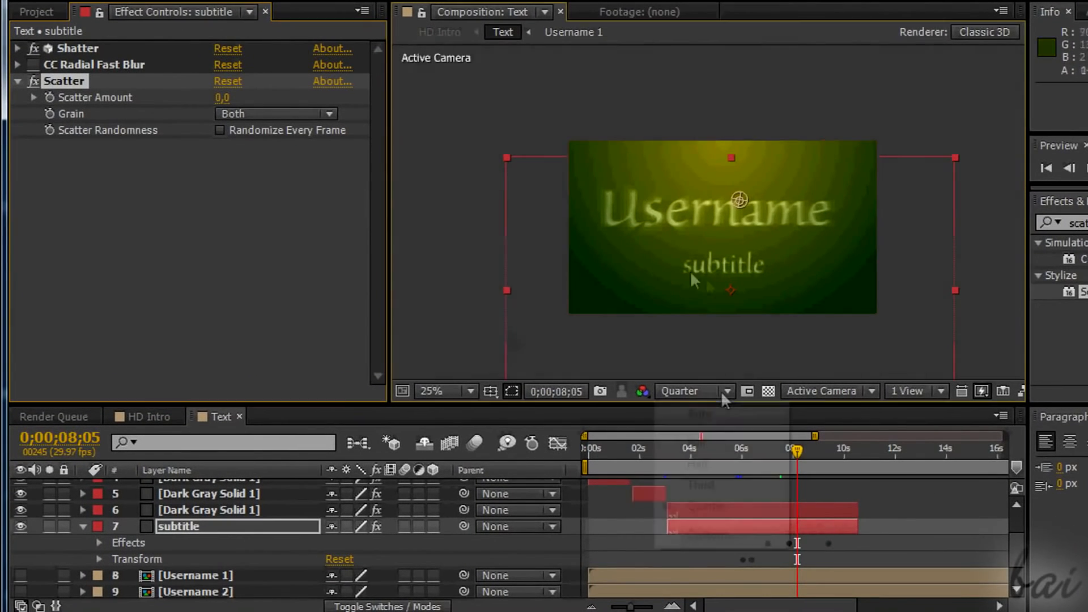
click(698, 441)
key(period)
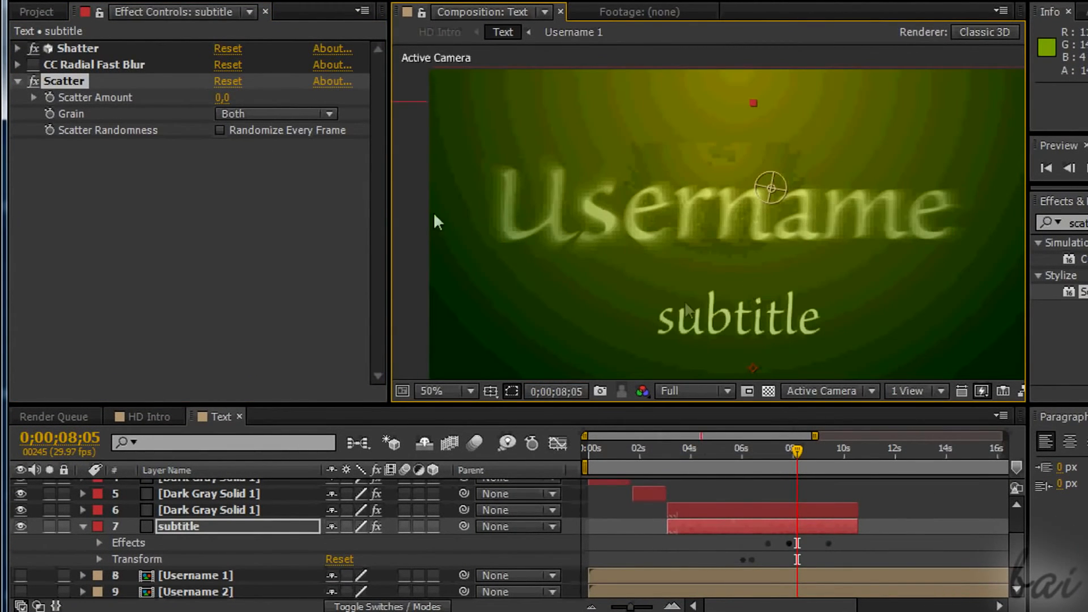
mouse_move(223, 98)
mouse_down()
mouse_move(241, 99)
mouse_move(215, 100)
mouse_up()
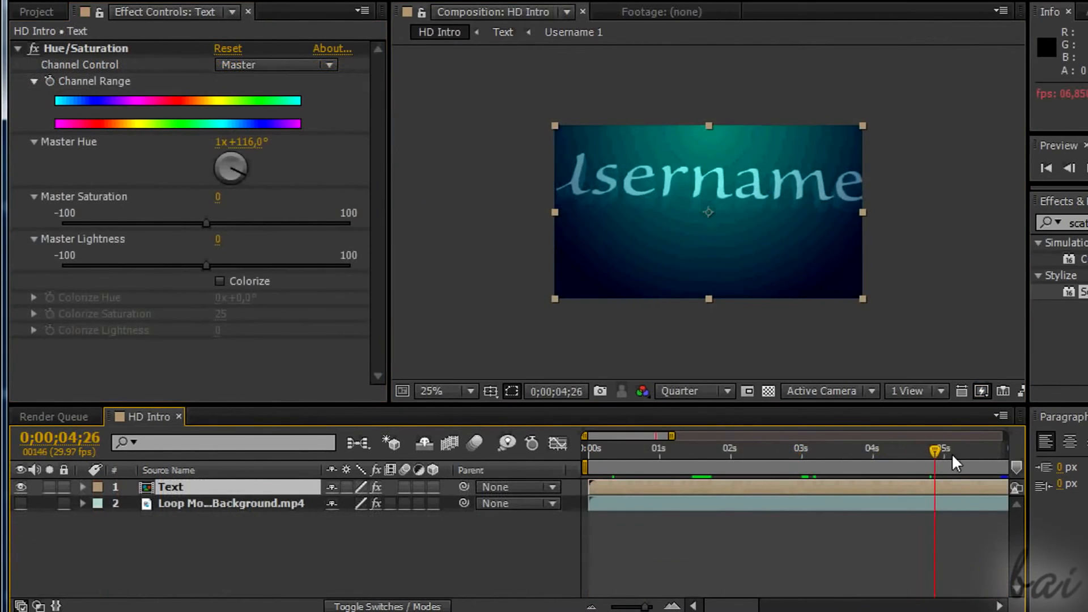
drag(950, 454, 964, 473)
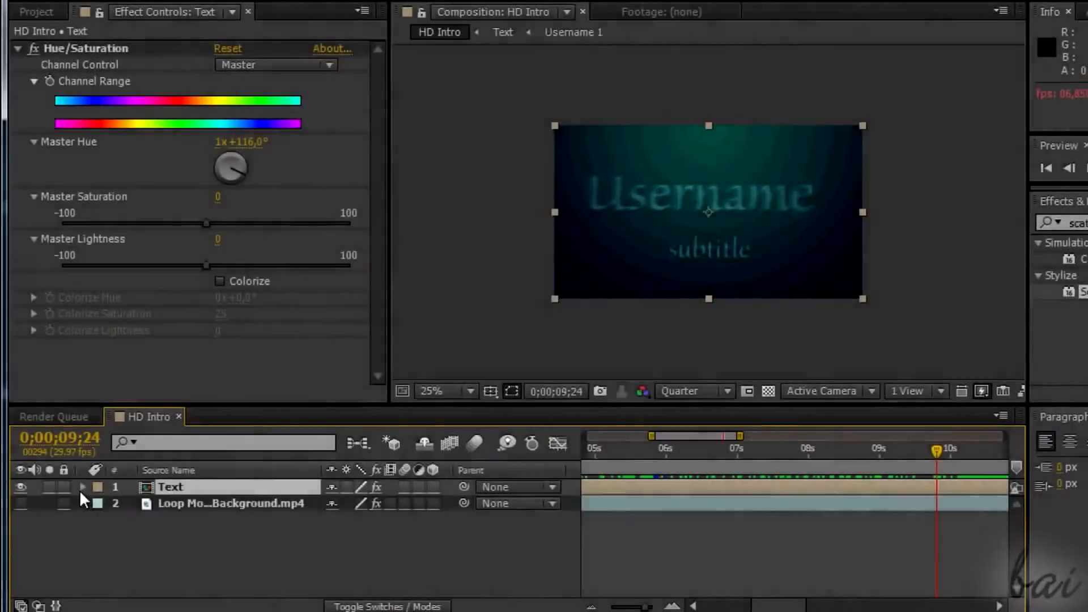
Apply the Scatter effect to the Text layer in HD Intro, with the current time at 0;00;09;17.
click(79, 488)
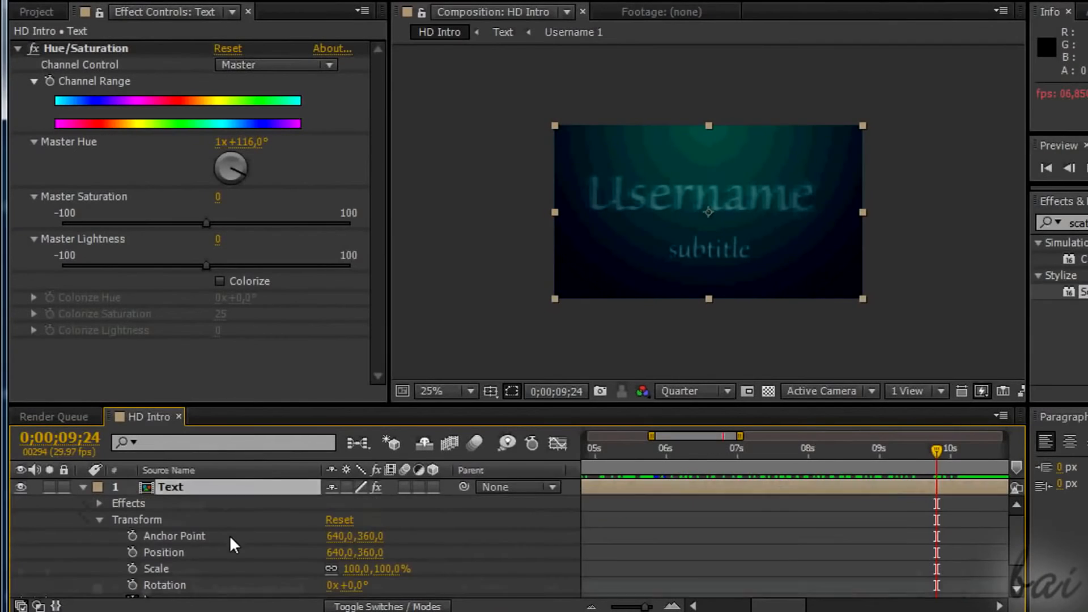
scroll(229, 529, down, 2)
drag(932, 460, 923, 457)
drag(1083, 291, 193, 504)
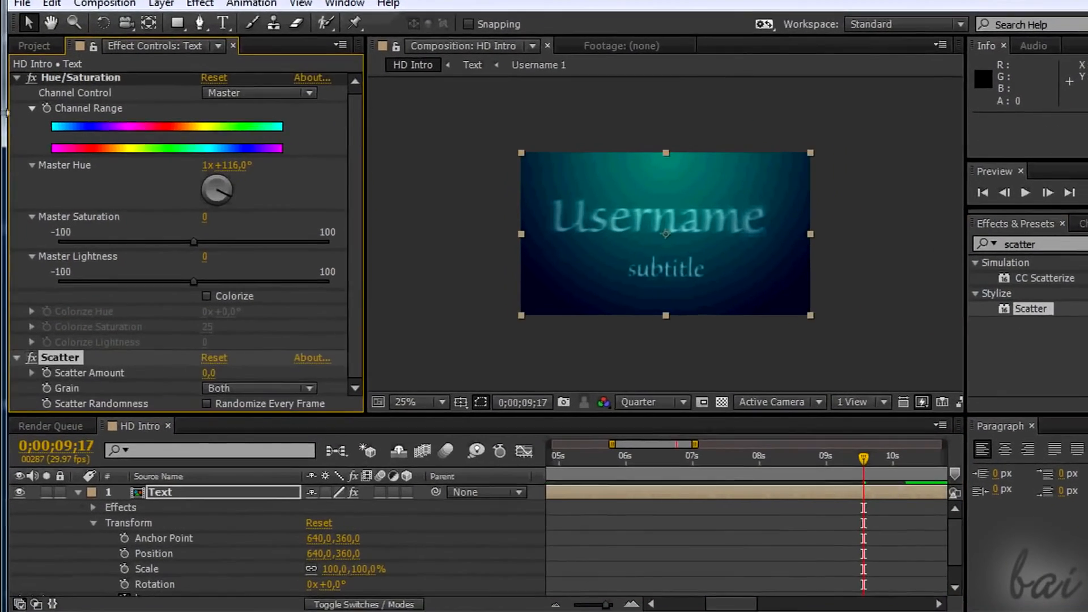
Keyframe the Text layer's Scatter Amount at 0;00;09;17 and set it to 280 at 0;00;10;06.
click(87, 507)
click(115, 541)
scroll(116, 541, down, 1)
click(148, 508)
drag(1020, 541, 1020, 564)
drag(923, 453, 969, 453)
scroll(1021, 558, up, 3)
click(335, 539)
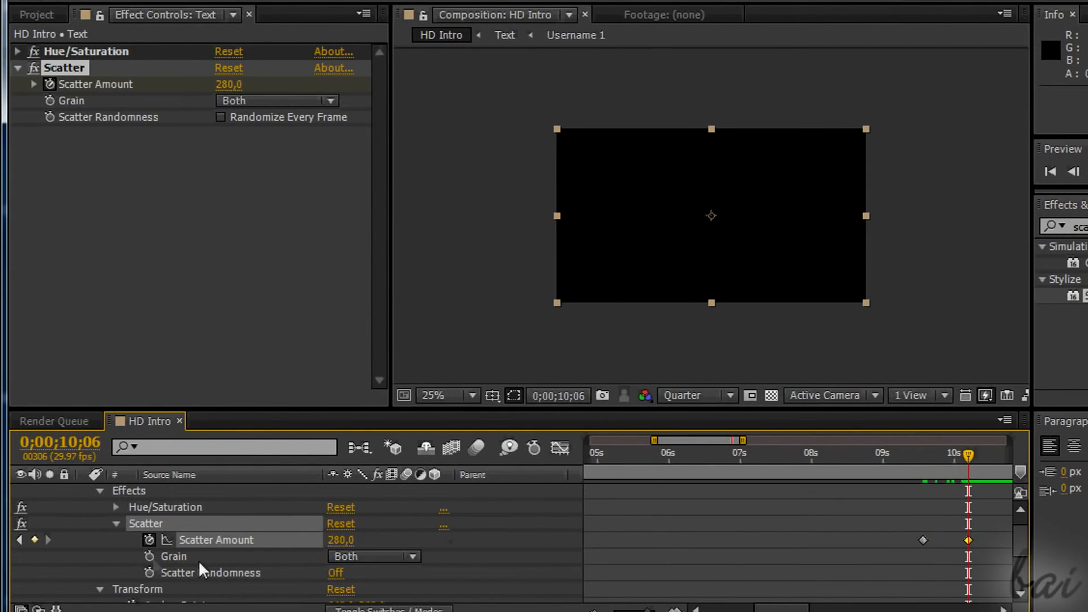
Collapse the Text layer's properties, scrub through its ending scatter, and apply the Scatter effect to the Loop MotionBackground.mp4 layer.
scroll(232, 559, up, 1)
click(101, 507)
click(82, 490)
click(847, 455)
drag(857, 457, 966, 456)
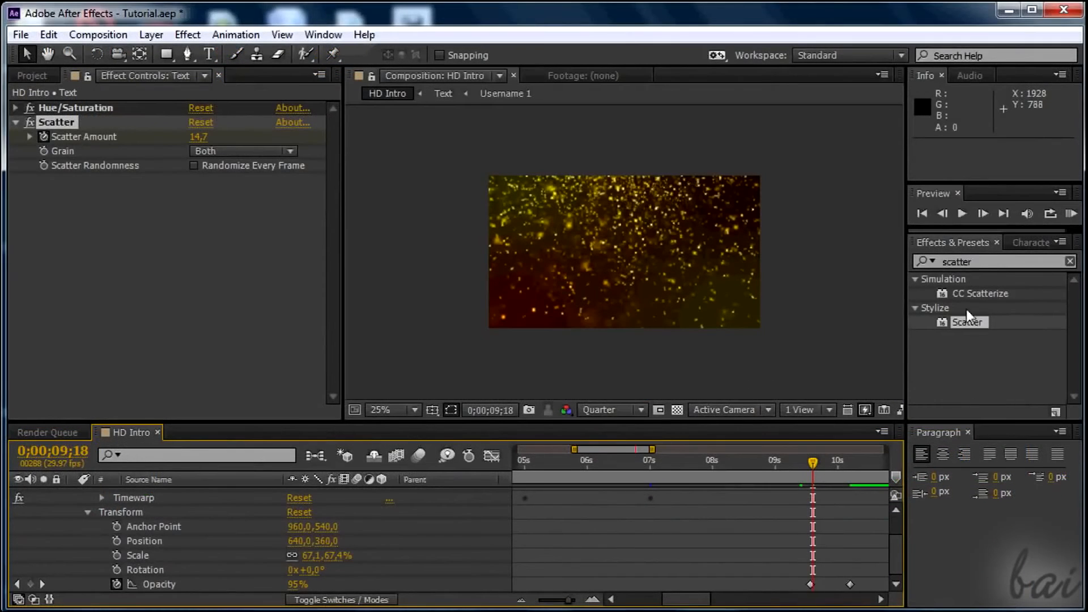
drag(969, 322, 201, 512)
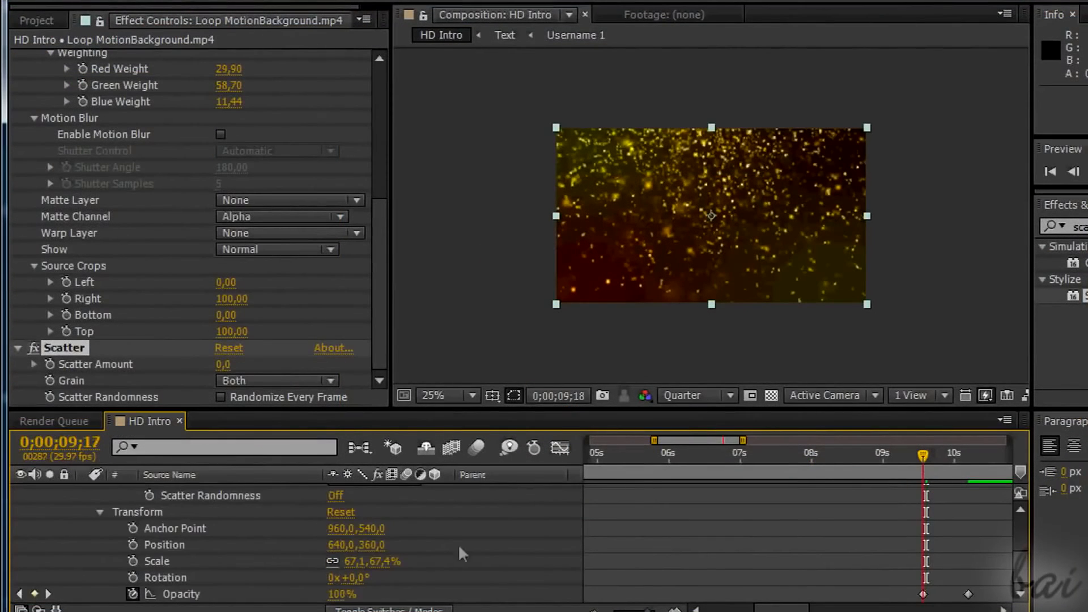
Keyframe the background layer's Scatter Amount at 0;00;09;17 and raise it at 0;00;10;06 so the background scatters out.
scroll(957, 513, up, 3)
click(149, 515)
scroll(937, 477, down, 3)
click(967, 455)
scroll(354, 577, up, 6)
click(335, 561)
key(u)
drag(913, 454, 926, 456)
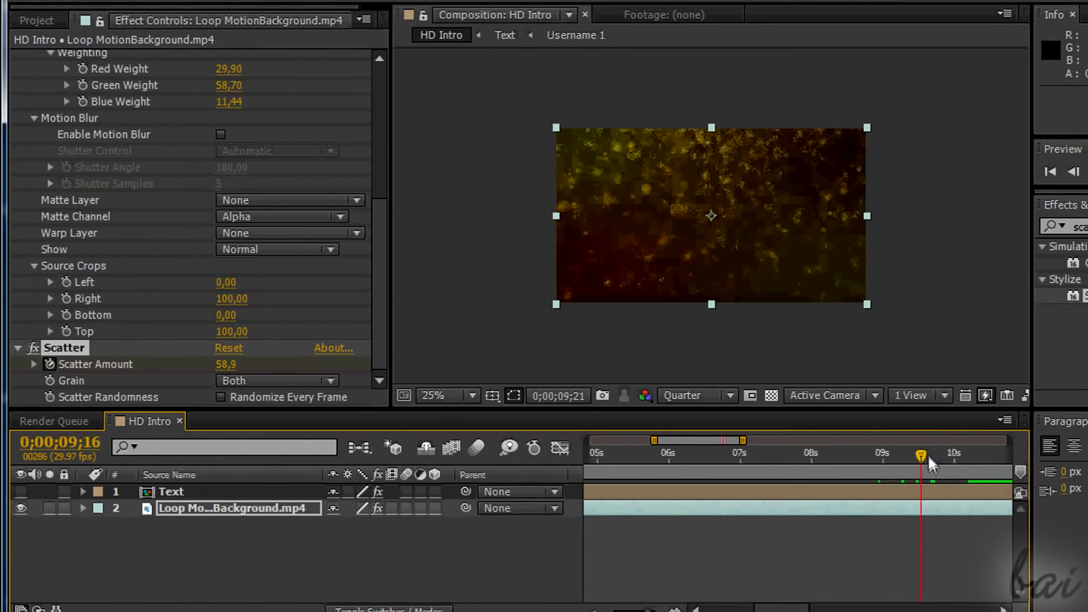
key(Home)
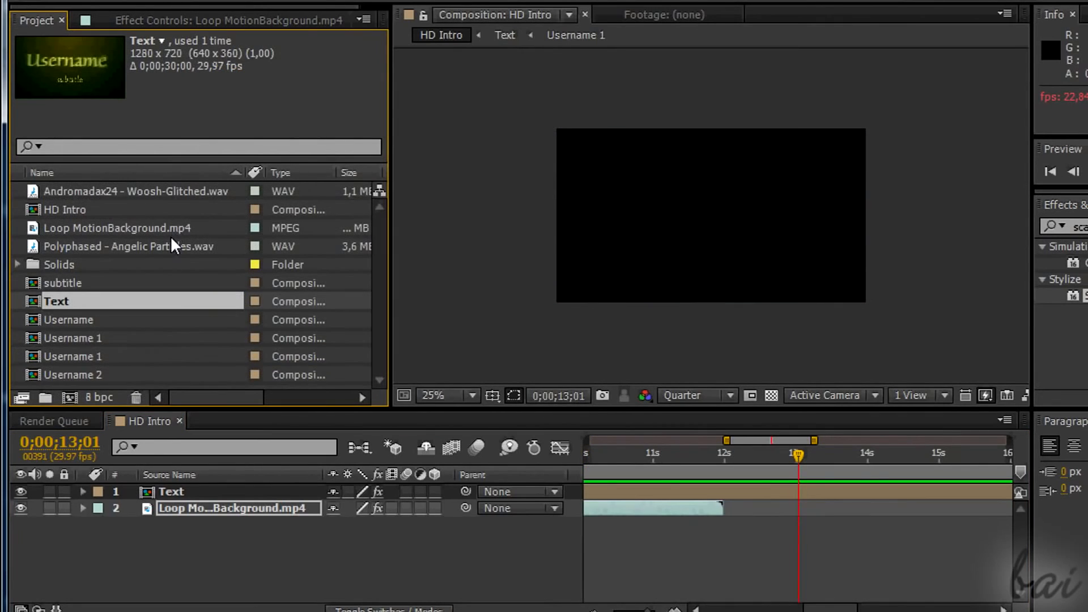
Add Polyphased - Angelic Particles.wav beneath the other layers in HD Intro and reveal its audio waveform.
click(185, 190)
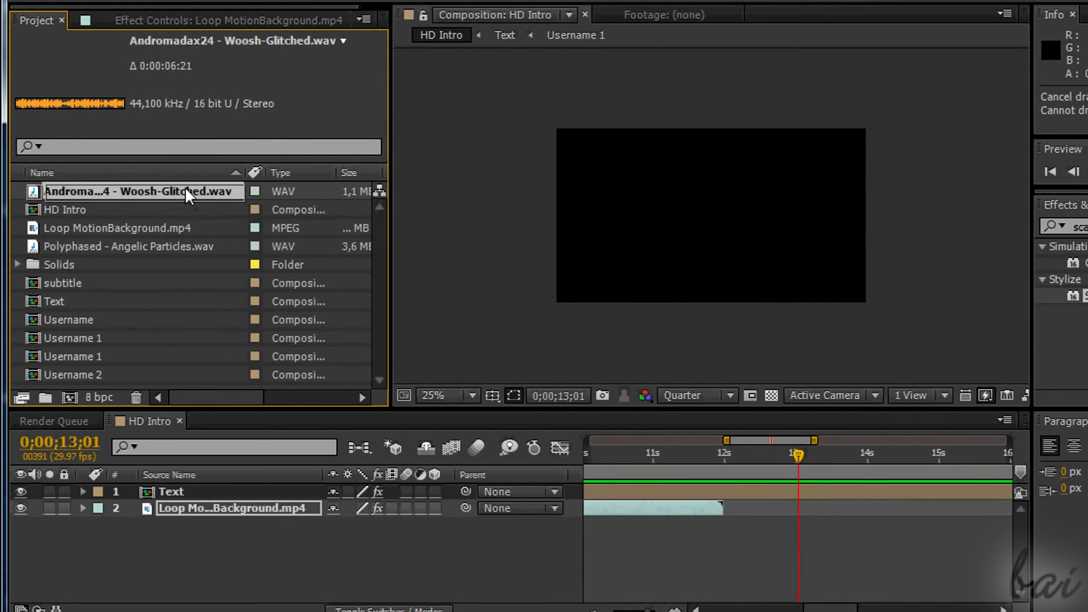
drag(174, 244, 172, 541)
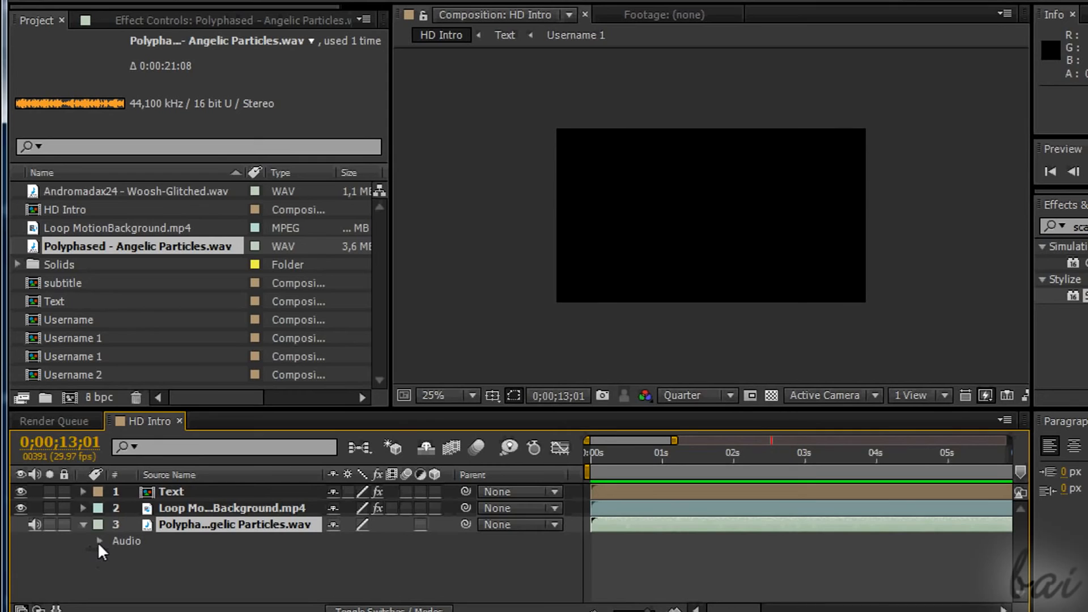
click(99, 541)
click(116, 574)
key(Home)
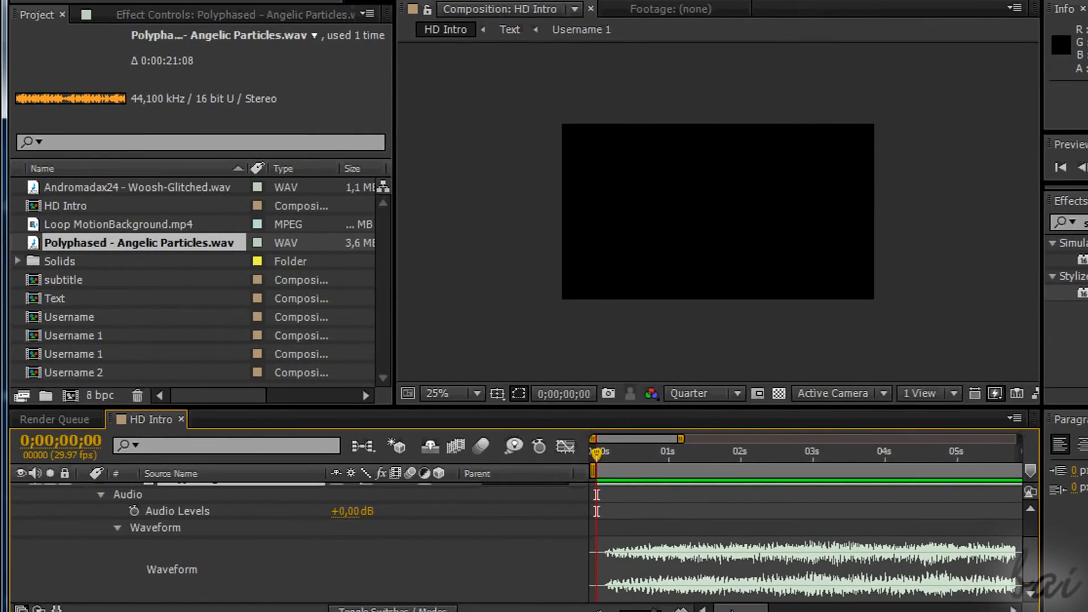
Keyframe the Angelic Particles layer's Audio Levels at about 9.6 seconds and lower them to -28 dB at 0;00;10;06.
drag(738, 609, 801, 610)
scroll(107, 510, up, 3)
click(84, 507)
scroll(107, 510, down, 1)
drag(819, 452, 821, 450)
mouse_move(1030, 533)
mouse_down()
mouse_move(1030, 582)
mouse_move(1030, 535)
mouse_up()
click(134, 511)
drag(822, 452, 869, 453)
drag(1029, 543, 1030, 575)
drag(351, 511, 295, 533)
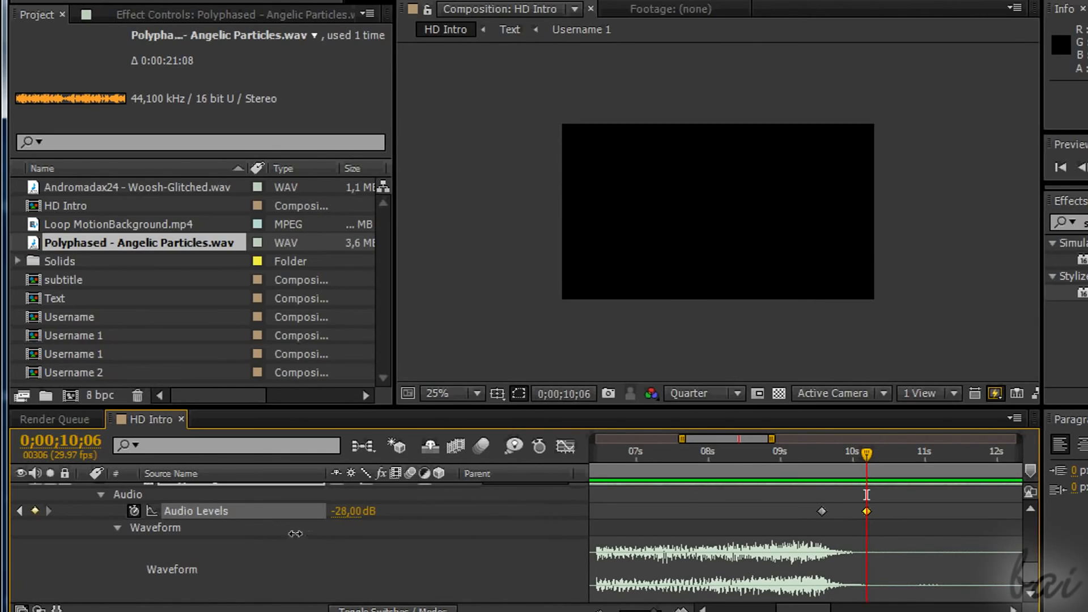
Move the first Audio Levels keyframe earlier, to about 9.4 seconds, and preview the composition with sound.
mouse_move(821, 511)
mouse_down()
mouse_move(794, 512)
mouse_move(808, 511)
mouse_up()
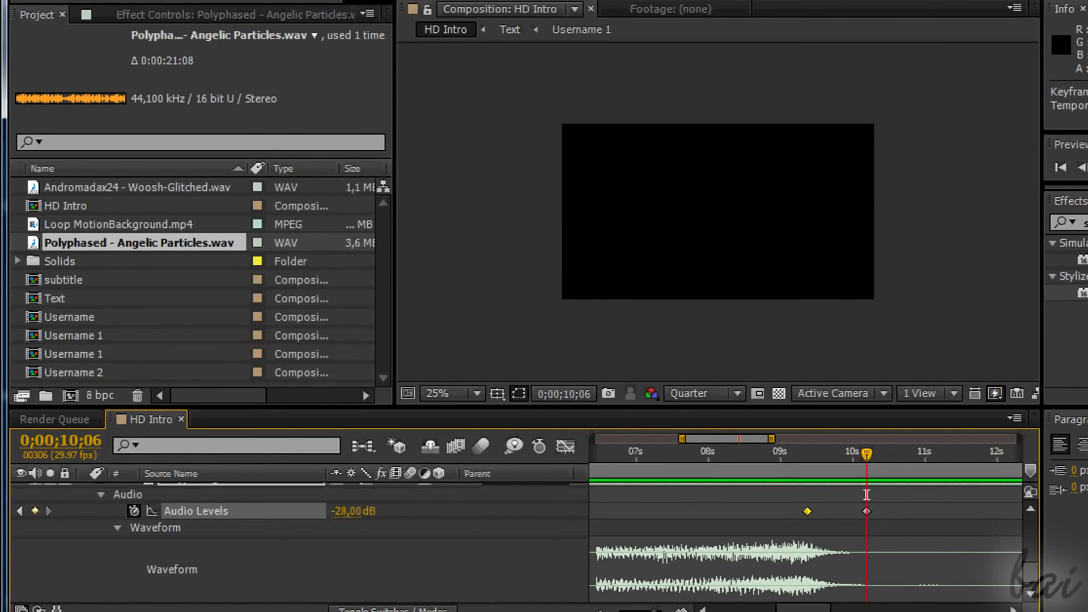
scroll(170, 558, up, 3)
scroll(140, 533, up, 4)
scroll(848, 572, down, 6)
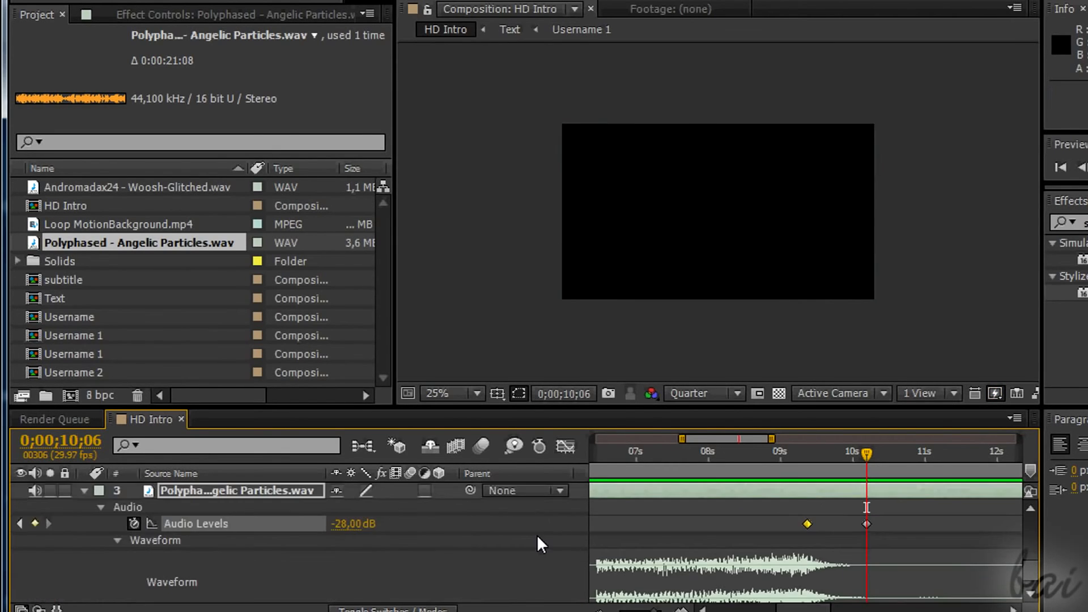
key(space)
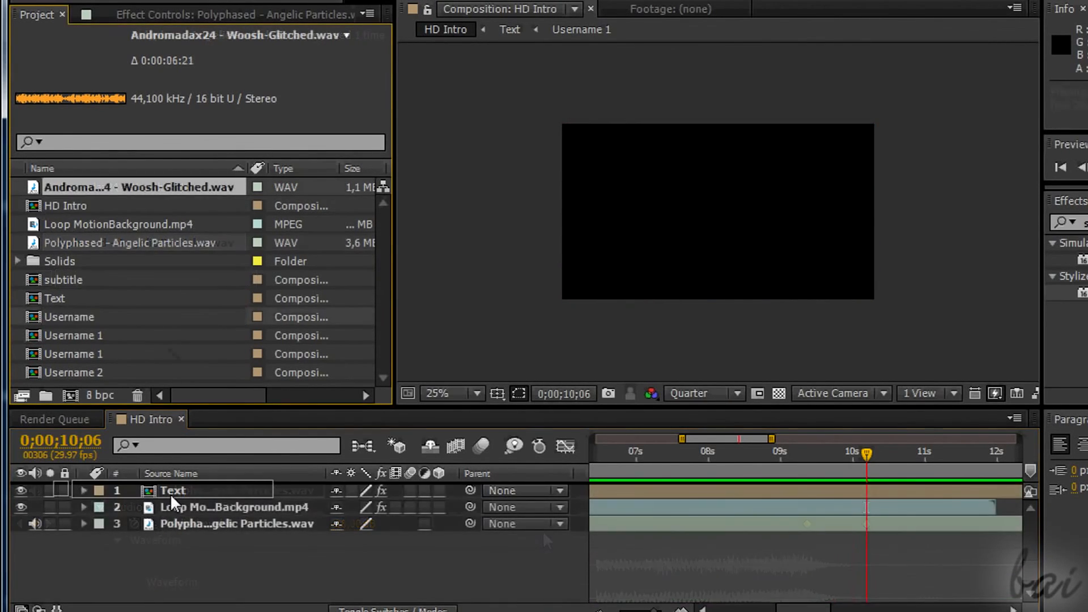
Add Andromadax24 - Woosh-Glitched.wav as the lowest layer of HD Intro and reveal its audio waveform.
drag(136, 187, 179, 541)
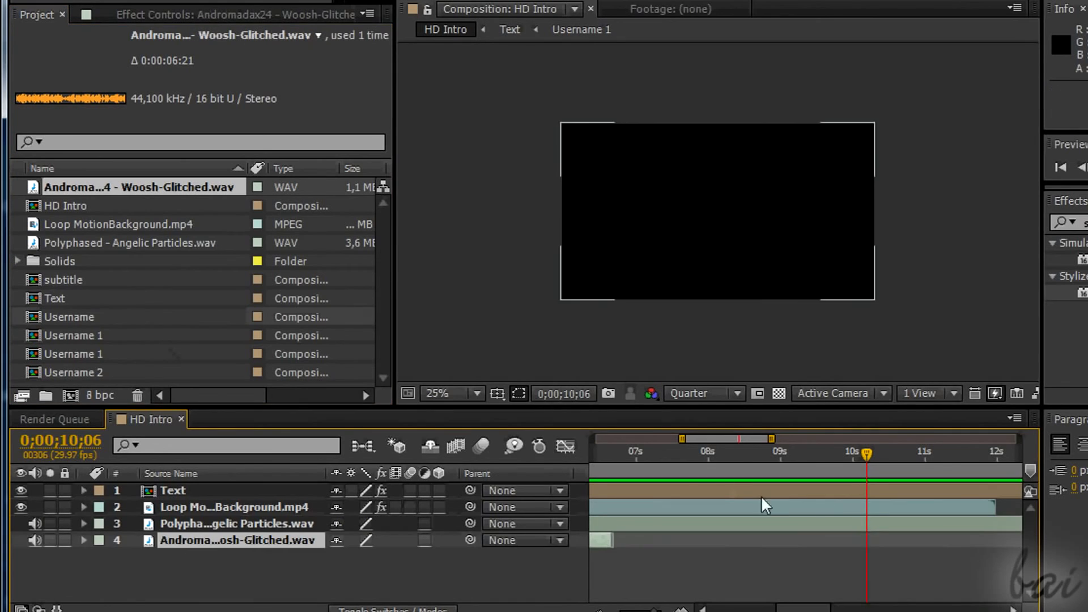
key(Home)
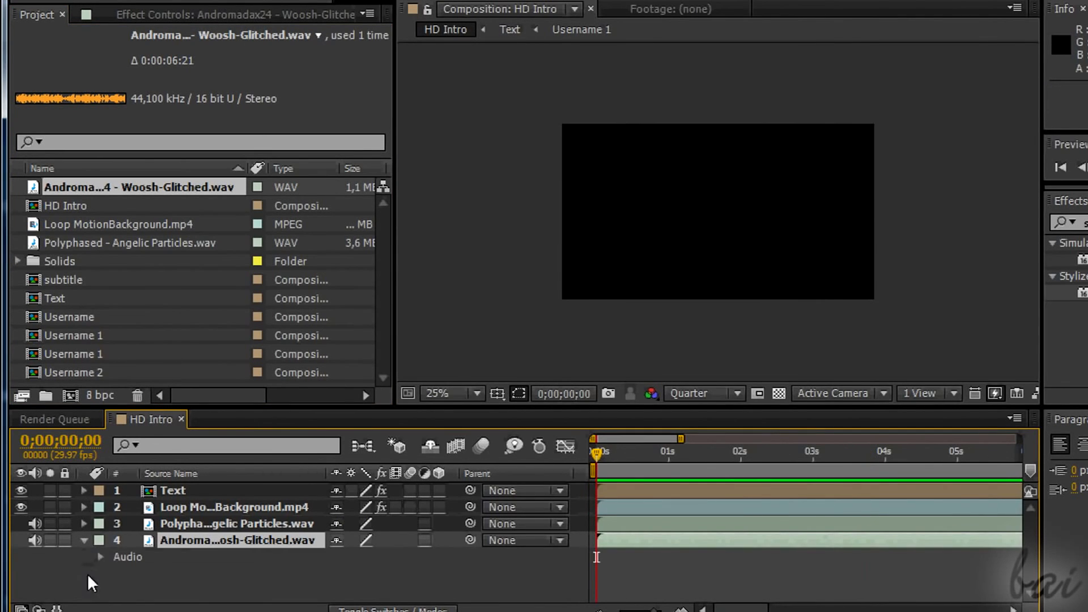
click(100, 556)
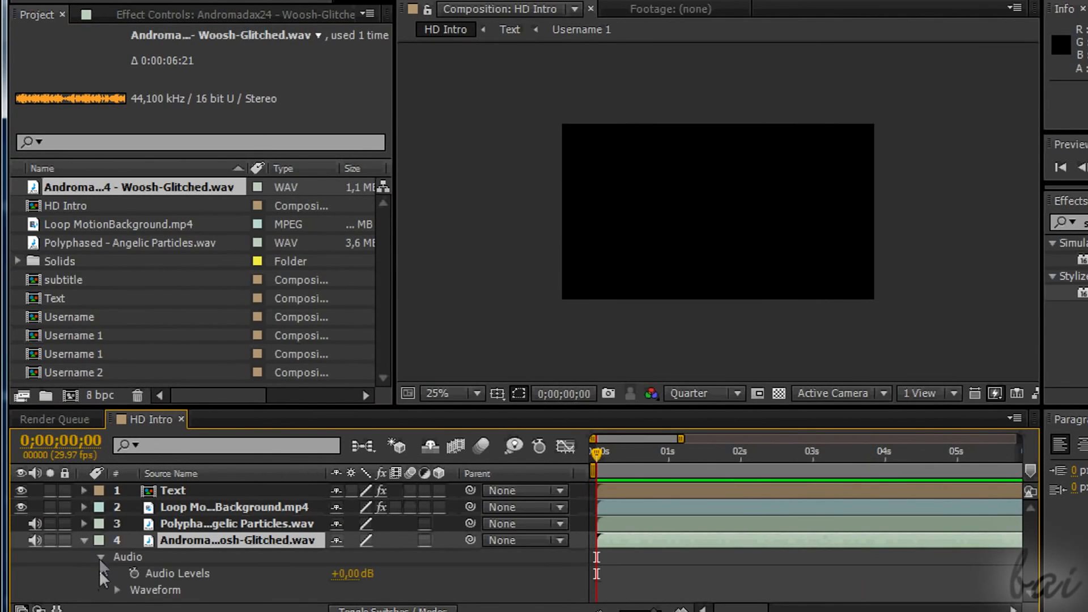
scroll(216, 564, down, 2)
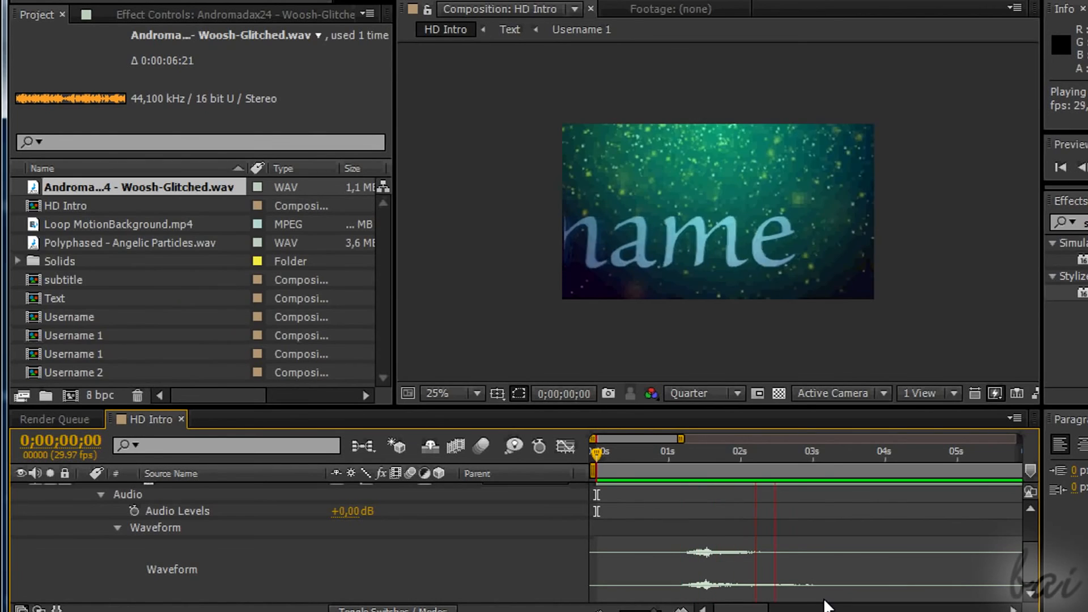
Shift the Woosh-Glitched audio layer so it starts at about 5.1 seconds, previewing its timing against the subtitle.
scroll(638, 531, up, 3)
drag(709, 526, 913, 529)
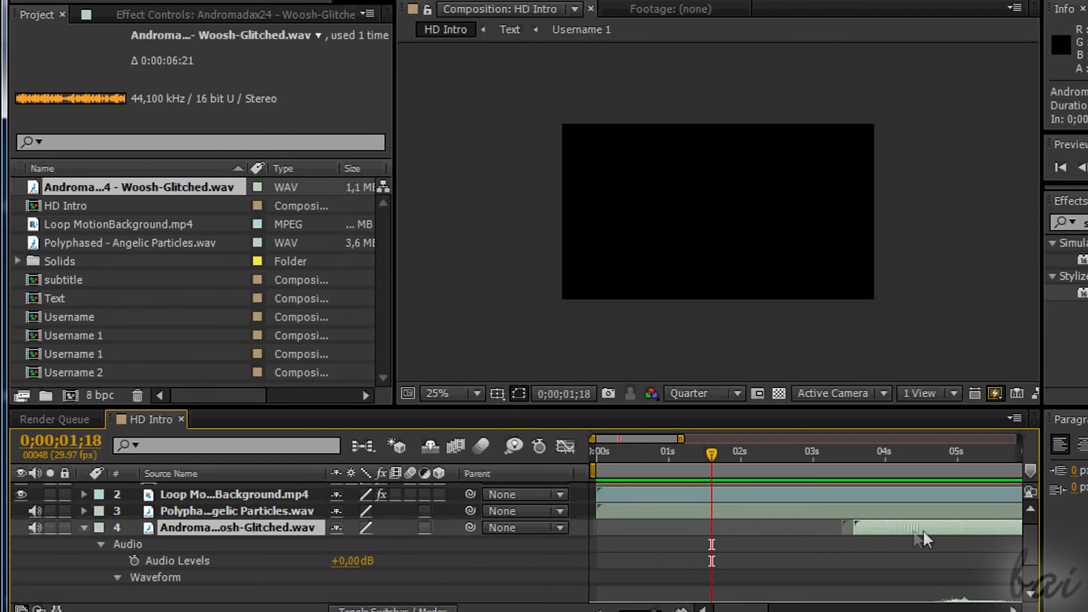
key(space)
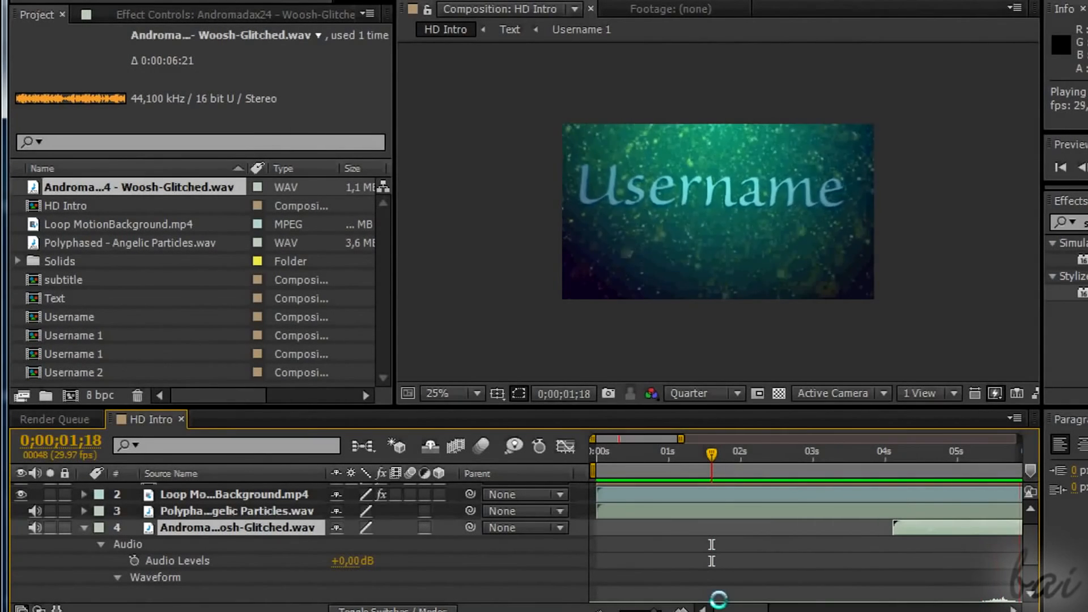
drag(923, 533, 1003, 528)
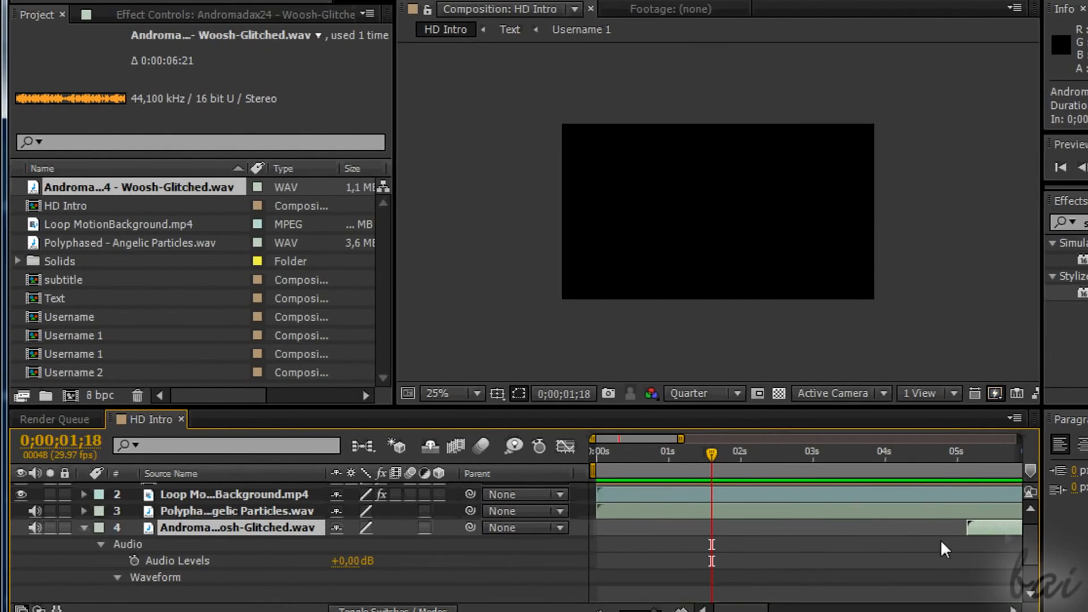
click(810, 495)
drag(741, 610, 799, 609)
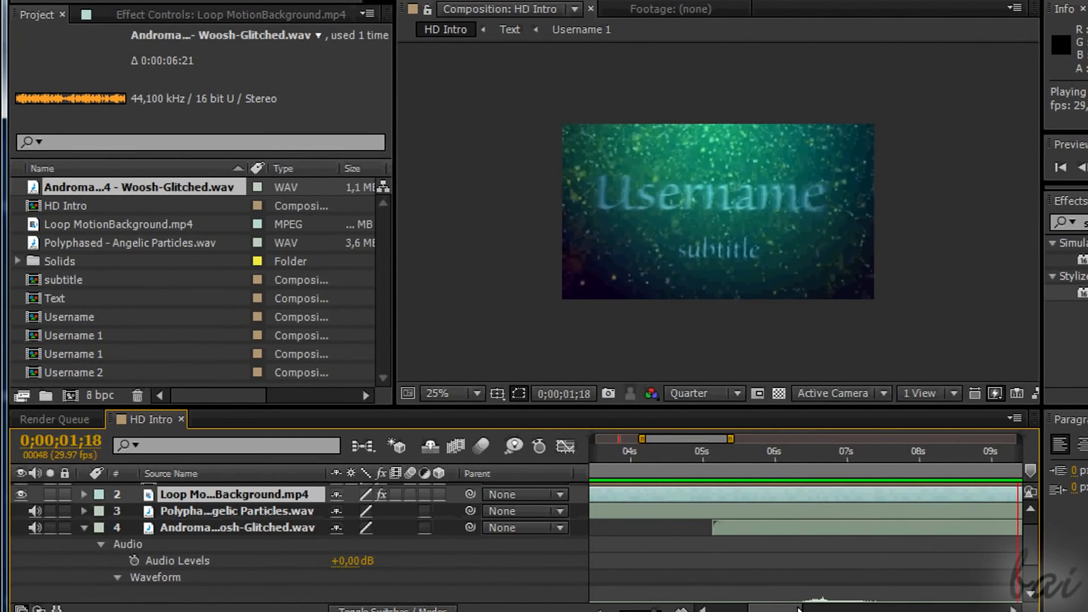
key(space)
Add the HD Intro composition to the Render Queue and review its Render Settings details.
scroll(103, 496, up, 1)
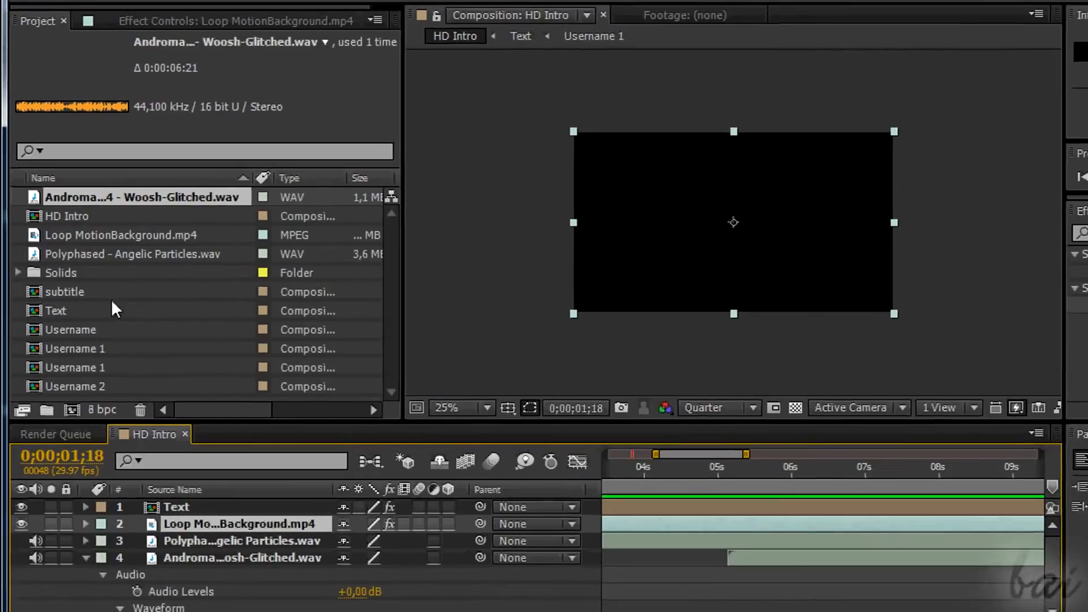
click(140, 53)
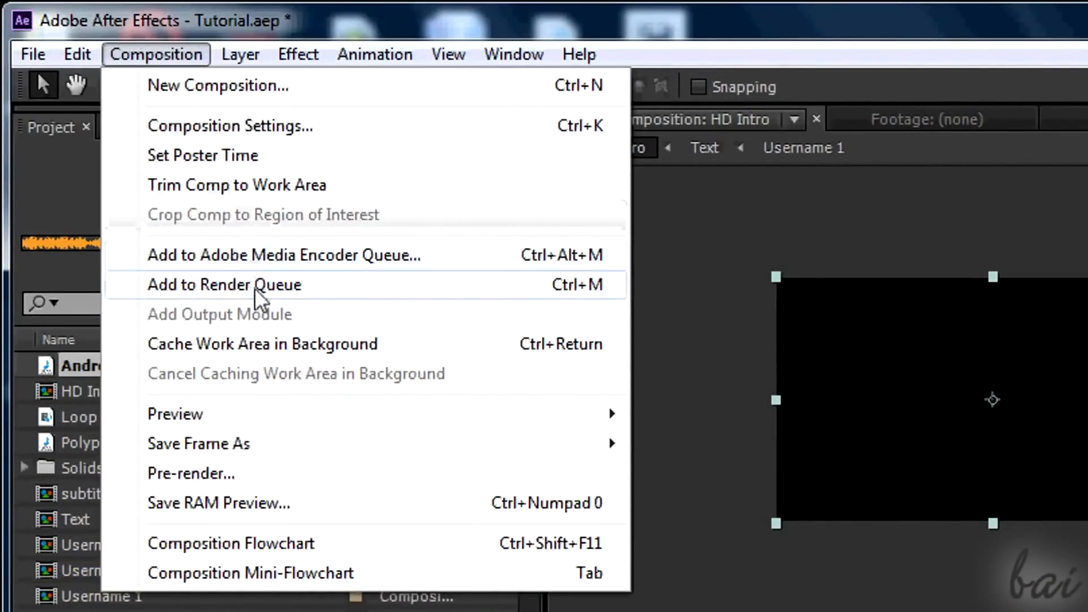
click(254, 285)
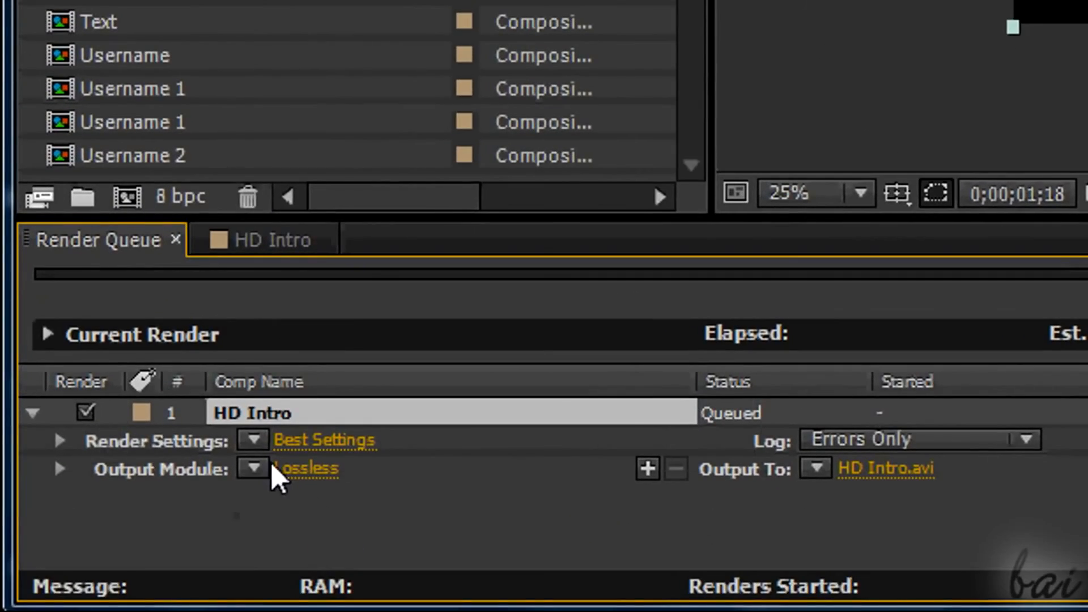
click(59, 442)
scroll(314, 484, down, 1)
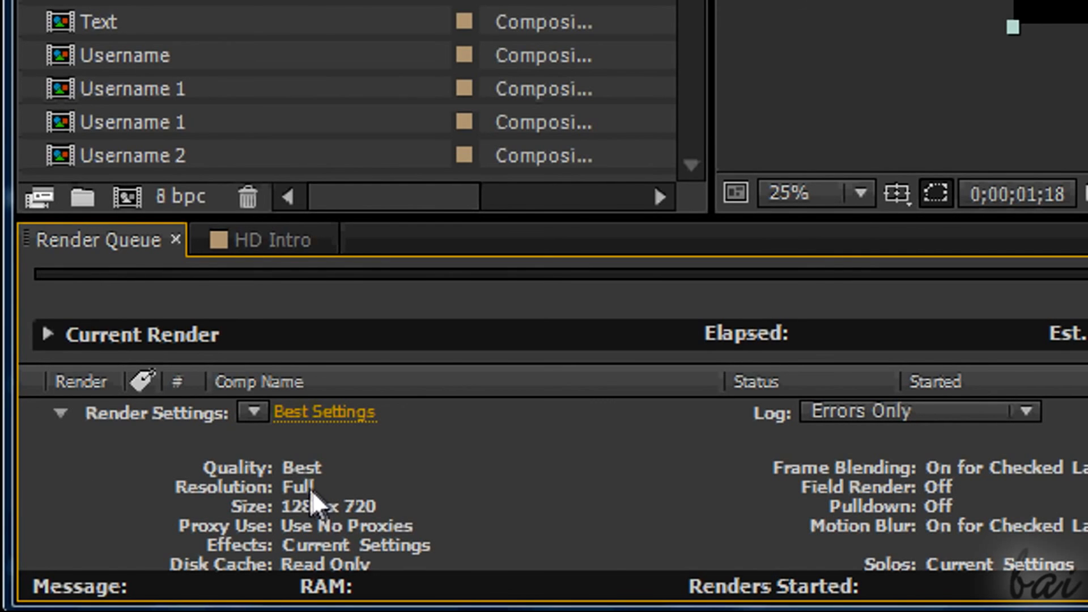
scroll(340, 518, down, 3)
scroll(247, 464, up, 4)
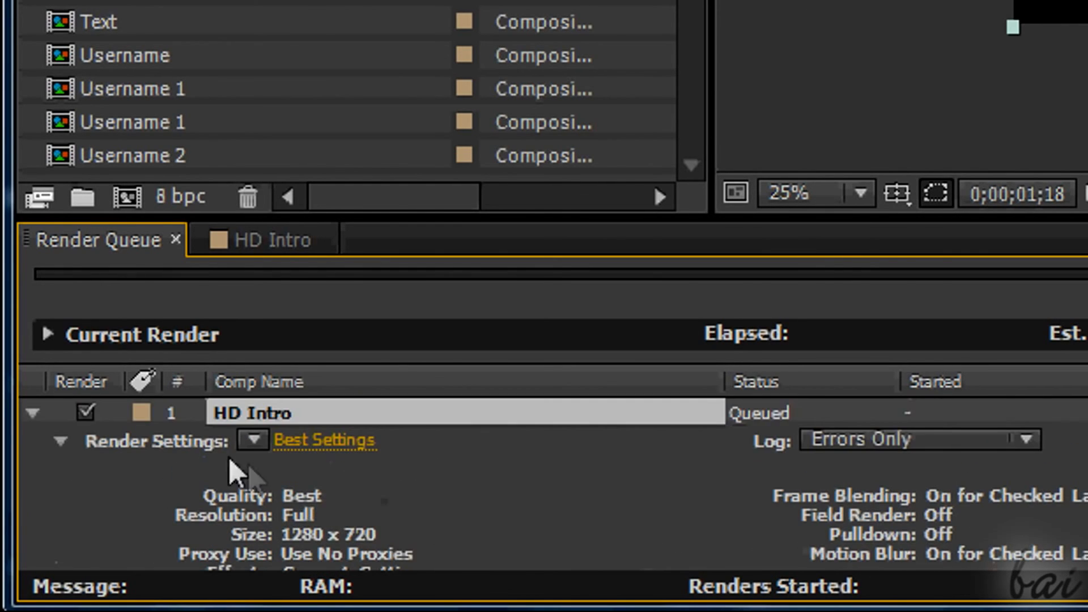
click(58, 441)
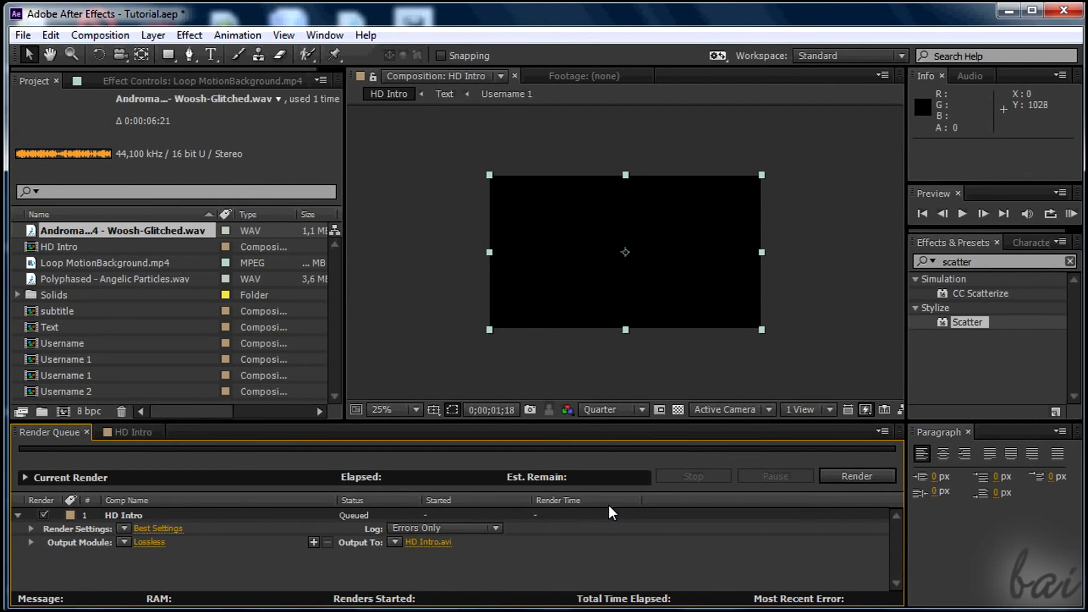
Return to the HD Intro timeline, select the Text layer and set the current time to 0;00;05;01.
click(132, 431)
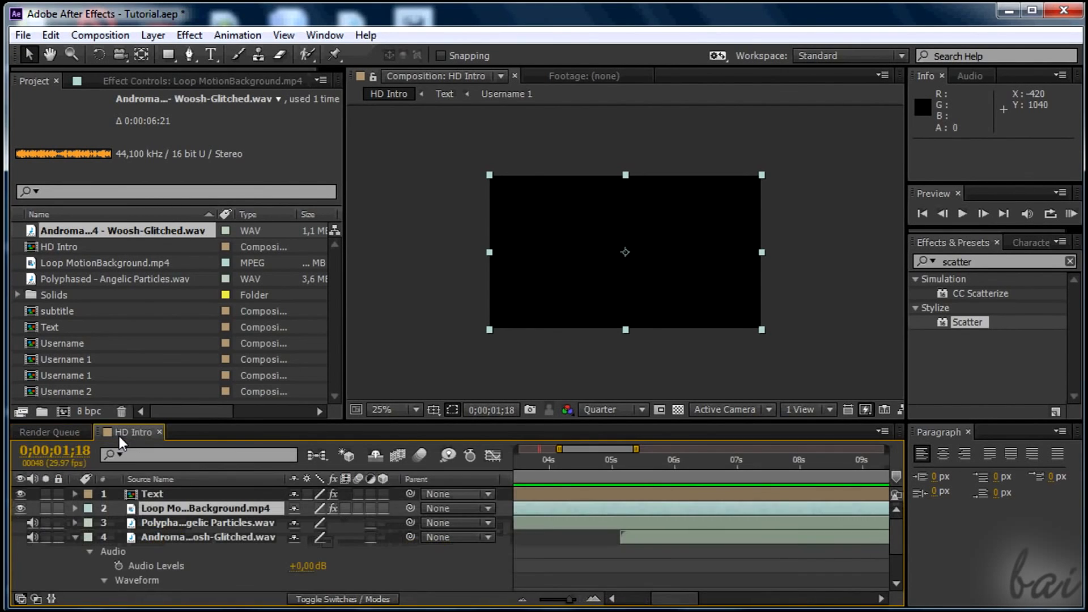
click(170, 493)
click(613, 460)
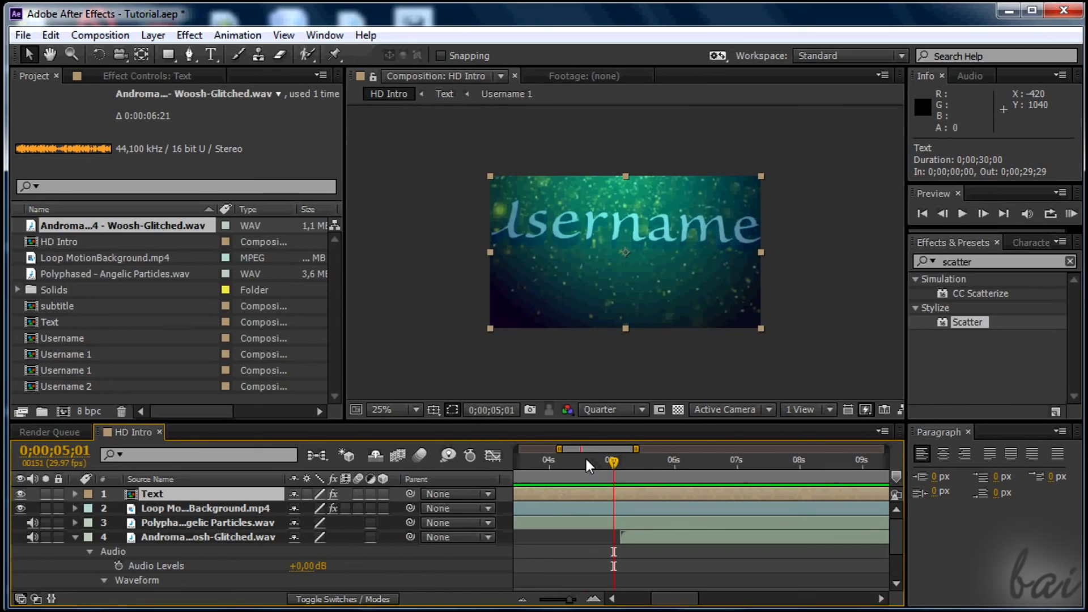